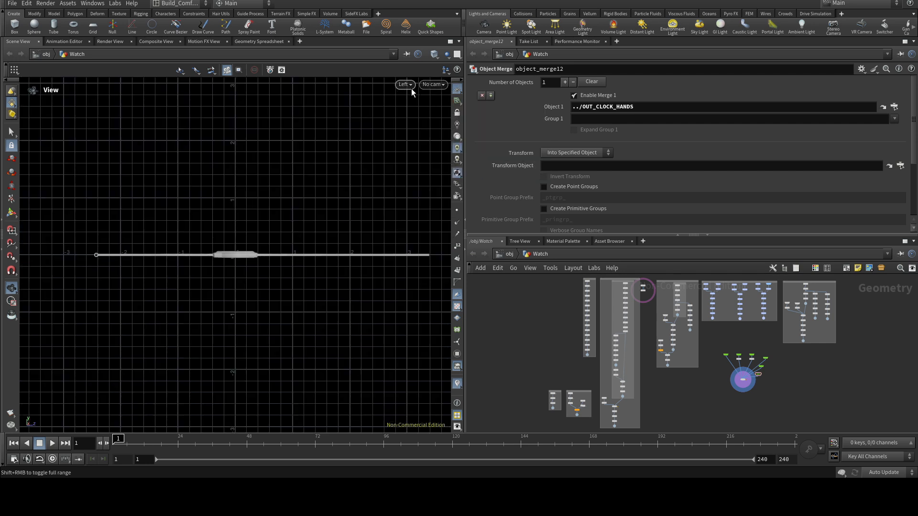
- Switch the viewport to the right view and frame the side of the watch case
left_click(405, 84)
mouse_move(421, 104)
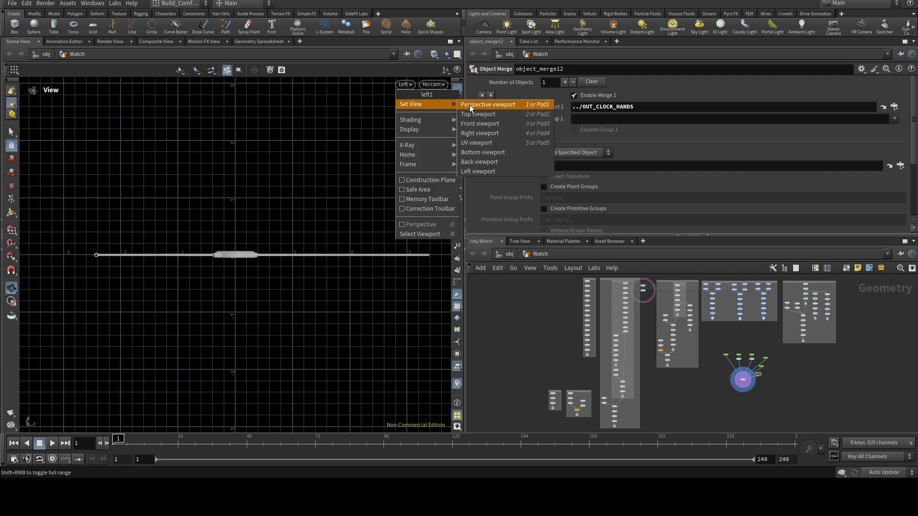
left_click(484, 134)
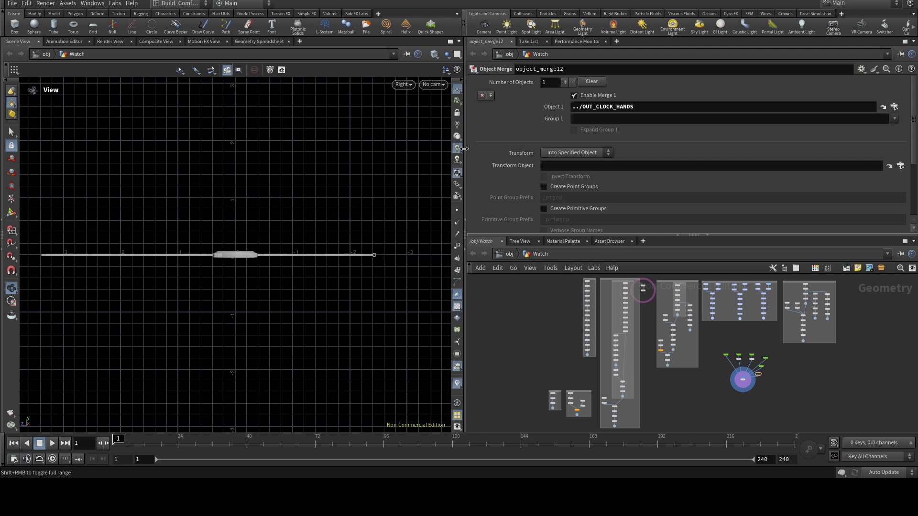
scroll(253, 249, "up", 4)
scroll(246, 254, "up", 10)
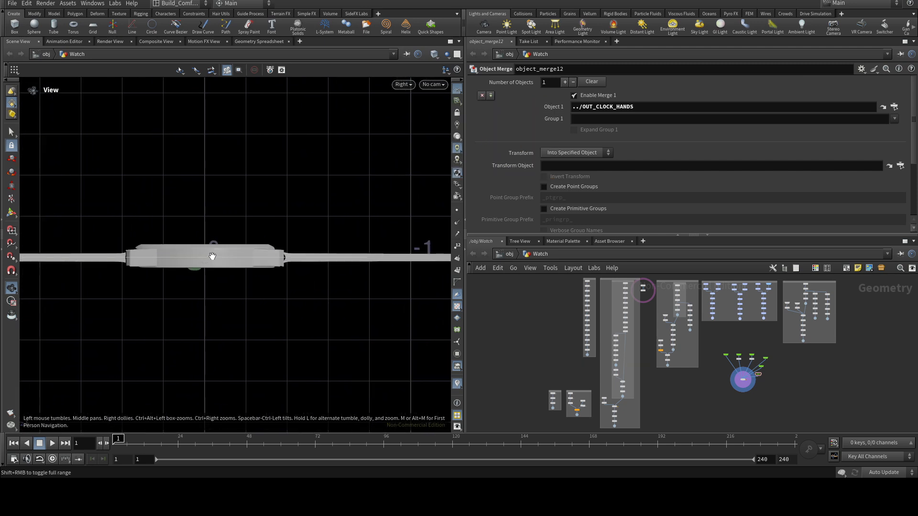
- Add a Curve node in an empty area of the Watch network and display its output
middle_click_drag(694, 395, 628, 372)
scroll(577, 362, "up", 4)
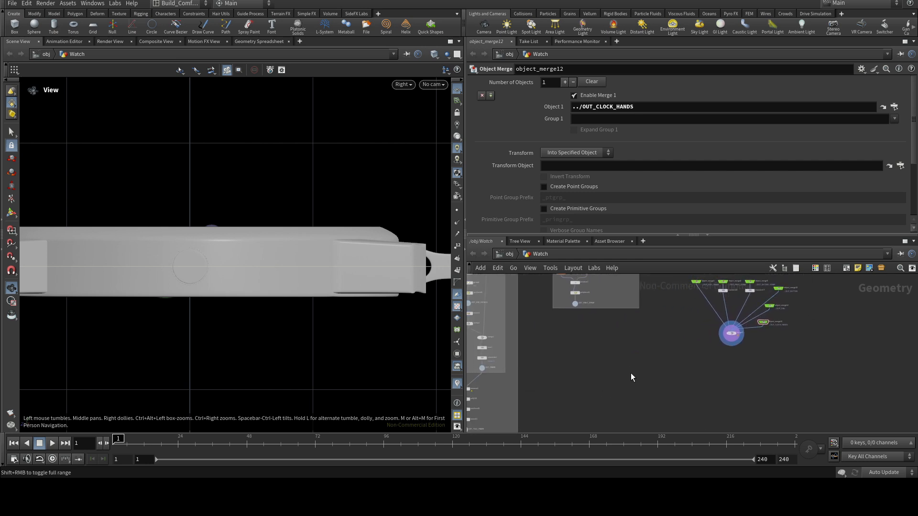
key("Tab")
type("cur")
left_click(713, 1)
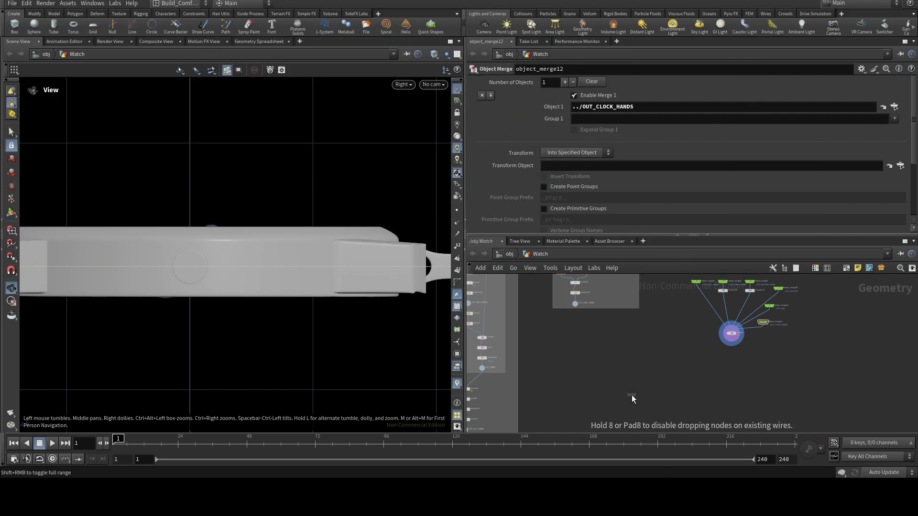
left_click(608, 351)
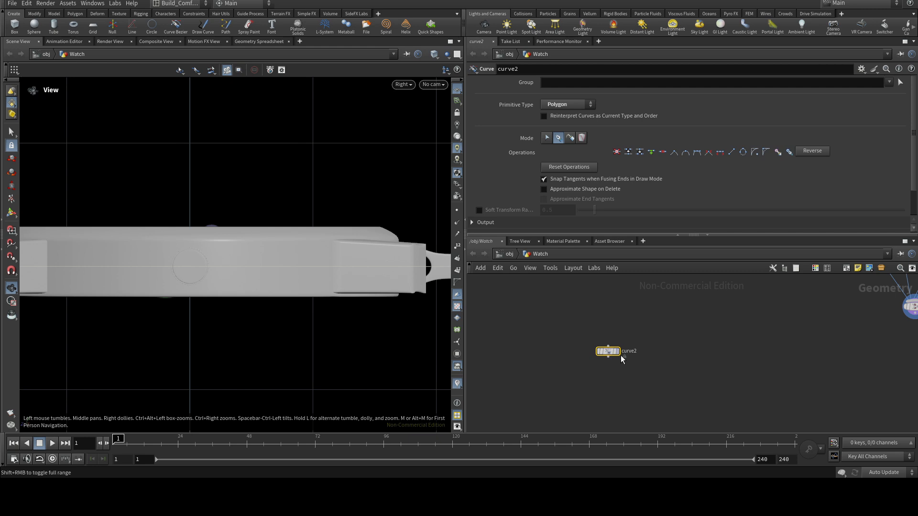
left_click(619, 352)
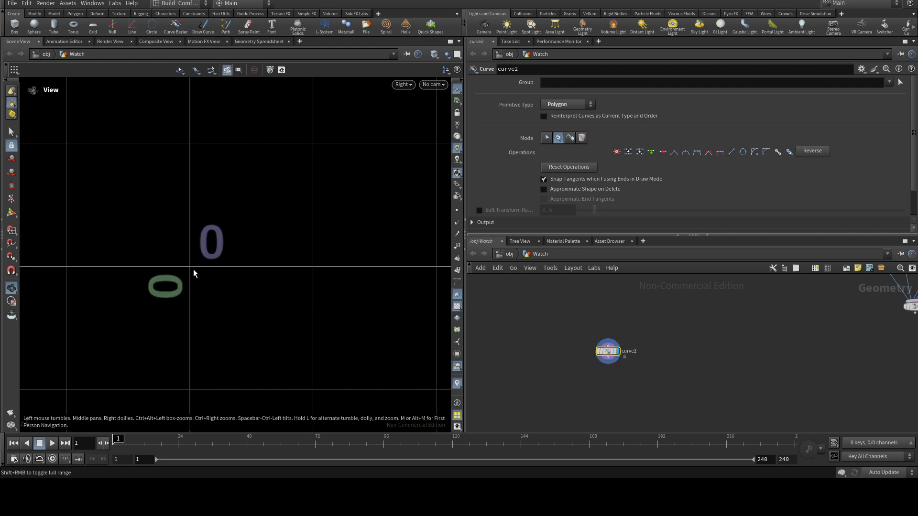
- Draw a closed polygon profile starting and ending at the origin, with a thick rounded front arching into a long, slightly drooping narrow tail
key("Return")
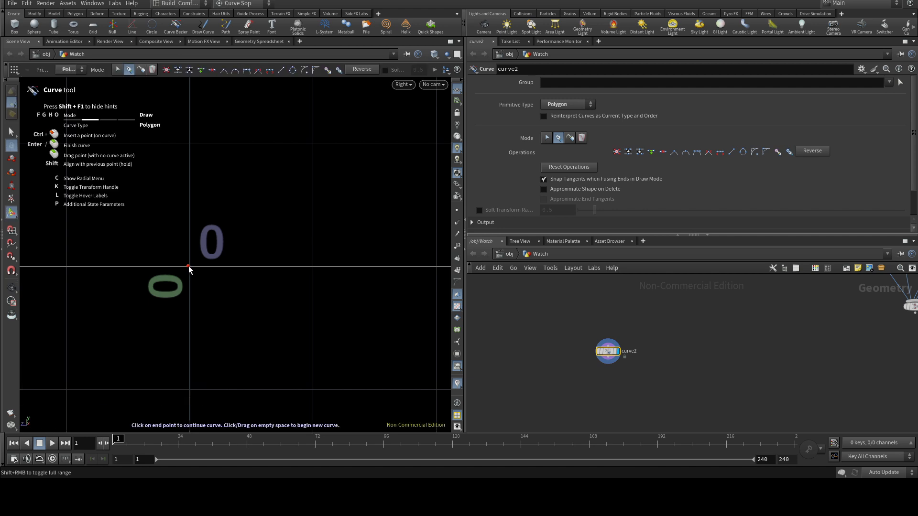
left_click(191, 266)
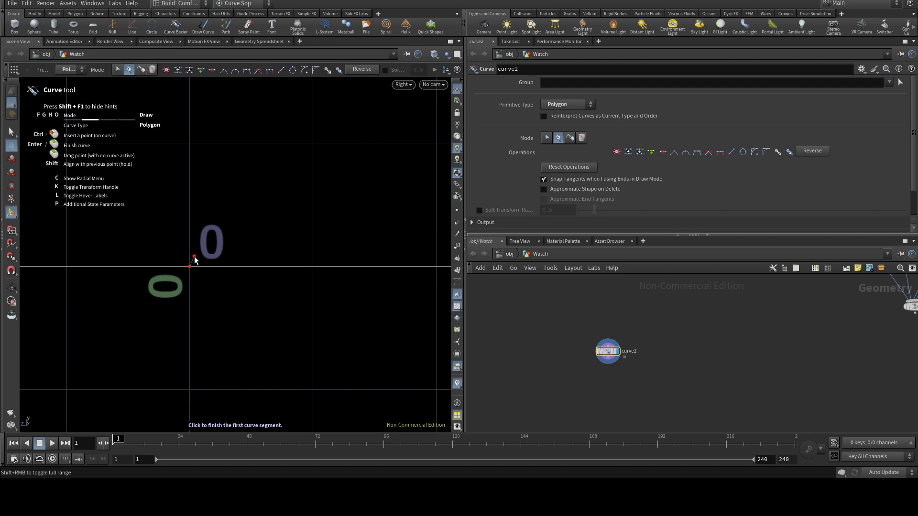
left_click(195, 254)
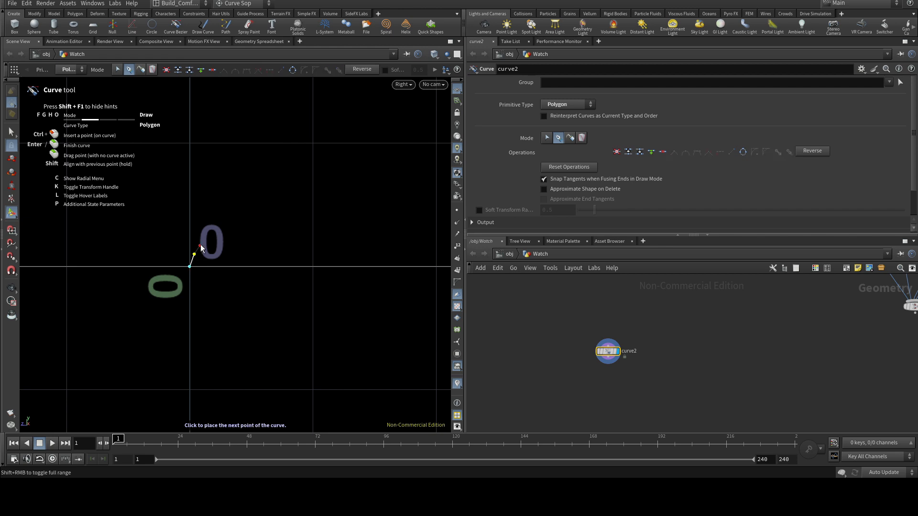
left_click(201, 243)
left_click(209, 232)
left_click(219, 224)
left_click(232, 221)
left_click(255, 222)
left_click(290, 229)
left_click(317, 236)
left_click(349, 241)
left_click(380, 245)
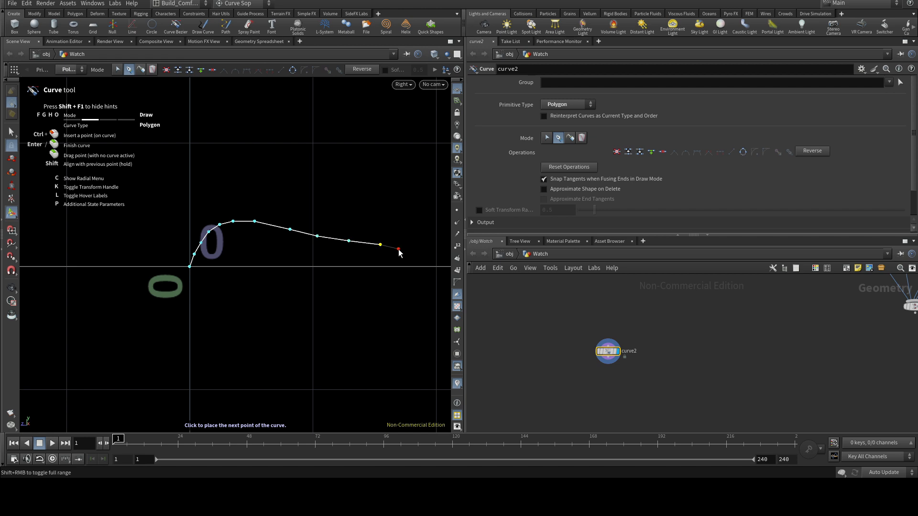
left_click(402, 266)
left_click(388, 267)
left_click(369, 261)
left_click(338, 254)
left_click(308, 248)
left_click(278, 247)
left_click(247, 258)
left_click(242, 271)
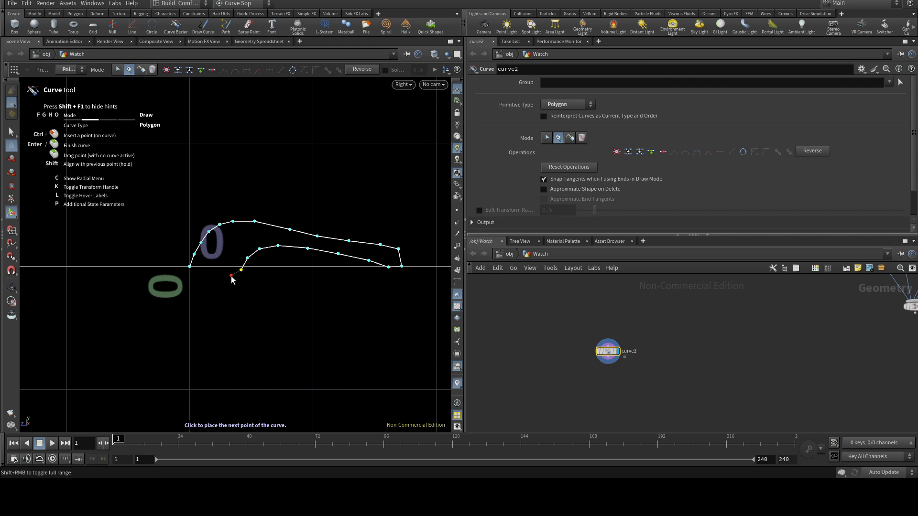
left_click(226, 277)
left_click(208, 278)
left_click(190, 267)
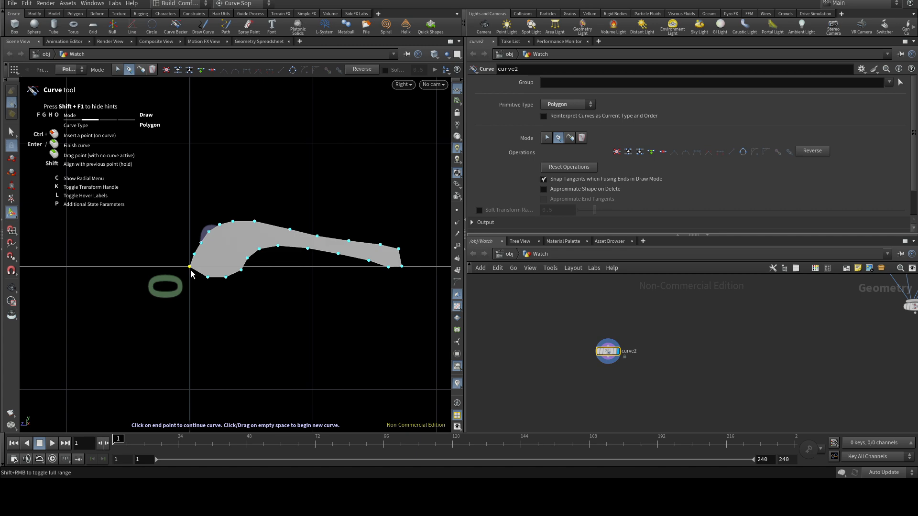
- Resample the curve with a segment length of 0.01 and line up the two nodes
left_click(609, 364)
left_click(612, 381)
type("res")
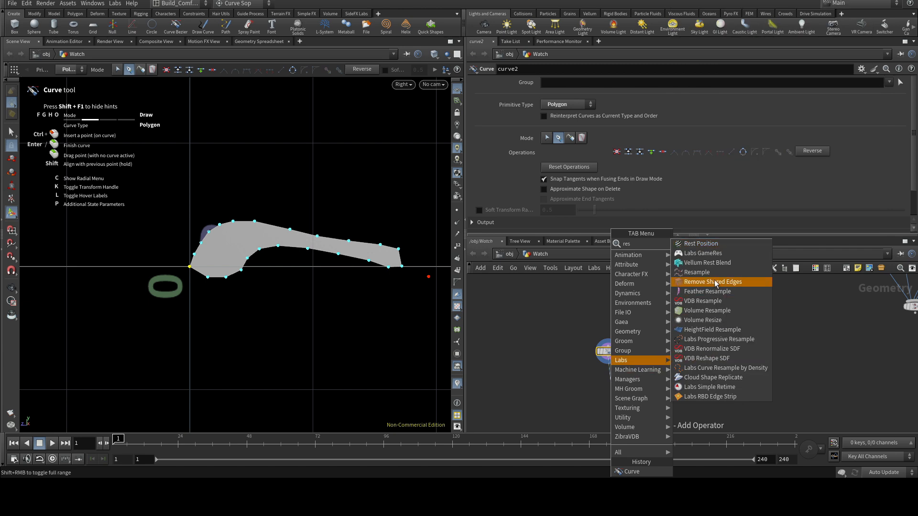
left_click(697, 272)
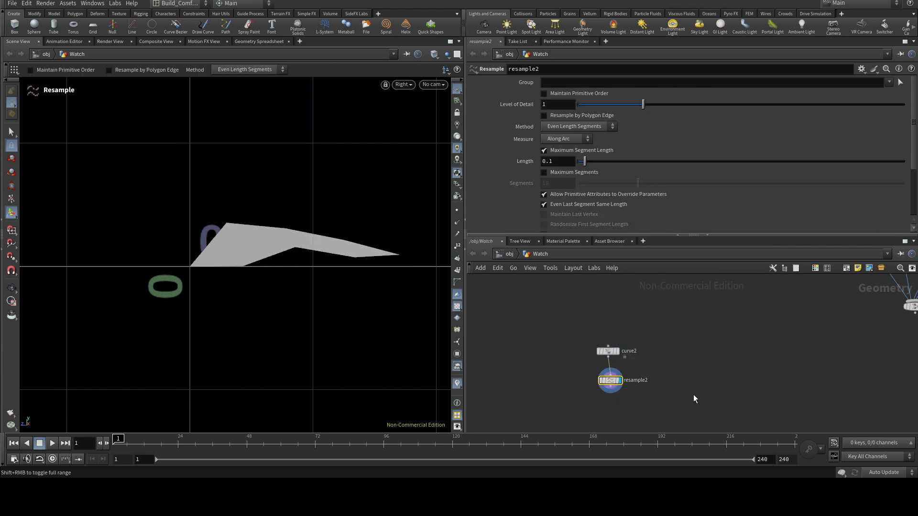
left_click(549, 162)
type("0")
key("Return")
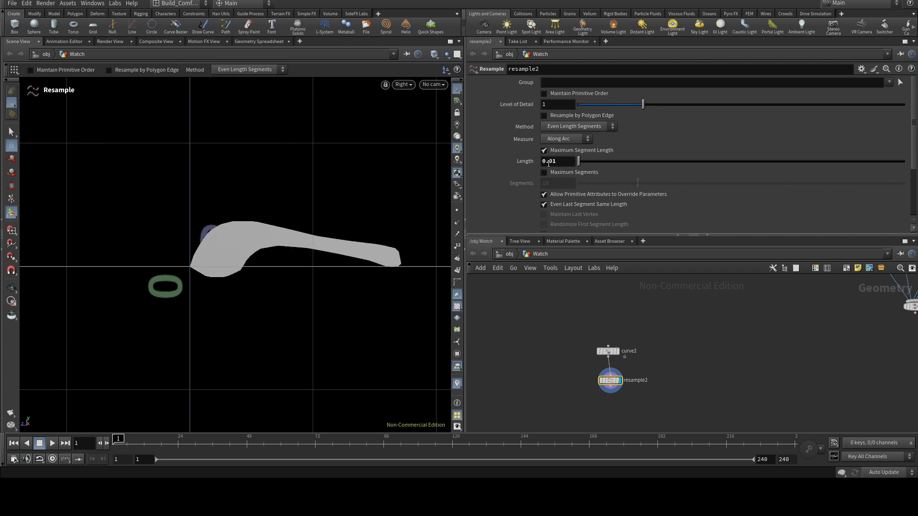
left_click_drag(578, 349, 600, 324)
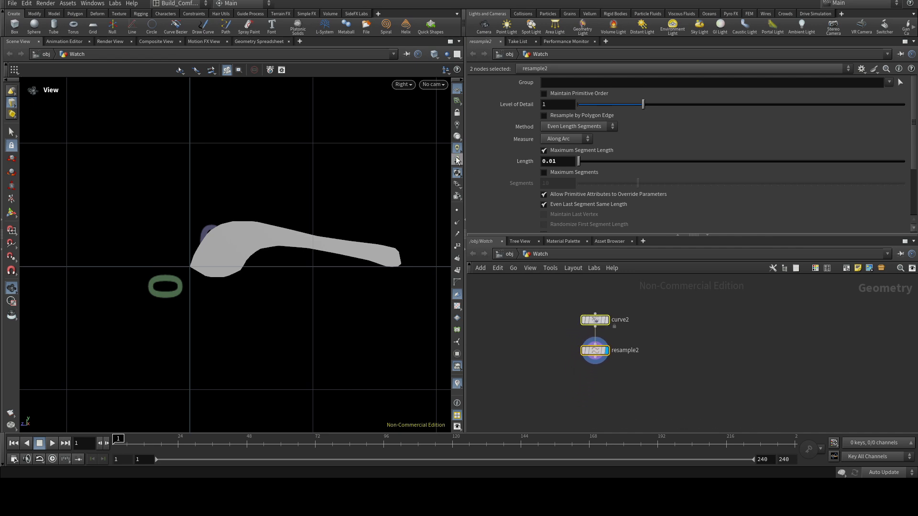
- Switch the viewport to the perspective view and orbit around the flat profile
left_click(410, 88)
mouse_move(430, 101)
left_click(469, 106)
left_click_drag(282, 256, 264, 320)
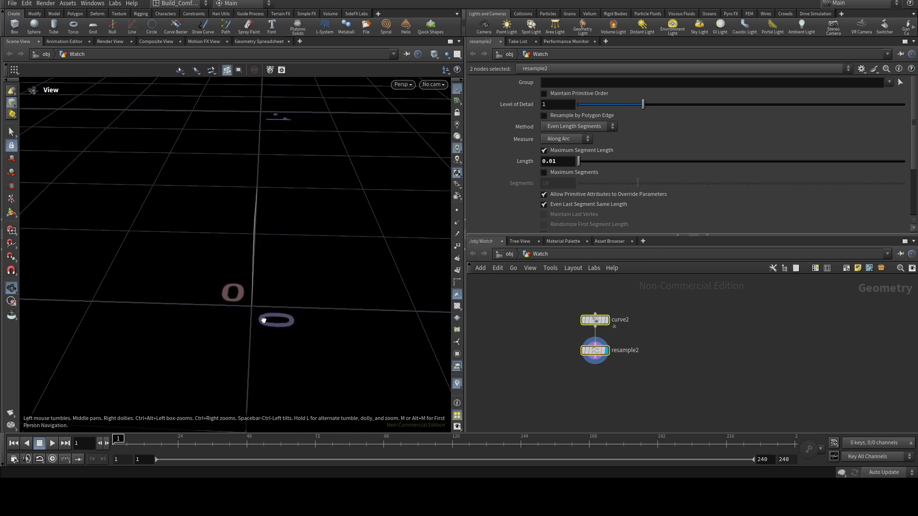
- Add a PolyExtrude node after the resample, display it and align it beneath
left_click(592, 367)
left_click_drag(596, 362, 592, 394)
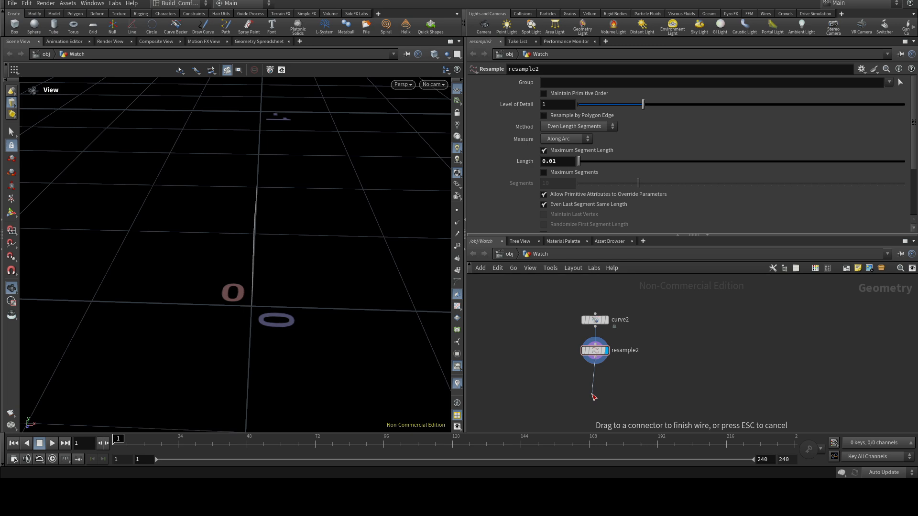
left_click(592, 395)
type("poly")
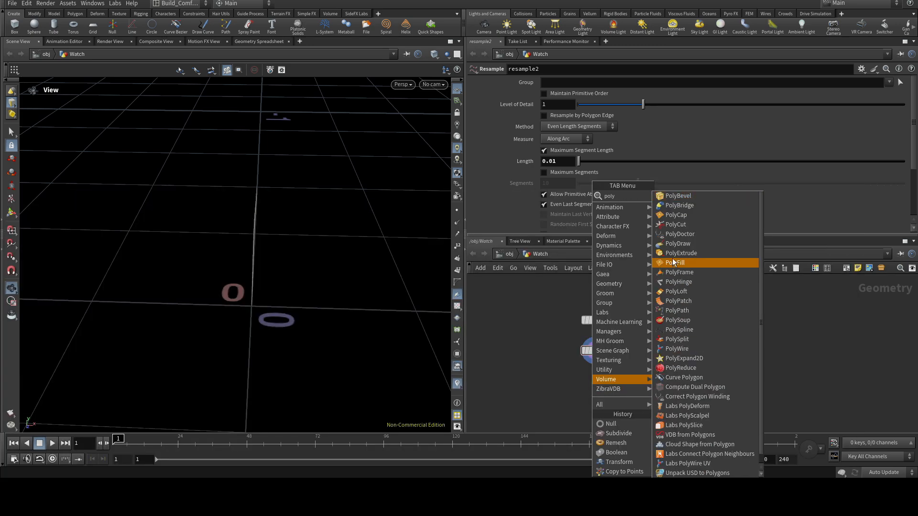
left_click(676, 253)
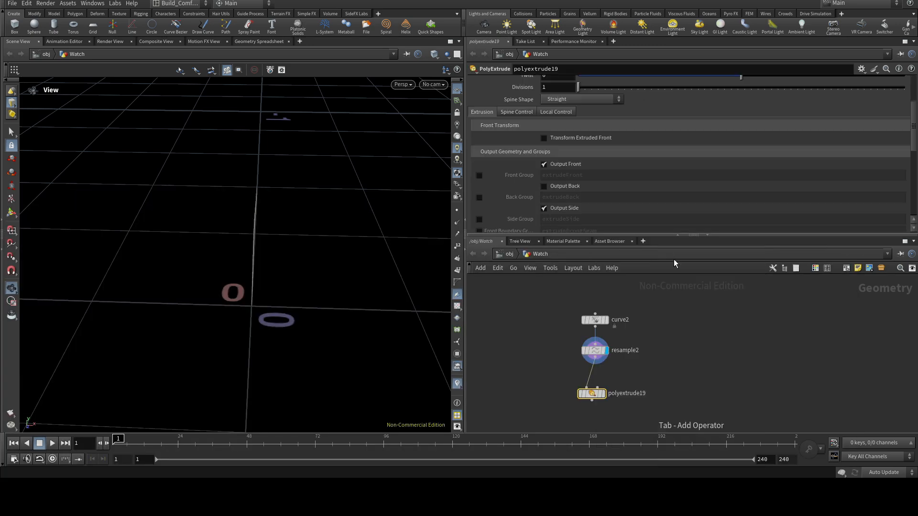
left_click(604, 395)
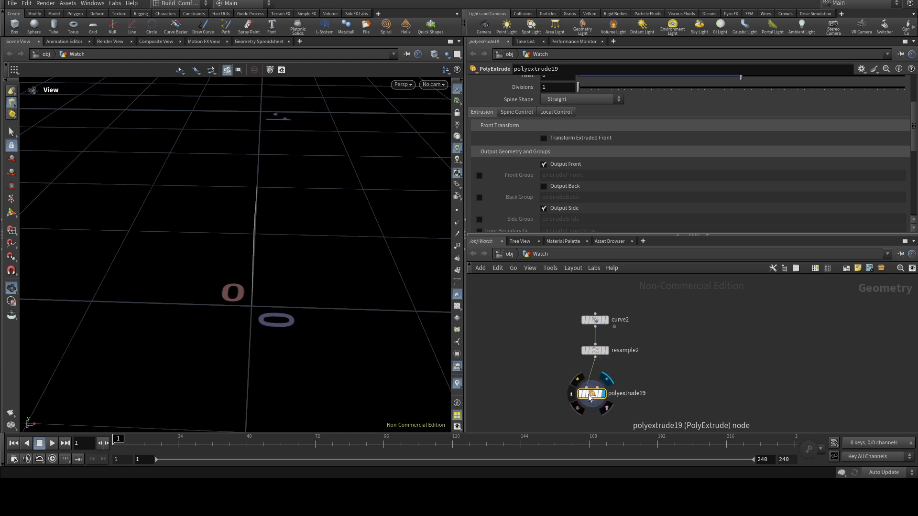
left_click_drag(596, 397, 597, 384)
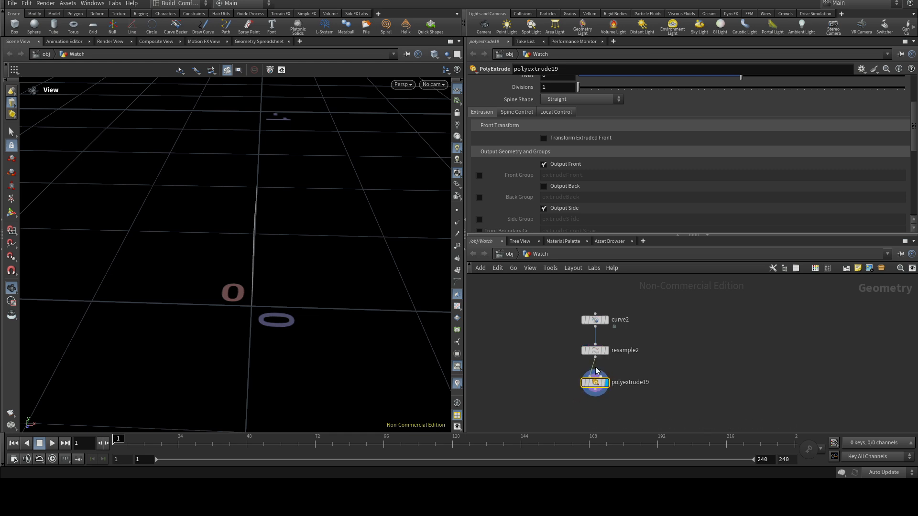
- Set the extrusion distance to -0.025 and enable Output Back to close the solid
scroll(683, 99, "up", 4)
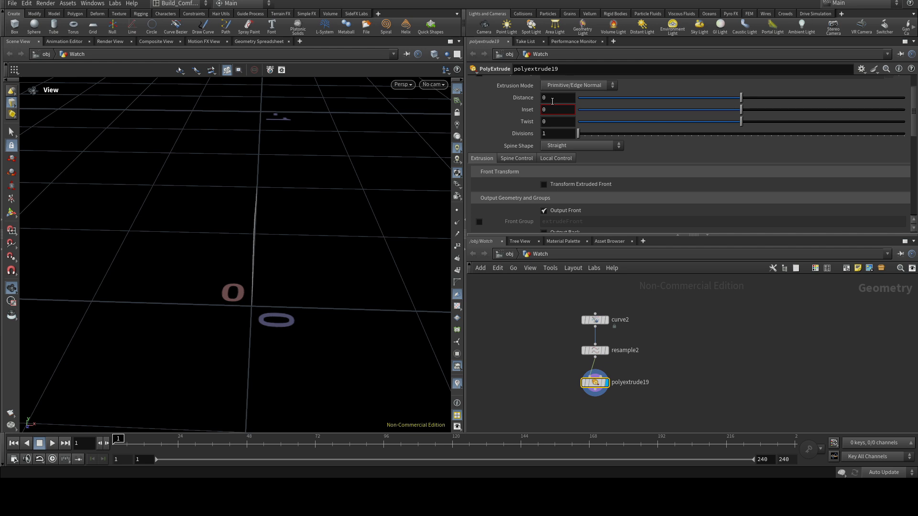
left_click(552, 99)
key("Return")
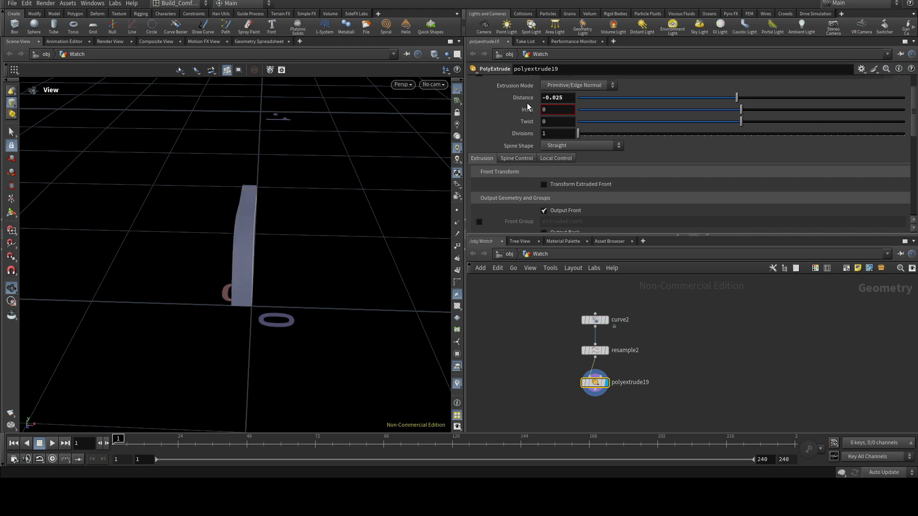
mouse_move(181, 353)
left_mouse_down()
mouse_move(230, 338)
mouse_move(242, 344)
mouse_move(182, 371)
mouse_move(131, 352)
mouse_move(182, 348)
left_mouse_up()
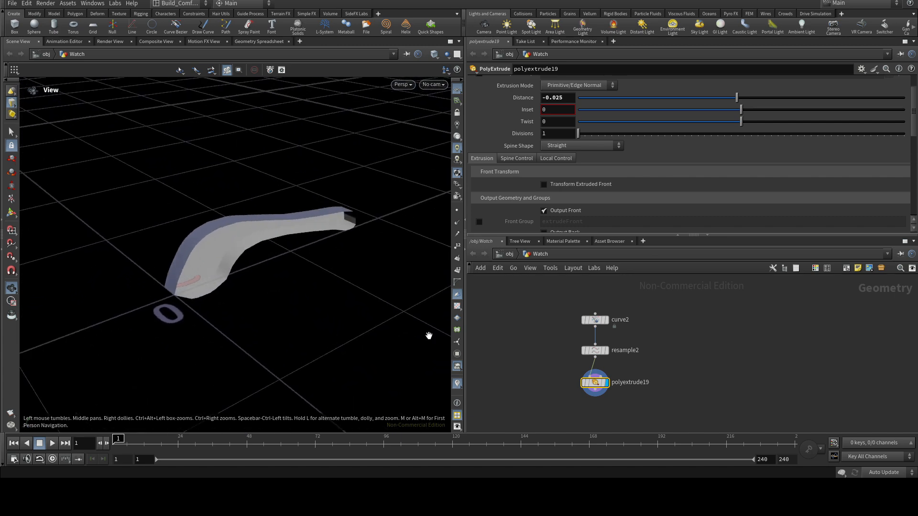
scroll(596, 203, "down", 2)
left_click(544, 186)
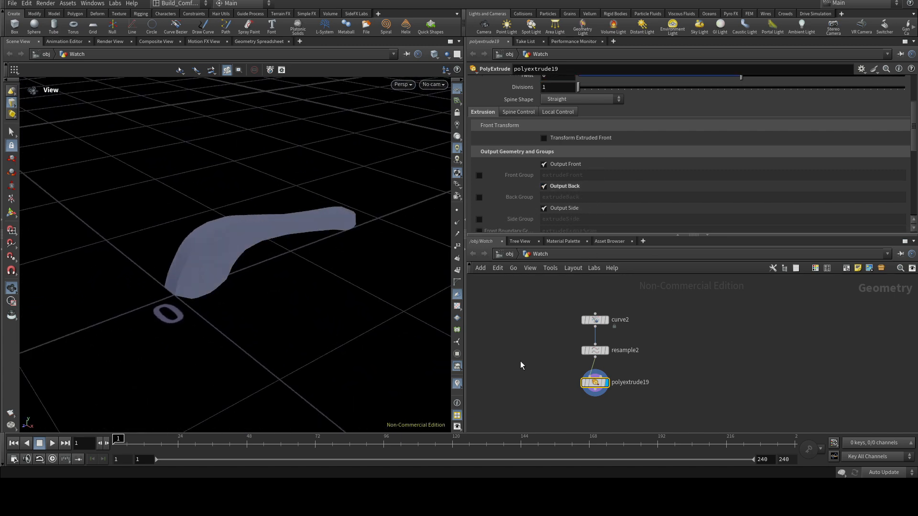
- Add a Reverse node after the PolyExtrude to flip the face normals, and display it
middle_click_drag(567, 394, 567, 349)
left_click_drag(595, 350, 592, 378)
type("rev")
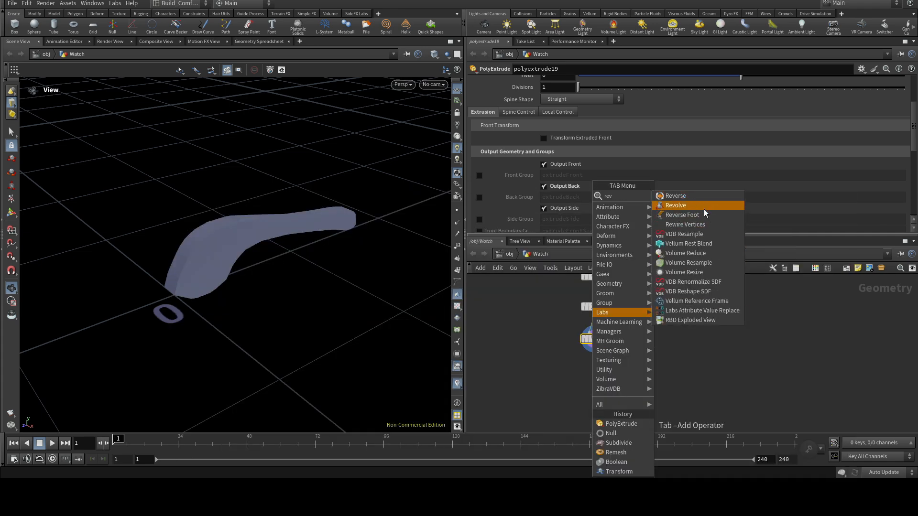
key("Up")
key("Return")
left_click_drag(597, 382, 600, 378)
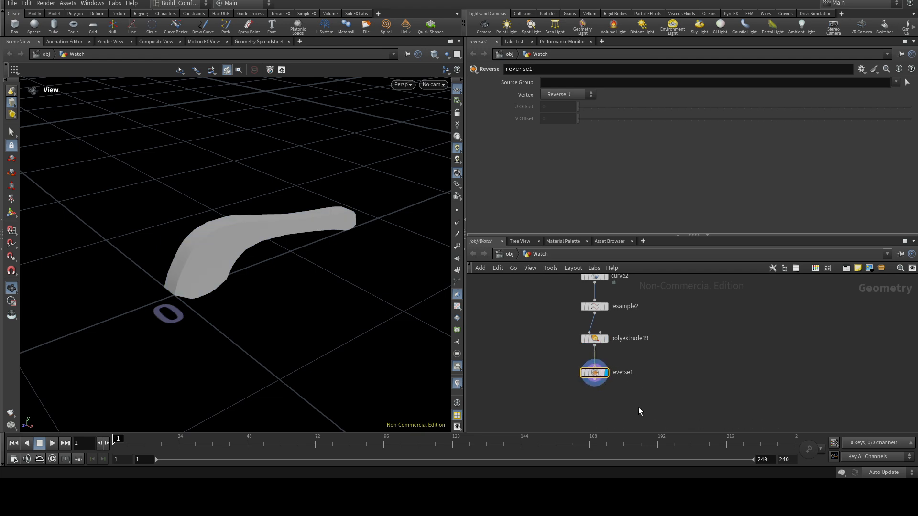
- Add a Copy to Points node and connect the Reverse output to its geometry input
key("Tab")
type("copy")
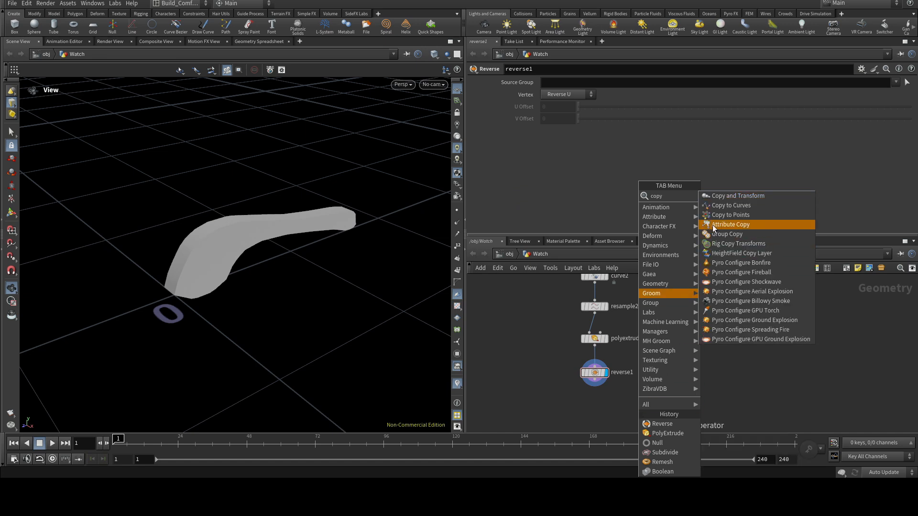
left_click(722, 216)
left_click(632, 410)
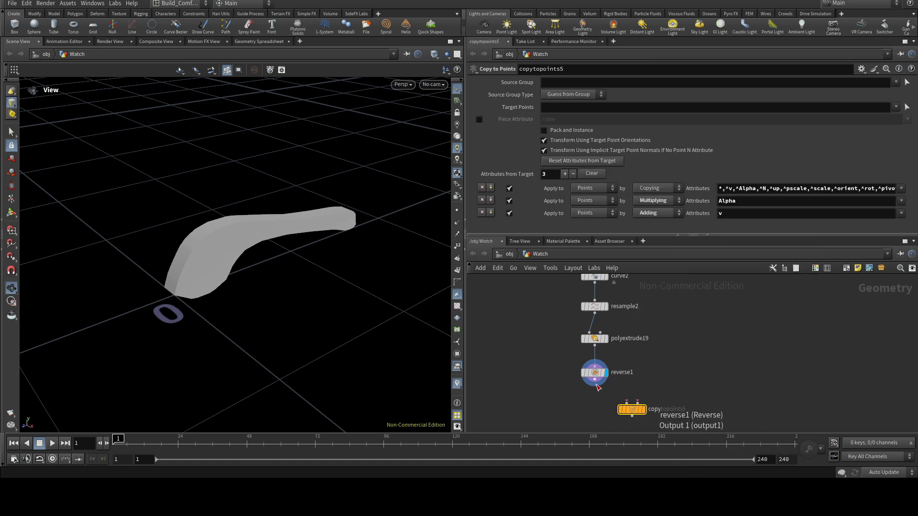
left_click_drag(595, 382, 627, 404)
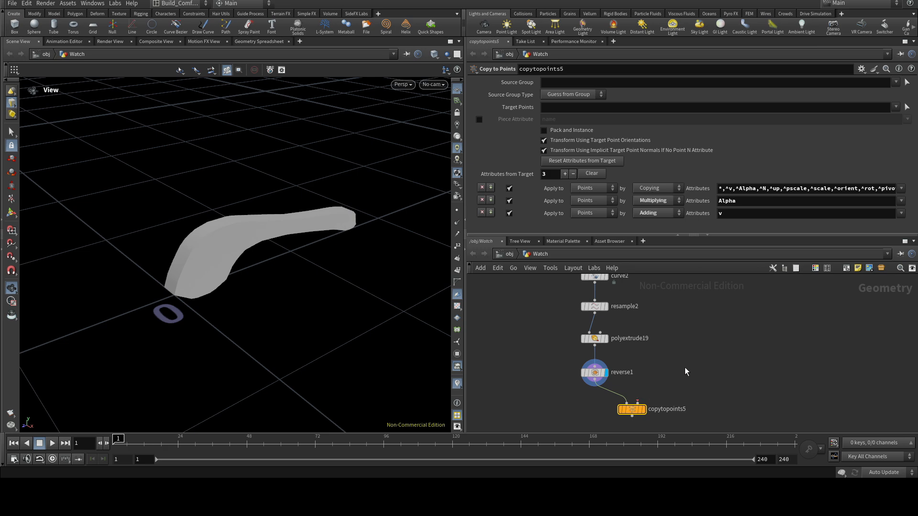
- Add a Line node, connect it as the Copy to Points target and show the line as a template
key("Tab")
type("lin")
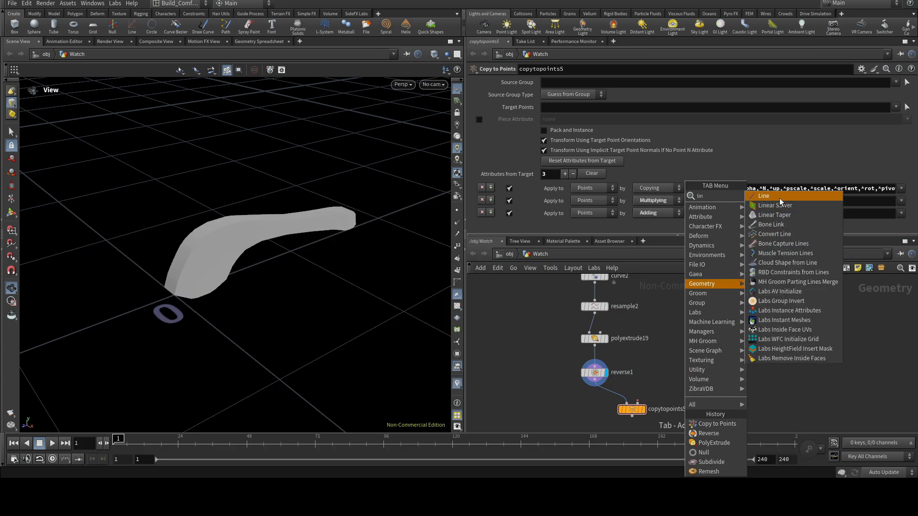
left_click(779, 196)
left_click(675, 373)
left_click_drag(675, 376, 638, 403)
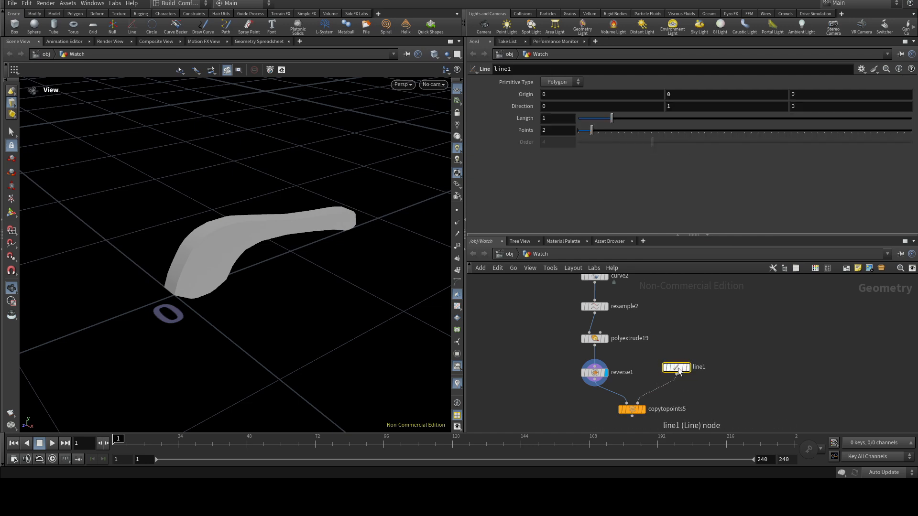
left_click(684, 384)
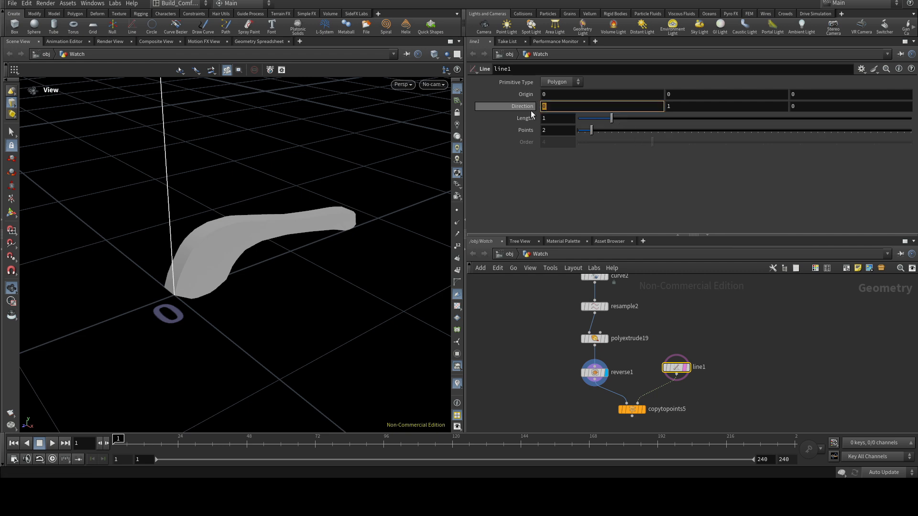
- Set the line's direction to -1, 0, 0 so it runs along the negative X axis
key("Return")
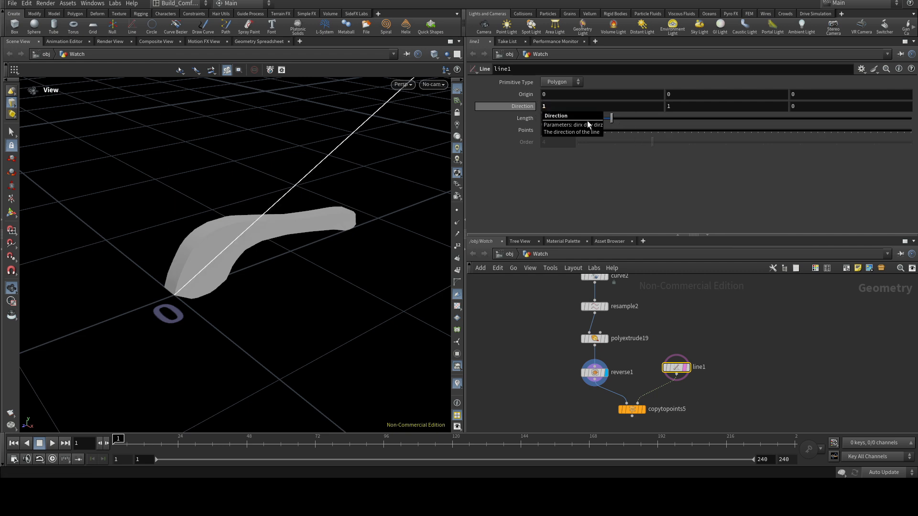
key("Tab")
type("0")
key("Return")
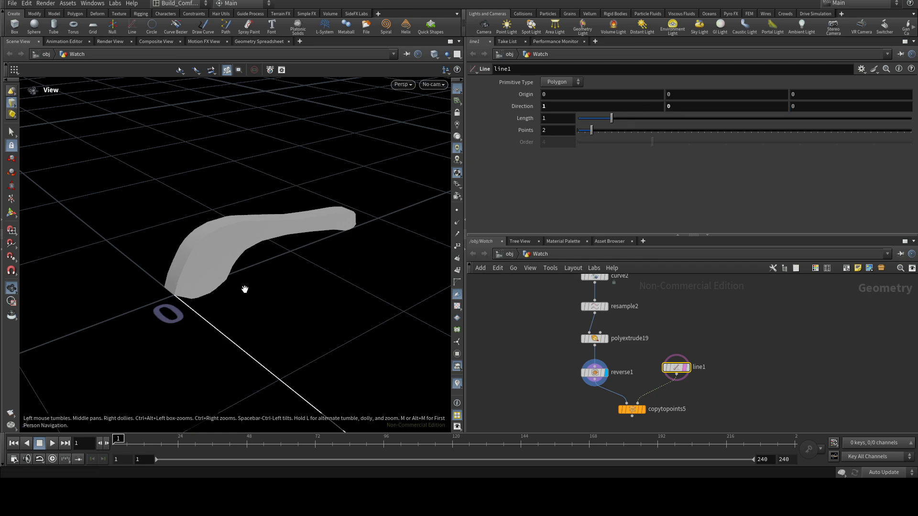
left_click_drag(191, 311, 238, 329)
left_click(543, 107)
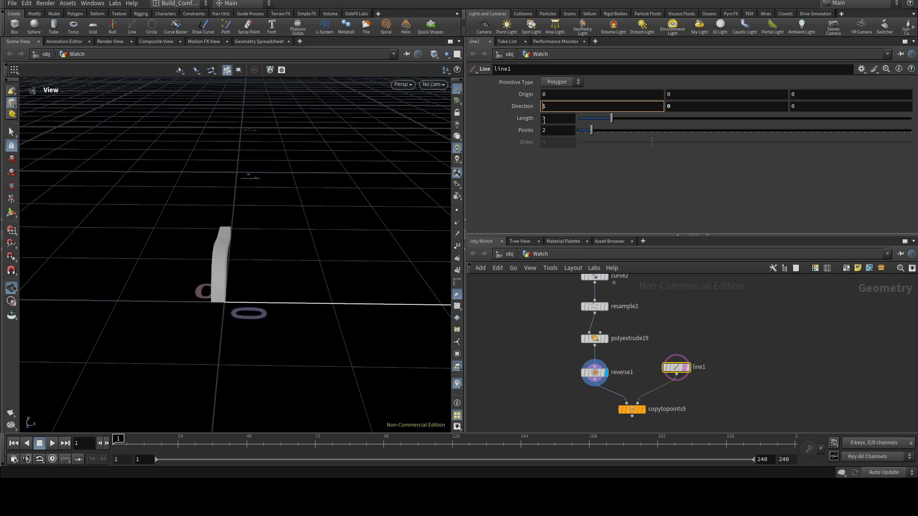
type("-")
key("Return")
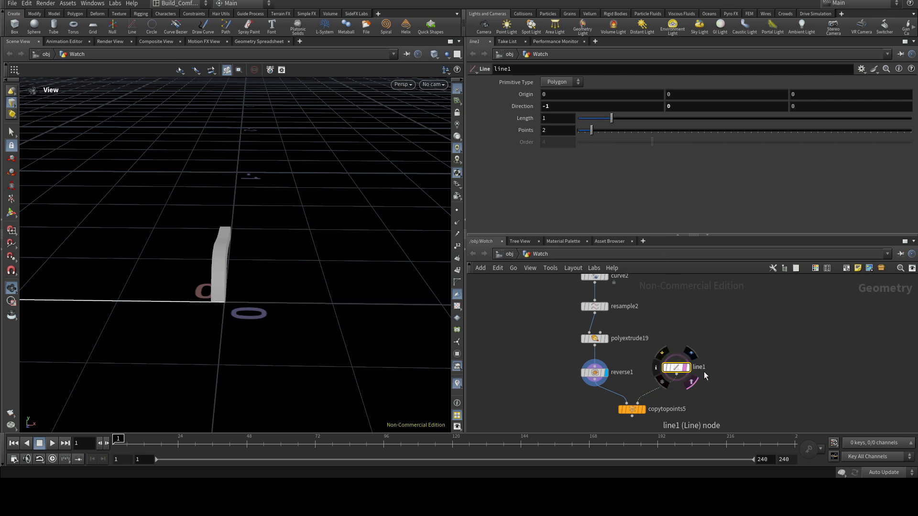
- Display the Copy to Points result and check the part's copies at both ends of the line
middle_click_drag(721, 383, 728, 359)
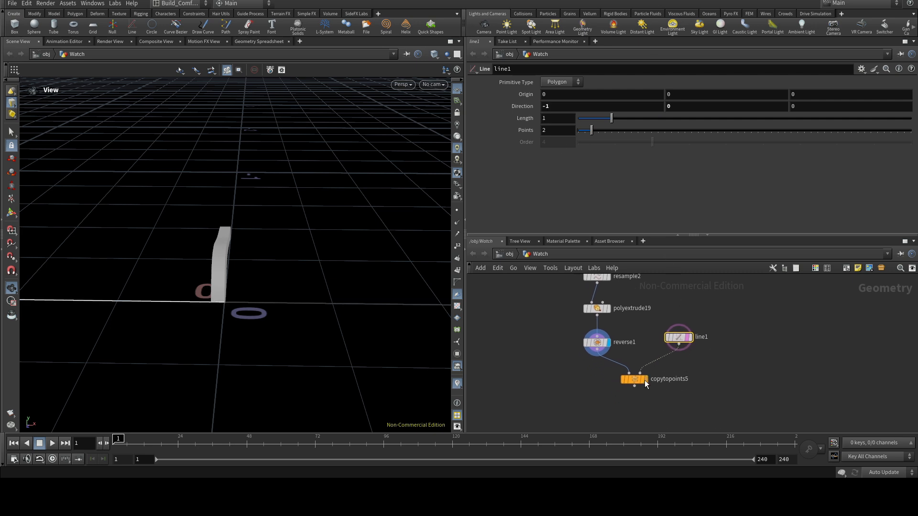
mouse_move(644, 383)
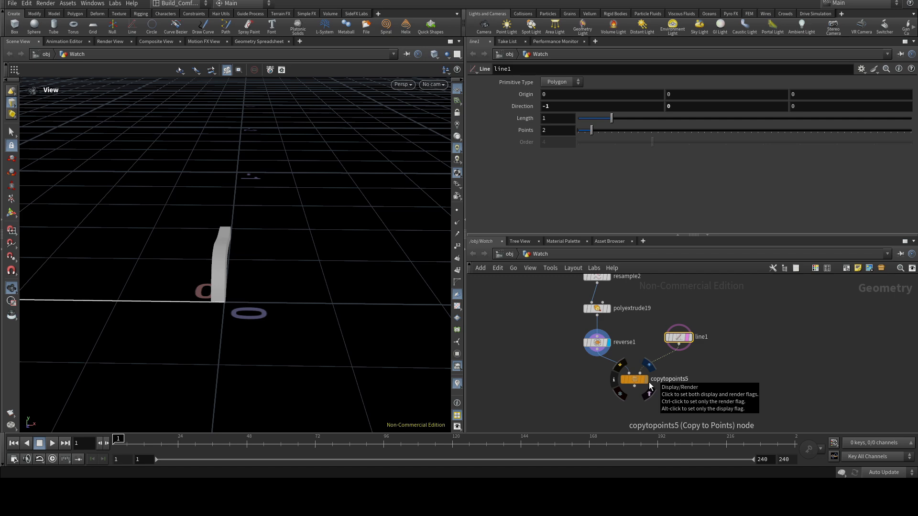
left_click(649, 381)
left_click(640, 381)
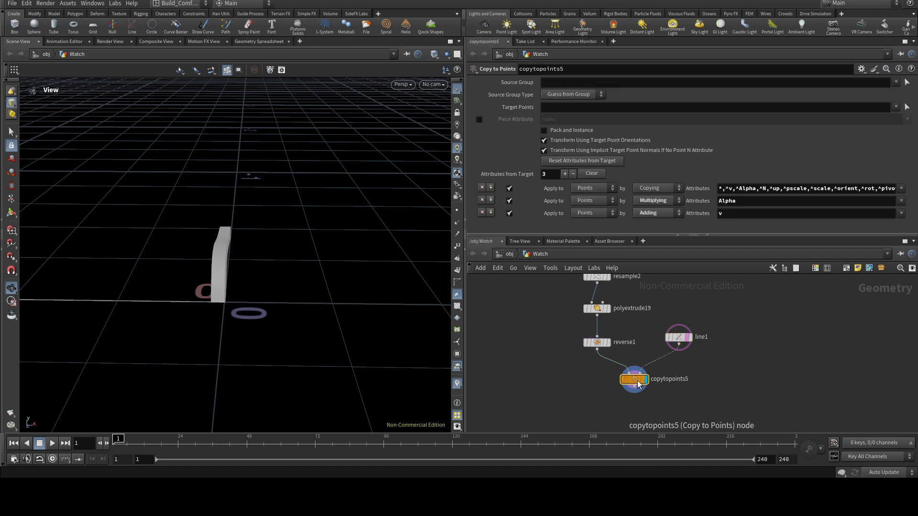
left_click_drag(242, 341, 360, 349)
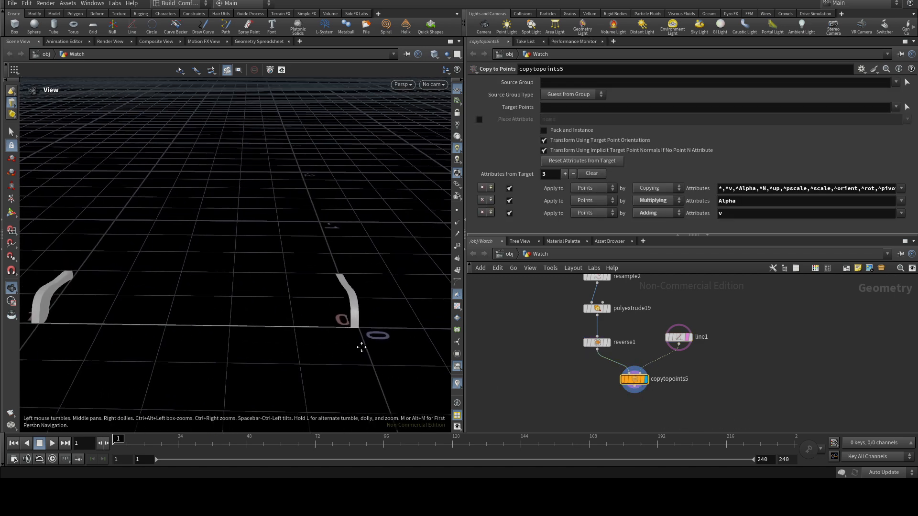
- Display the line with point numbers to identify which end each target point is on
mouse_move(675, 340)
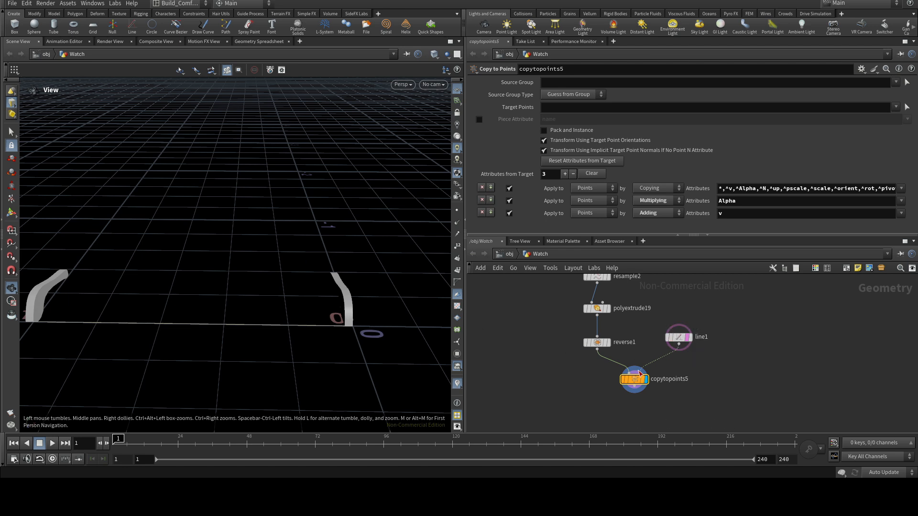
left_click(690, 339)
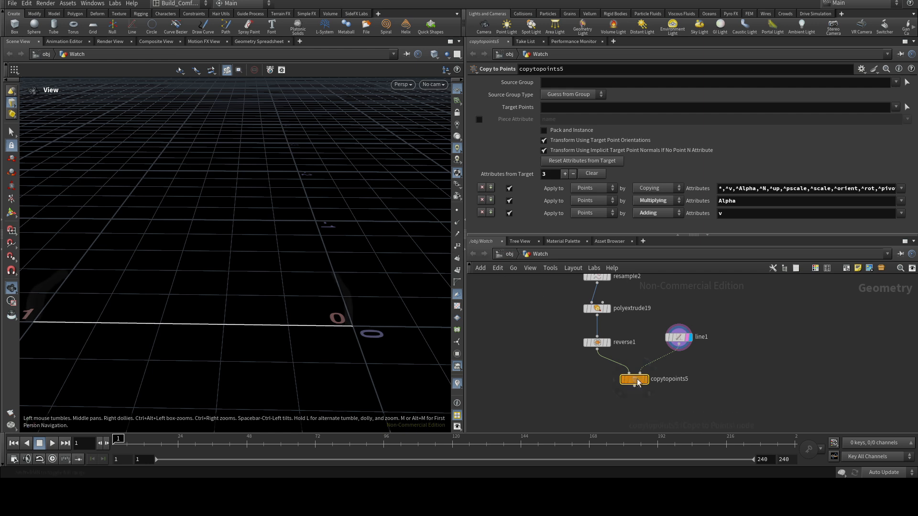
left_click(648, 385)
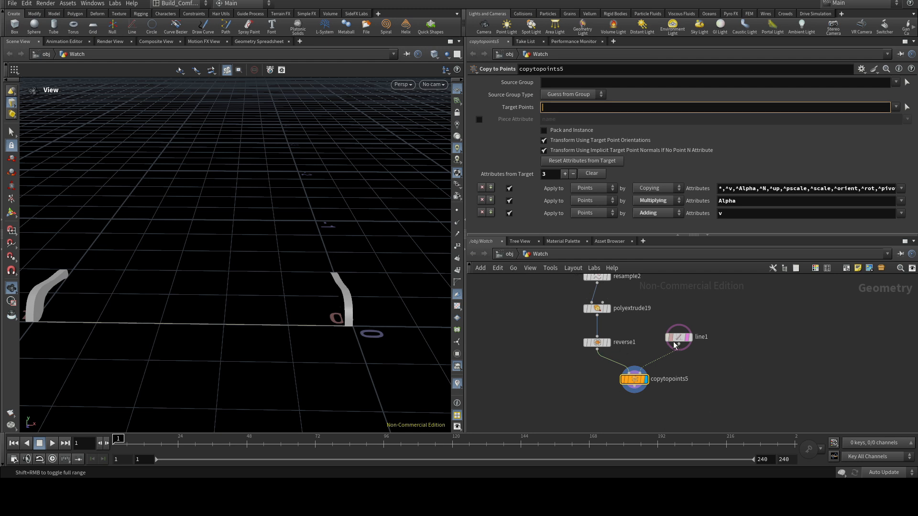
left_click(692, 337)
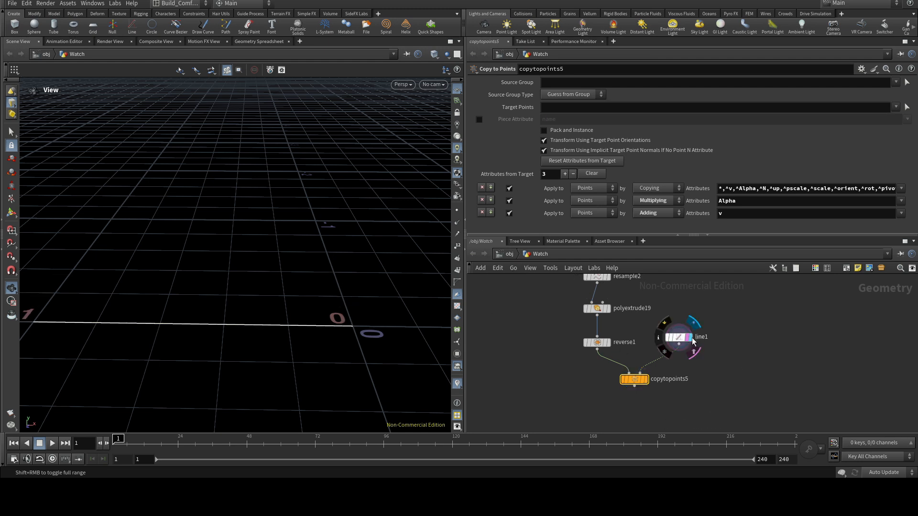
left_click(456, 246)
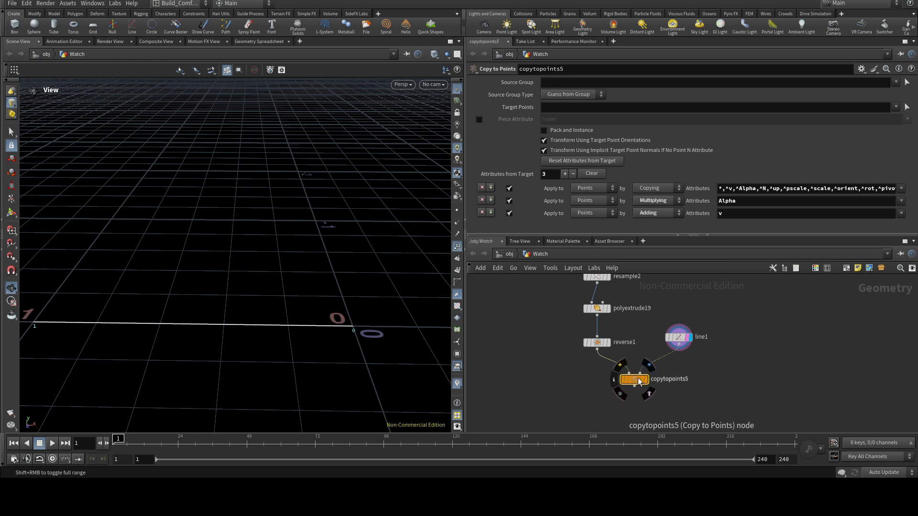
- Restrict the Copy to Points target points to point 0 and display the node's result
left_click(547, 103)
key("Return")
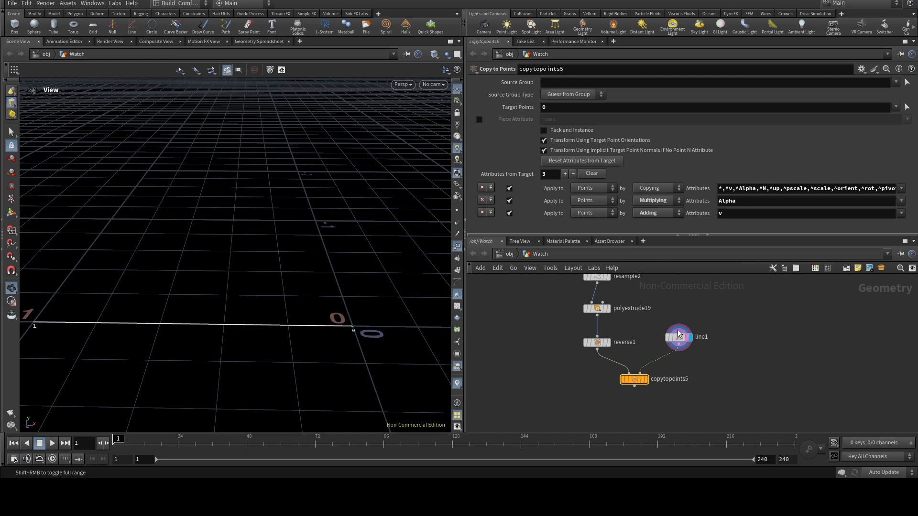
left_click(645, 379)
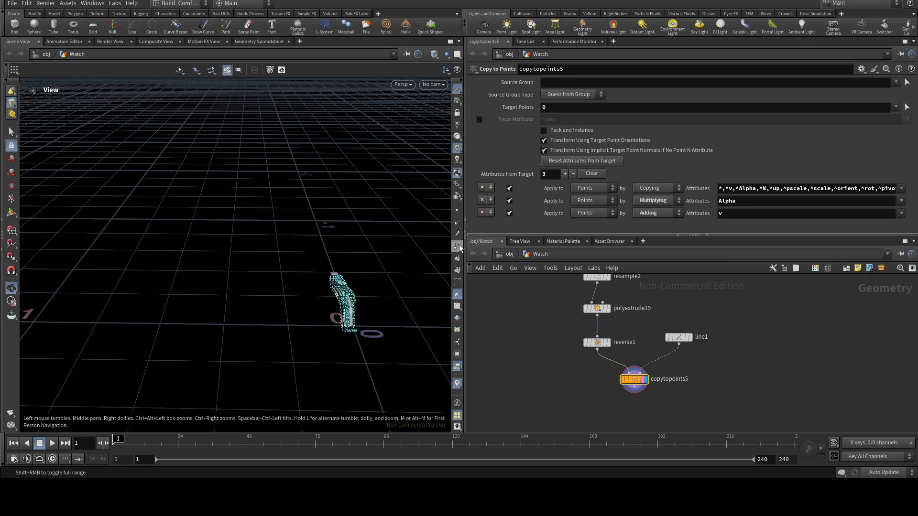
- Set the length of the target line to 0.33
left_click(679, 338)
left_click(551, 121)
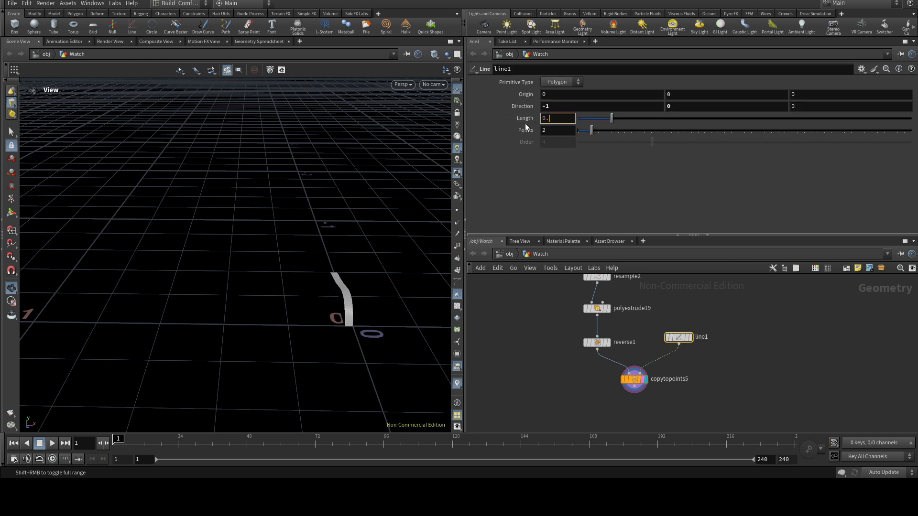
key("Return")
- Add a Mirror node after Copy to Points, display it and align it below that node
middle_click_drag(599, 407, 573, 357)
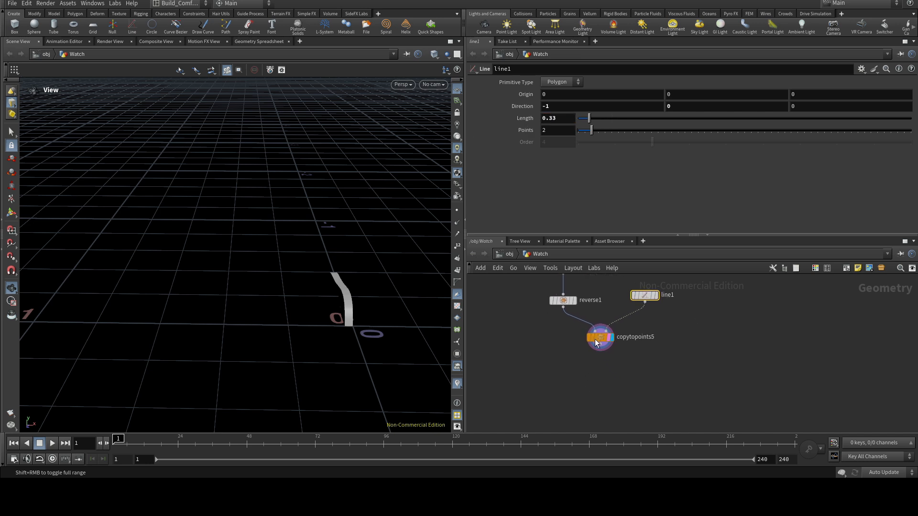
left_click_drag(601, 352, 602, 380)
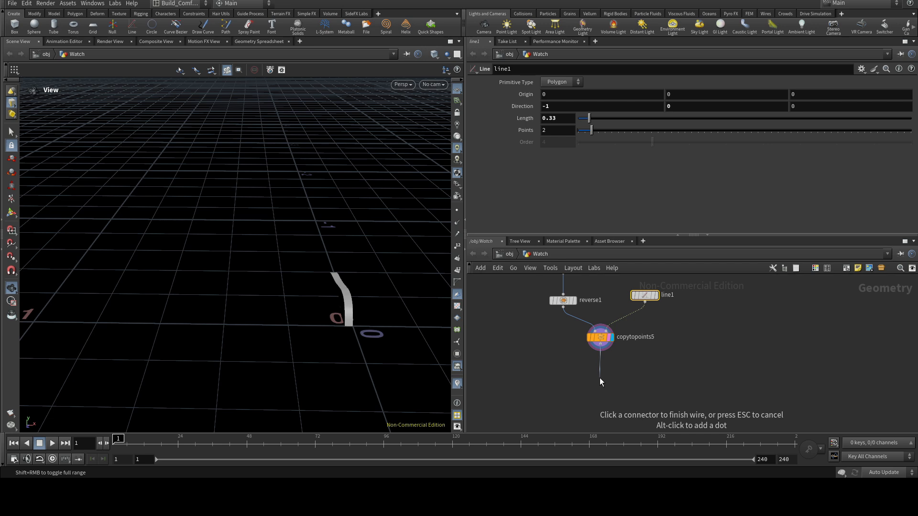
key("Tab")
type("mir")
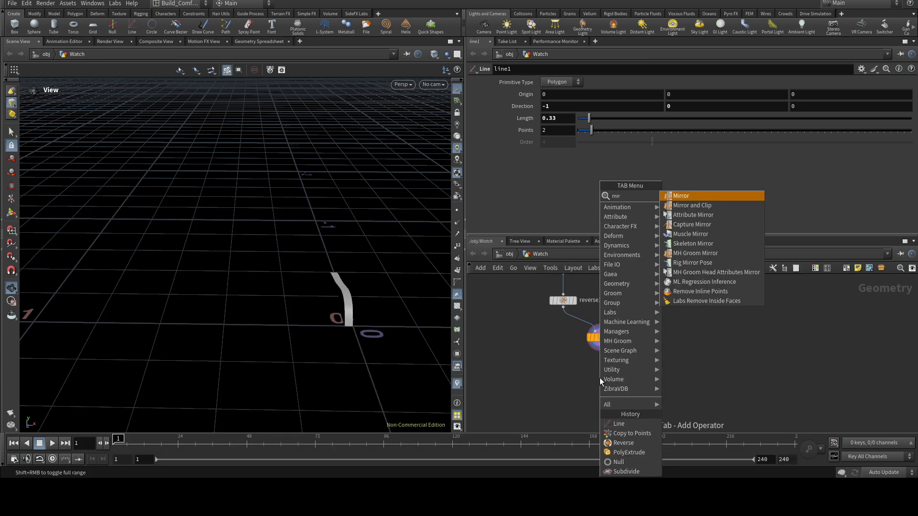
key("Return")
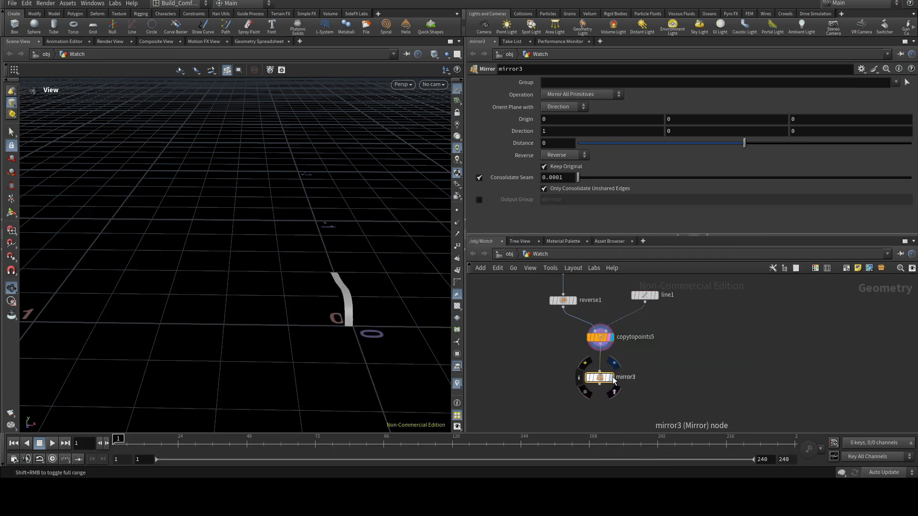
left_click_drag(600, 378, 604, 375)
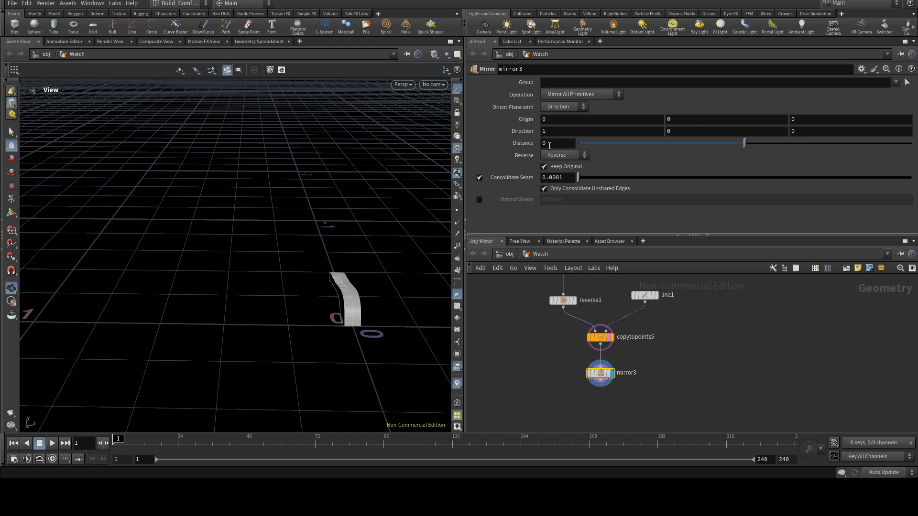
- Set the mirror distance to -0.165 and turn off the Copy to Points template display
left_click_drag(745, 144, 741, 144)
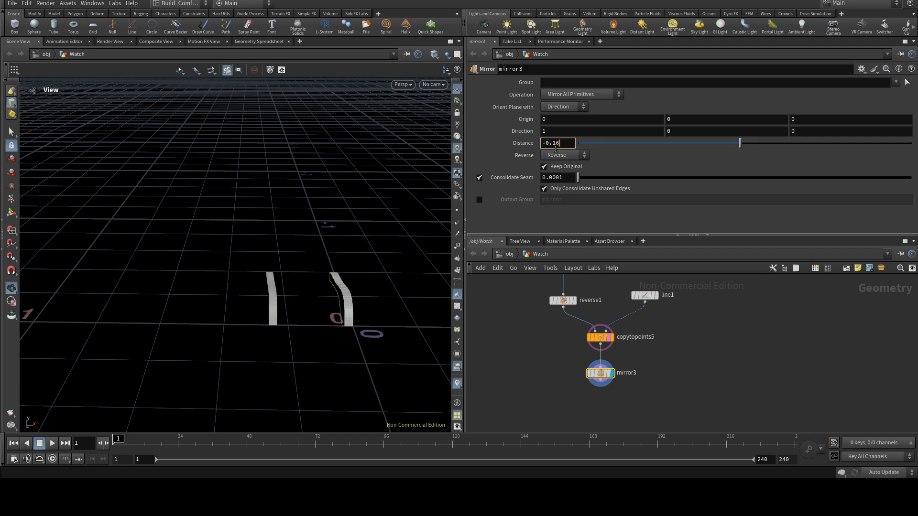
key("Return")
left_click_drag(359, 328, 350, 308)
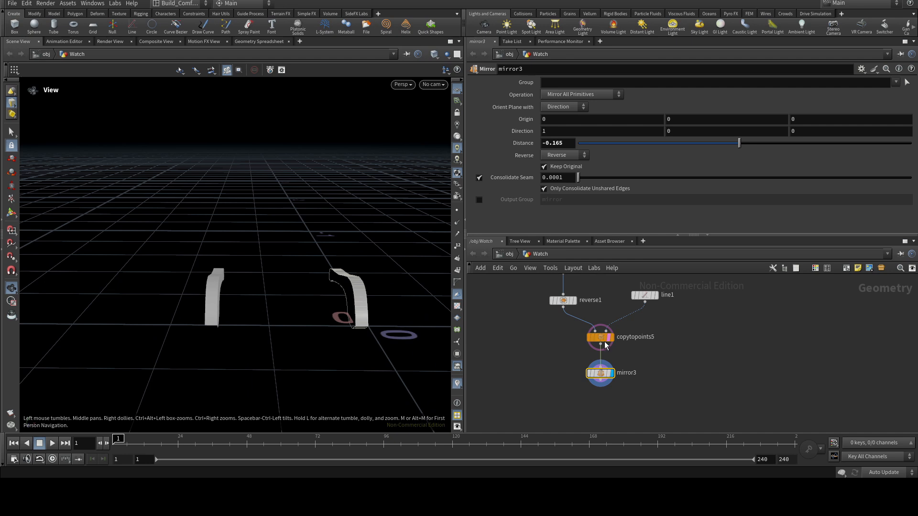
left_click(618, 351)
middle_click_drag(668, 368, 623, 366)
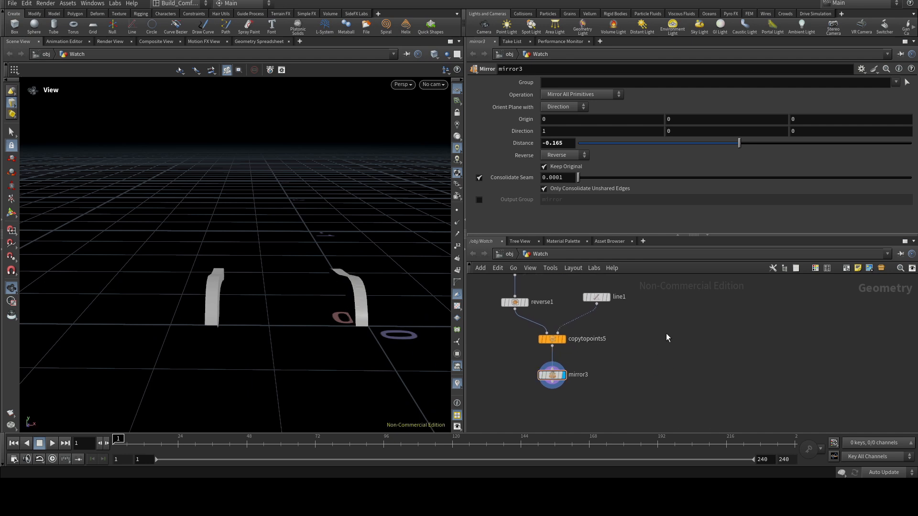
key("Tab")
type("li")
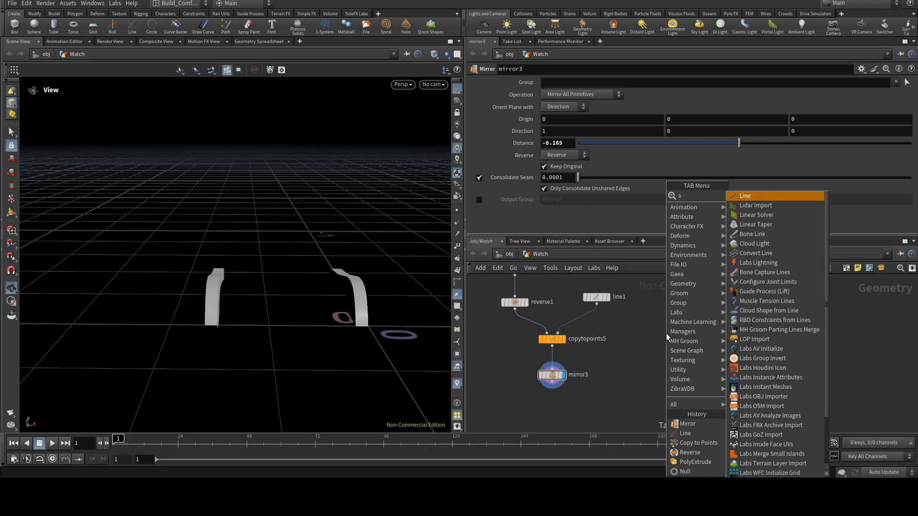
left_click(623, 339)
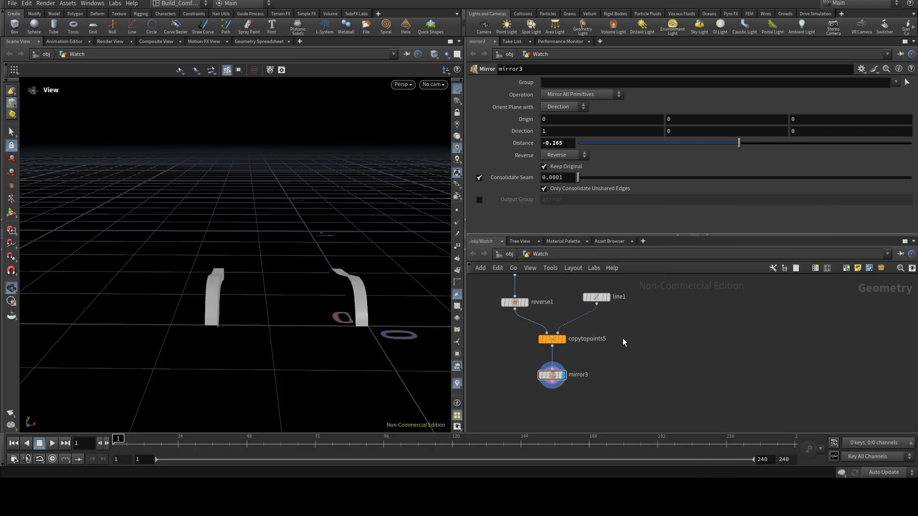
- Duplicate the Line node, showing the copy as a template, and set the copy's length to 0.3
left_click(598, 297)
left_click_drag(598, 297, 670, 300, "alt")
left_click(678, 301)
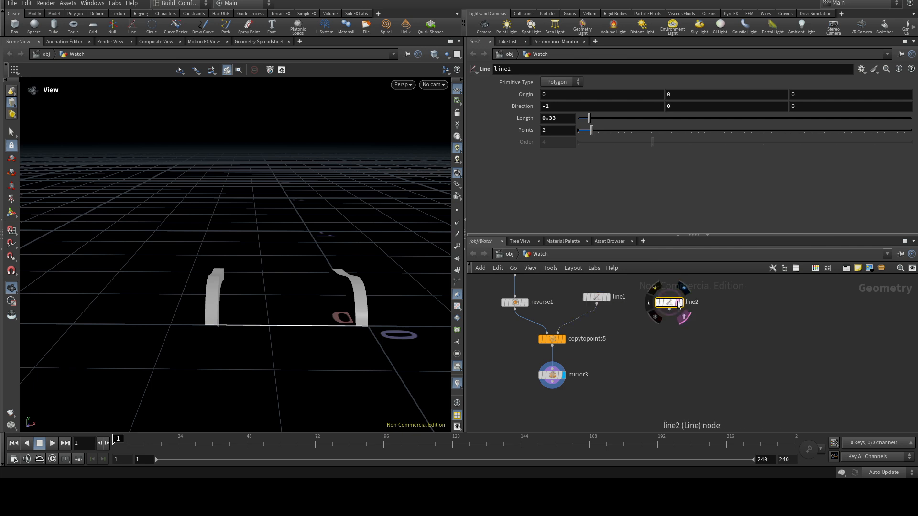
left_click_drag(674, 311, 672, 304)
left_click(565, 120)
key("shift+End")
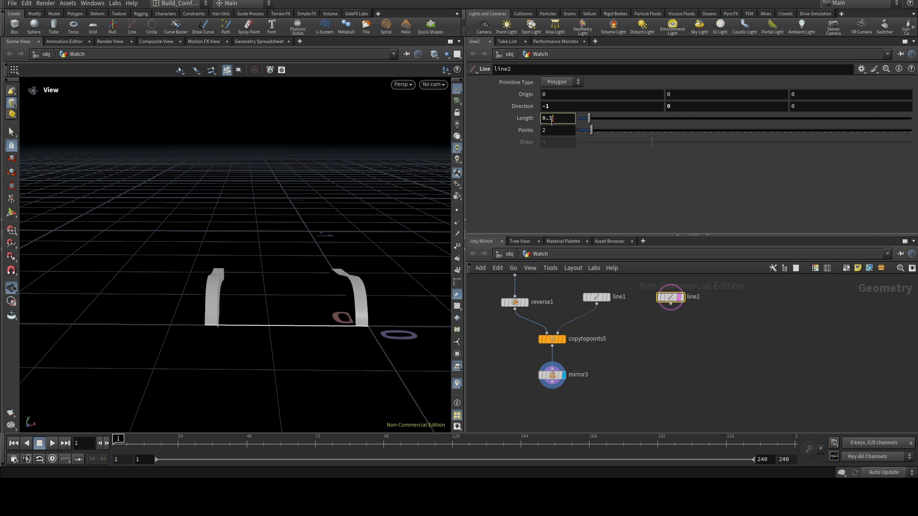
key("Return")
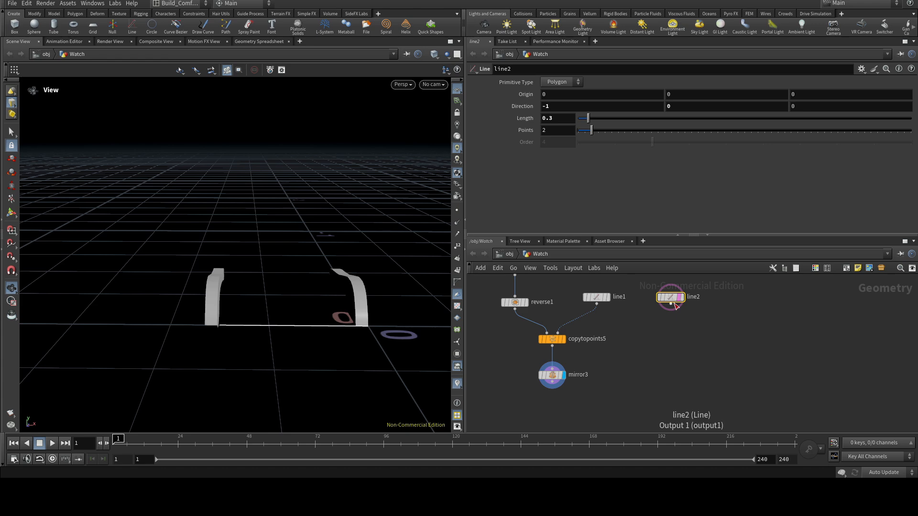
- Add a PolyWire node after the duplicated line and show it as a template
left_click_drag(672, 305, 670, 342)
type("pol")
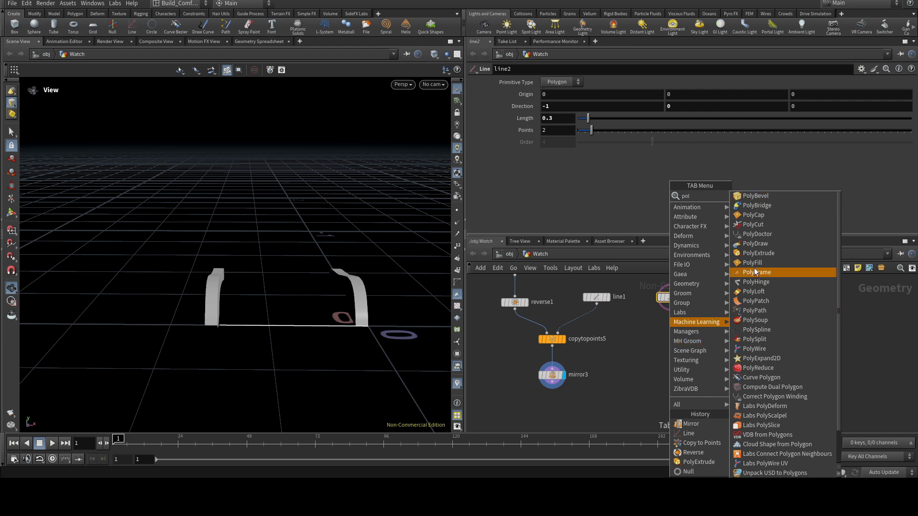
left_click(769, 349)
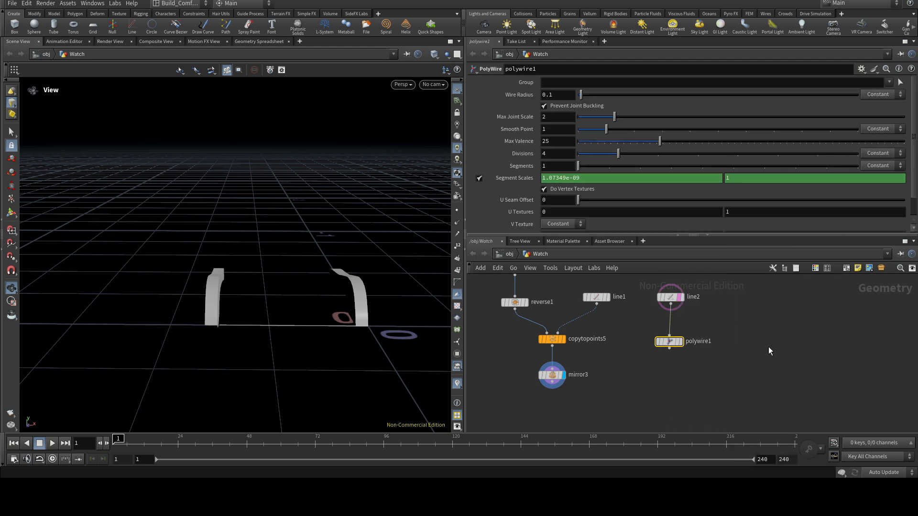
left_click(676, 343)
mouse_move(676, 343)
left_mouse_down()
mouse_move(666, 343)
mouse_move(672, 335)
left_mouse_up()
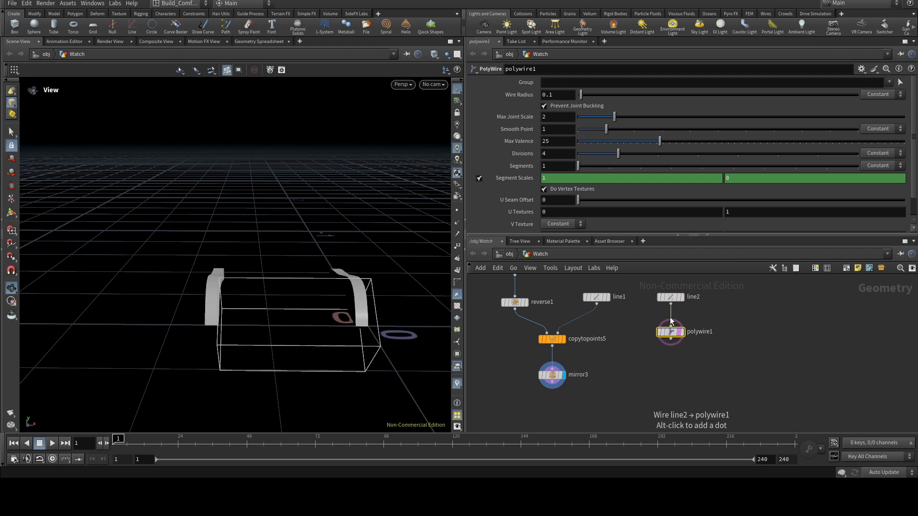
- Set the PolyWire's wire radius to 0.03 and its divisions to 18
left_click(550, 95)
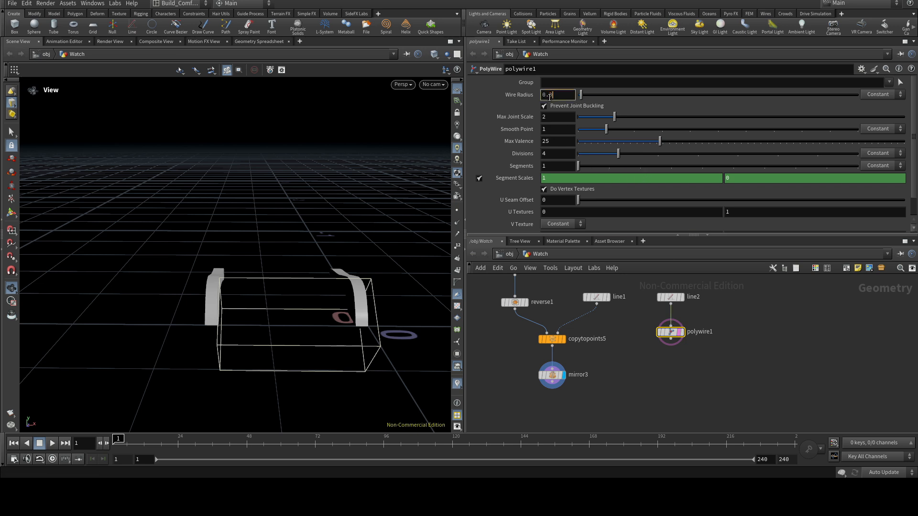
type("0.03")
key("Return")
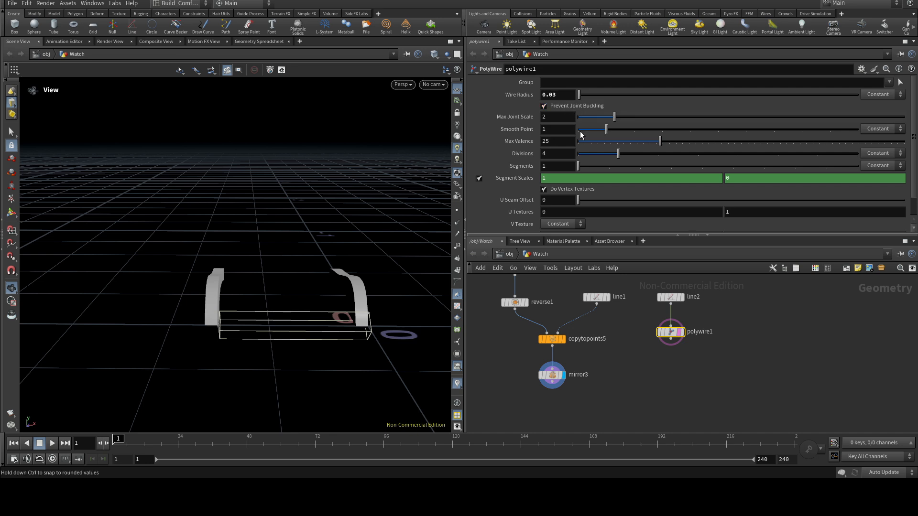
left_click_drag(620, 160, 915, 160)
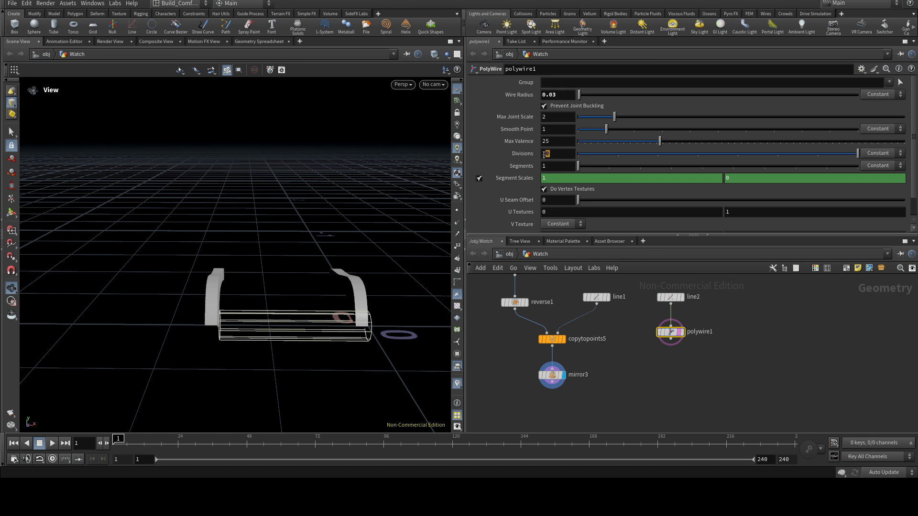
left_click_drag(543, 155, 544, 155)
type("8")
key("Return")
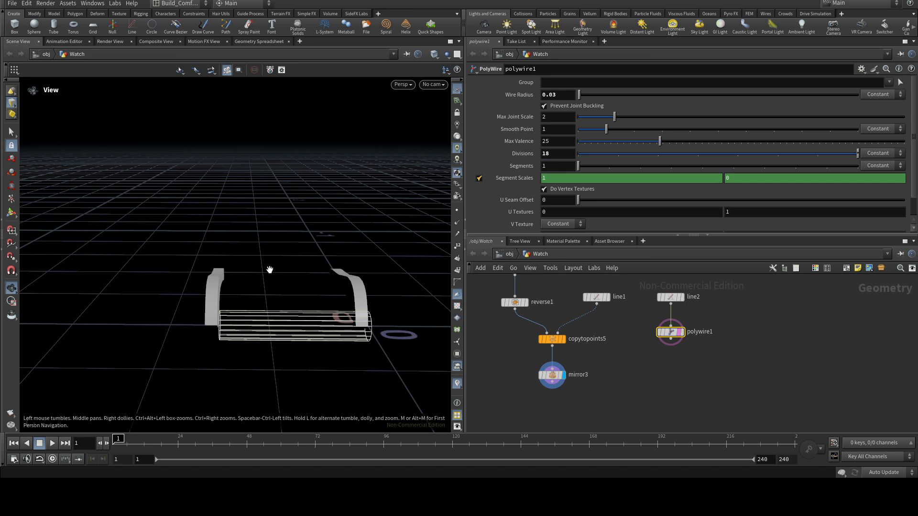
scroll(292, 328, "up", 2)
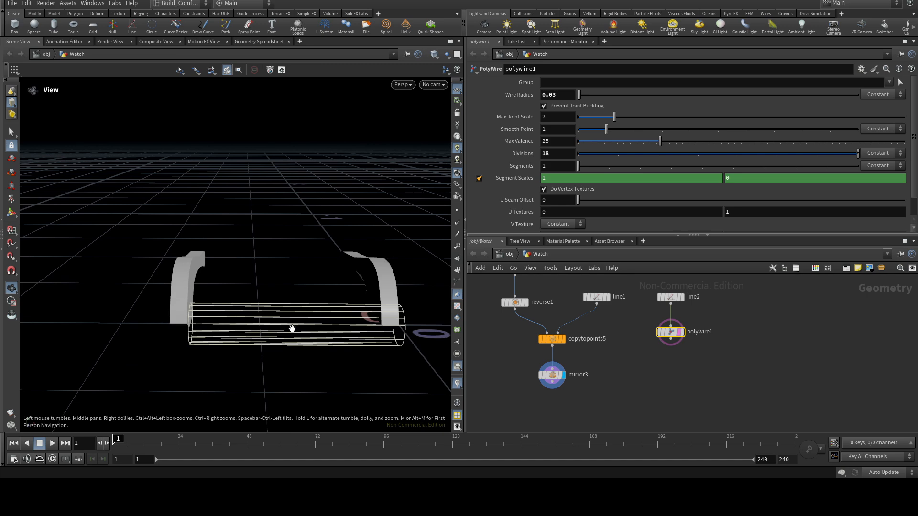
- Add a Transform node after the PolyWire, align it below, and show it as a template
left_click_drag(670, 339, 673, 375)
type("tra")
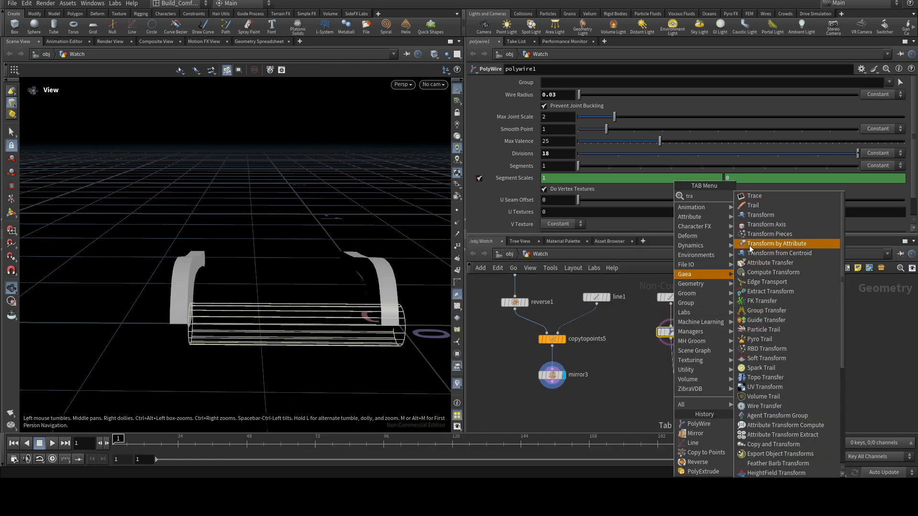
left_click(755, 215)
left_click_drag(675, 378, 672, 369)
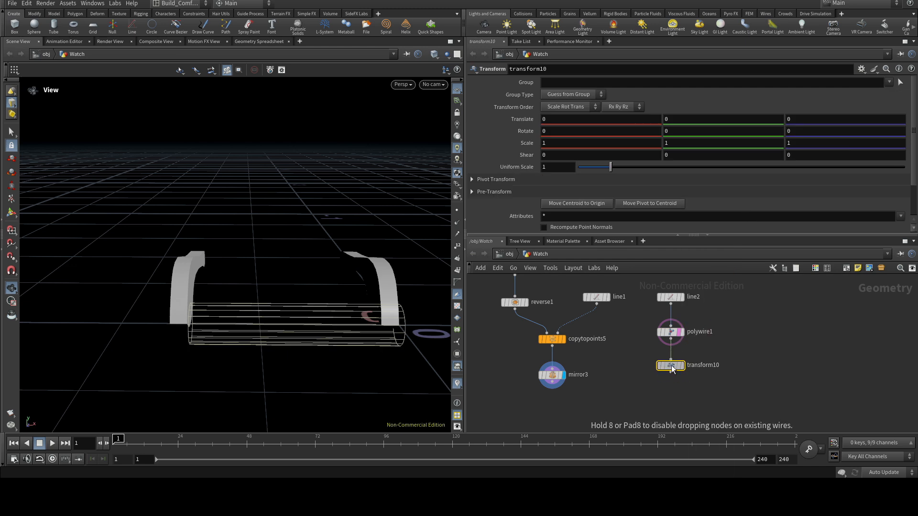
left_click(681, 365)
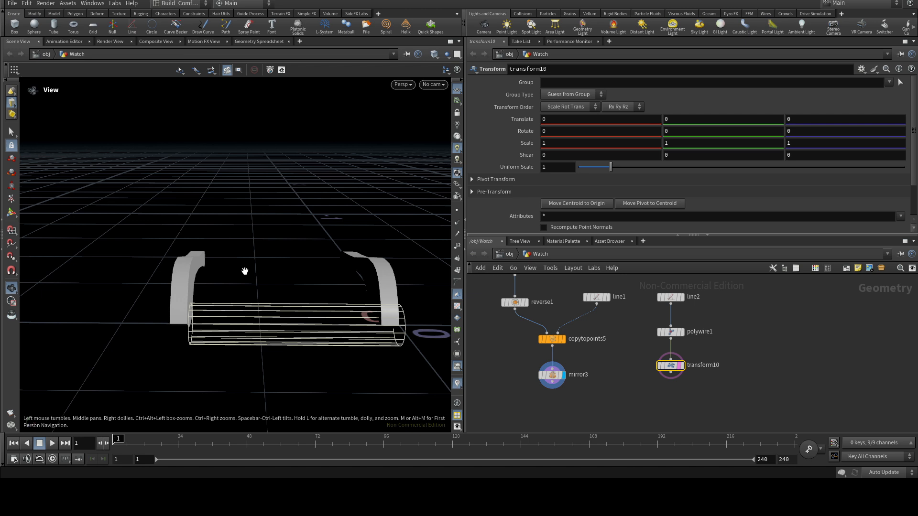
- Move the bar into the rounded ends of the curved parts, translating it to about -0.0155, 0.0132, -0.0409
key("Return")
left_click_drag(426, 329, 415, 325)
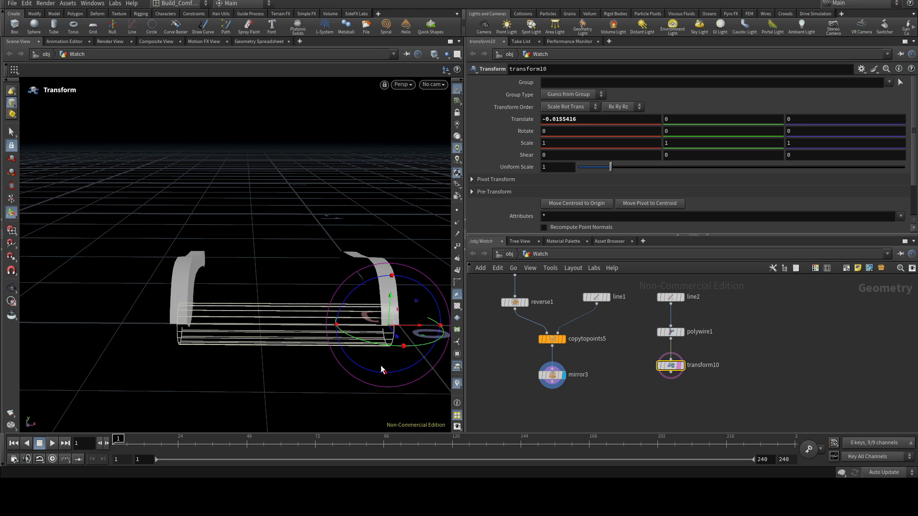
key("Escape")
left_click_drag(275, 345, 164, 325)
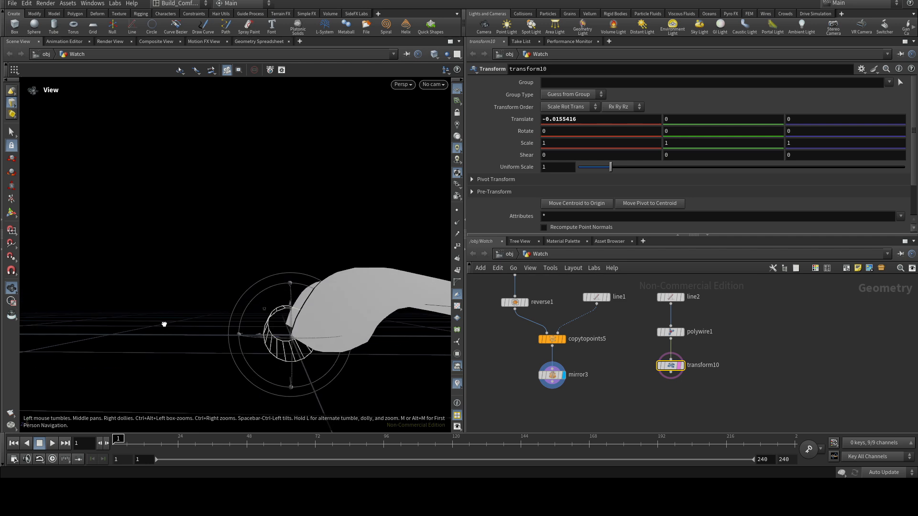
left_click_drag(230, 328, 310, 290)
left_click_drag(266, 322, 295, 279, "alt")
left_click_drag(216, 229, 213, 227)
left_click_drag(283, 248, 196, 318, "alt")
middle_click_drag(266, 312, 207, 319, "alt")
right_click_drag(283, 275, 345, 236, "alt")
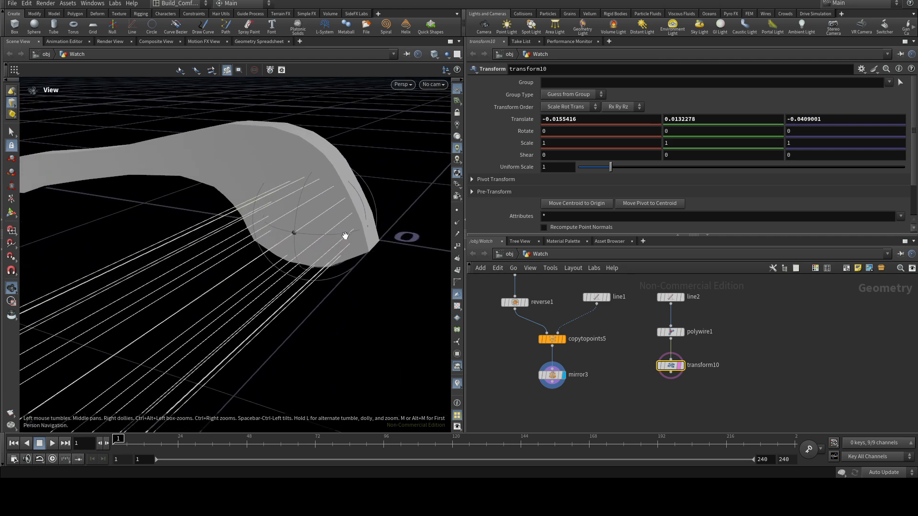
left_click_drag(339, 264, 350, 271, "alt")
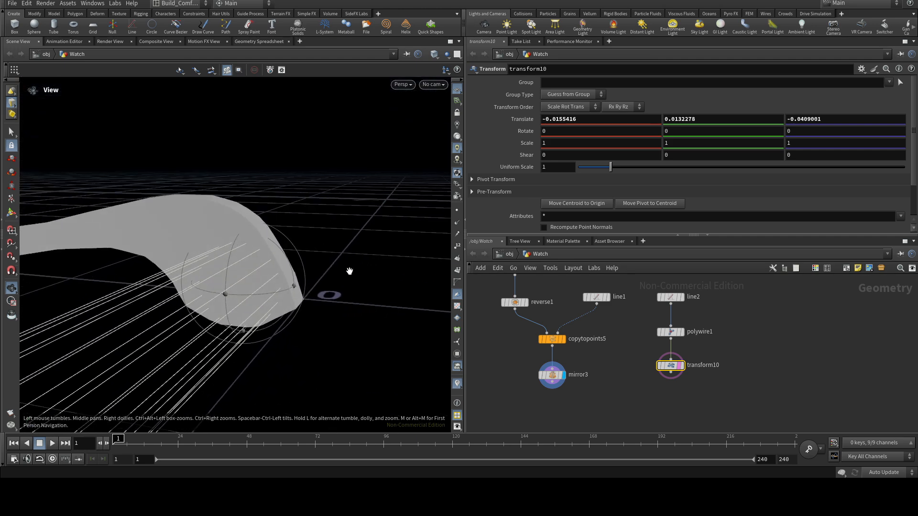
- Add a Boolean node below the Mirror and Transform nodes
middle_click_drag(625, 400, 603, 367)
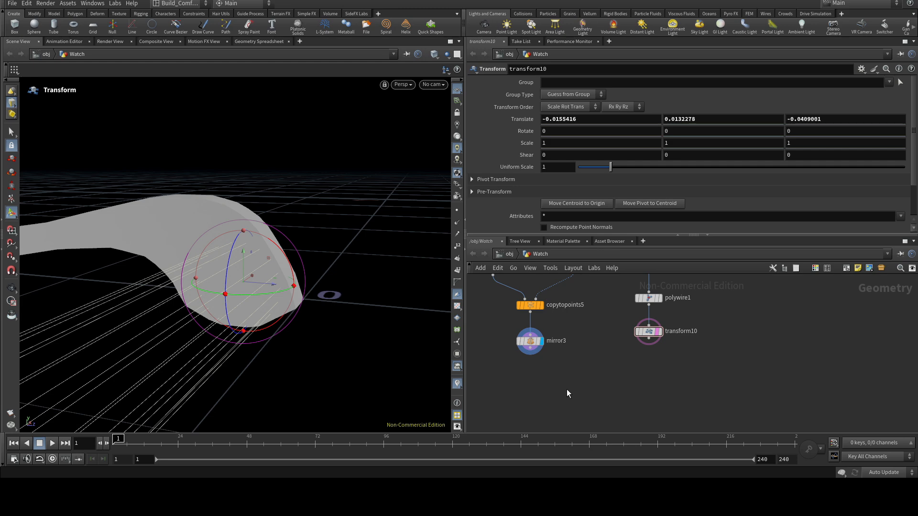
key("Tab")
type("bo")
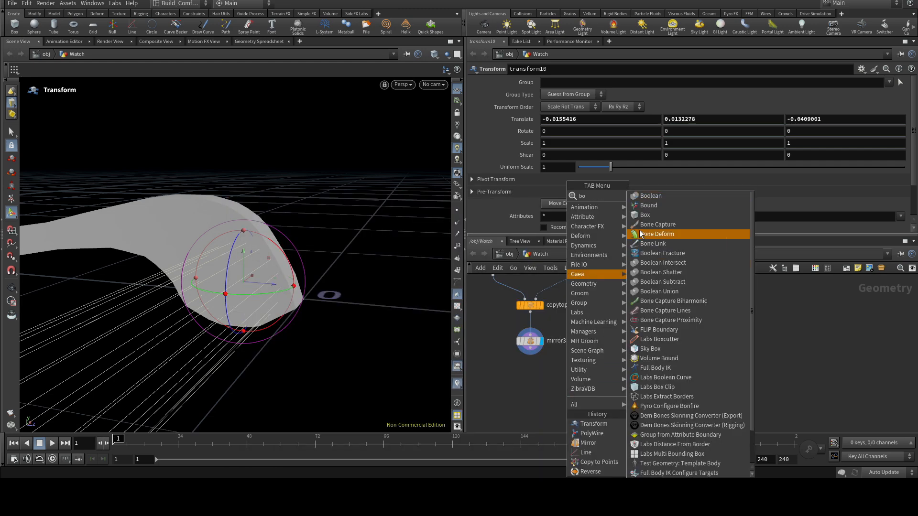
left_click(653, 194)
left_click(597, 382)
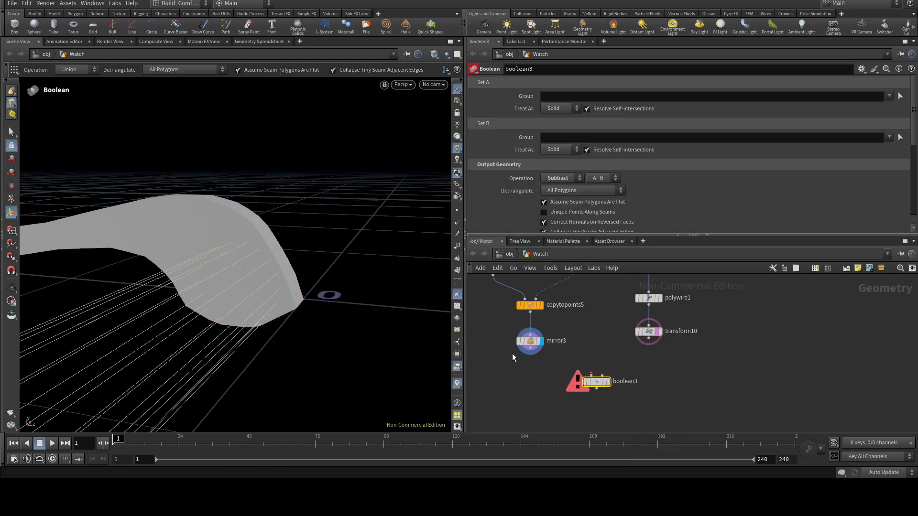
- Wire the Mirror into the Boolean's first input and the bar's Transform into its second, and display the Boolean
left_click(529, 355)
left_click(592, 376)
left_click(649, 339)
left_click(593, 377)
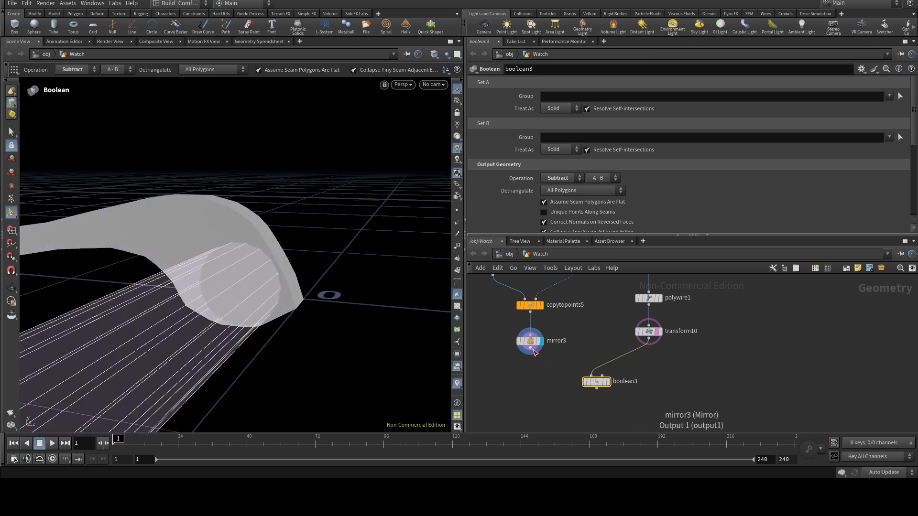
left_click(530, 349)
left_click(592, 377)
left_click(649, 341)
left_click(602, 377)
left_click(610, 383)
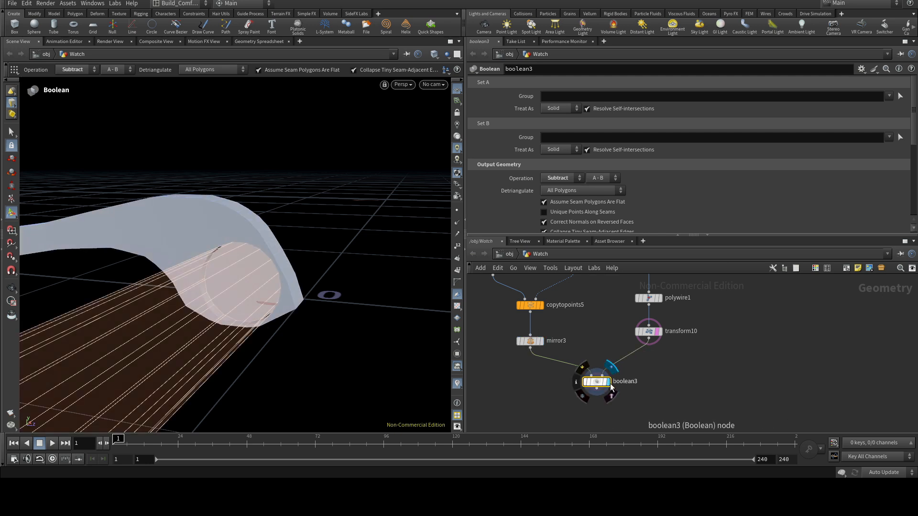
- Set the Boolean operation to Union and inspect the joined curved parts and bar
left_click(576, 180)
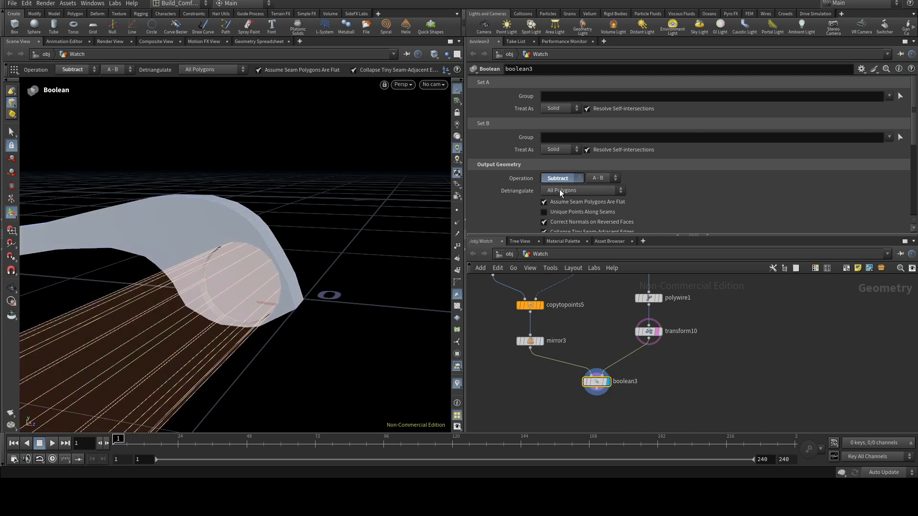
left_click(557, 181)
key("Escape")
left_click_drag(341, 345, 297, 322)
scroll(306, 326, "down", 5)
key("Return")
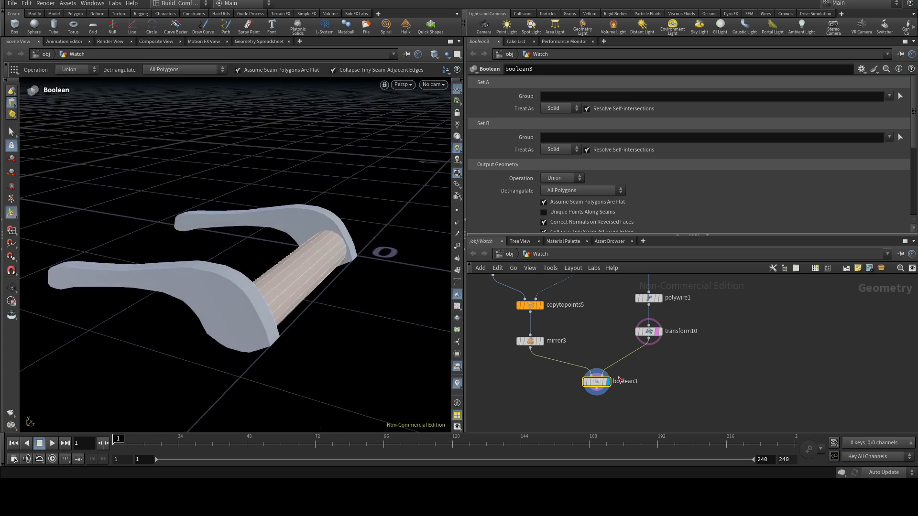
scroll(671, 371, "down", 2)
middle_click_drag(671, 371, 652, 385)
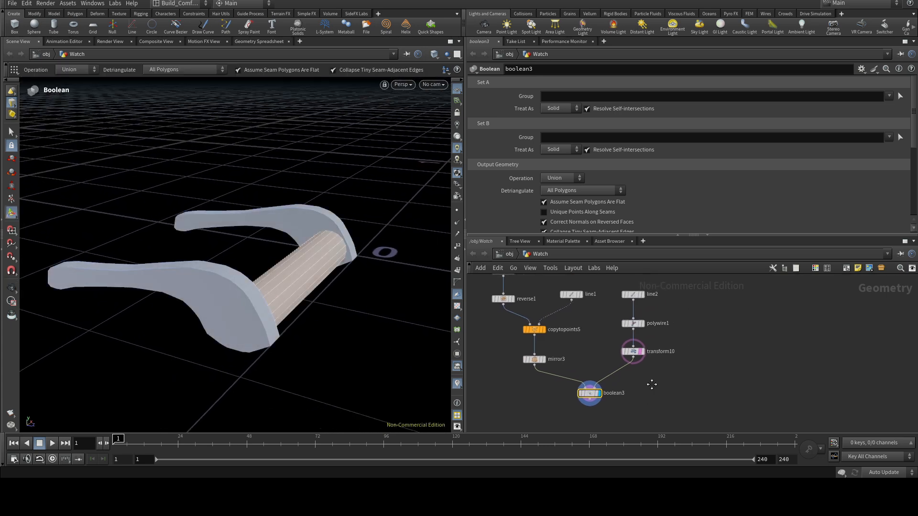
left_click_drag(343, 312, 249, 290, "alt")
middle_click_drag(342, 313, 214, 266, "alt")
scroll(211, 264, "up", 2)
left_click_drag(225, 288, 179, 281, "alt")
middle_click_drag(198, 281, 234, 291, "alt")
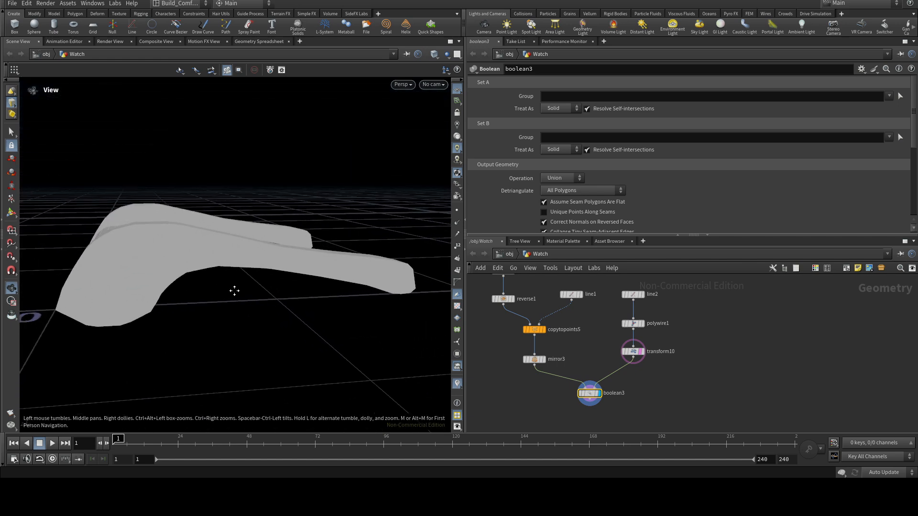
- Insert a Convert node between the curve and the Resample node at the start of the curved part's chain
scroll(581, 360, "down", 4)
middle_click_drag(532, 355, 543, 379)
scroll(552, 320, "up", 6)
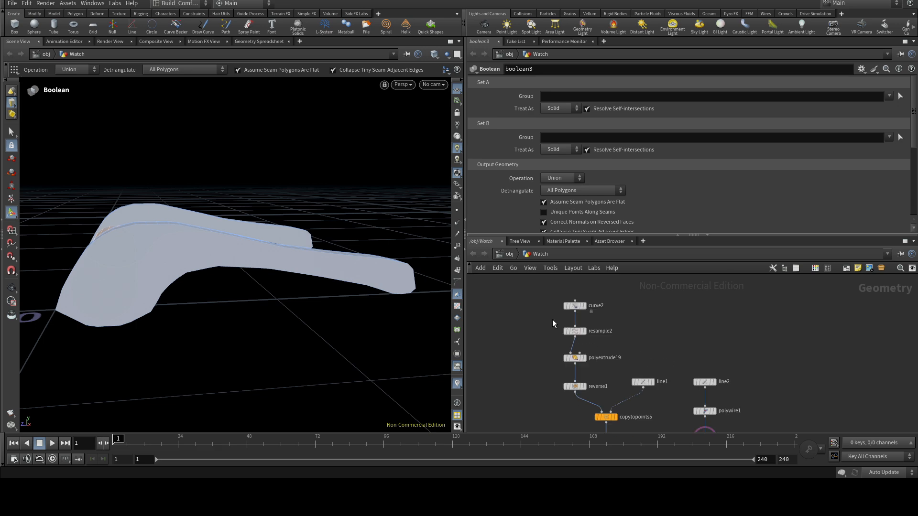
left_click_drag(585, 294, 583, 280)
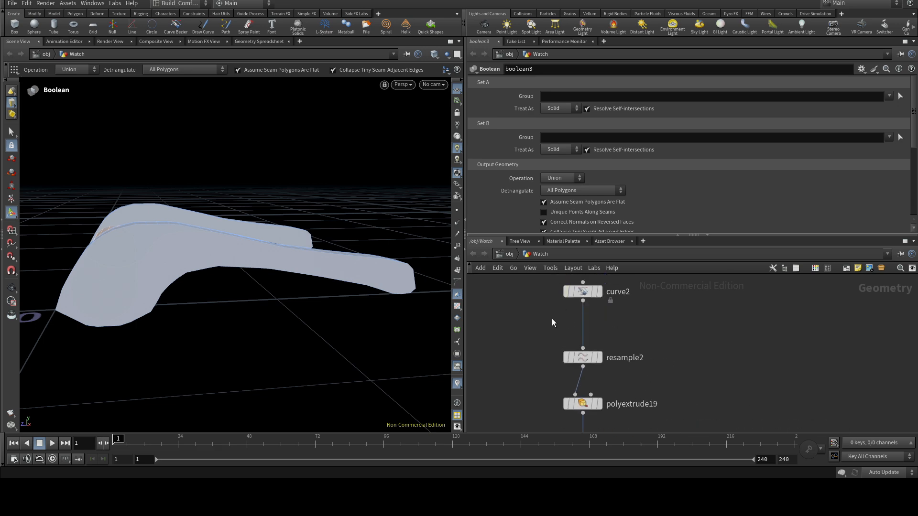
key("Tab")
type("con")
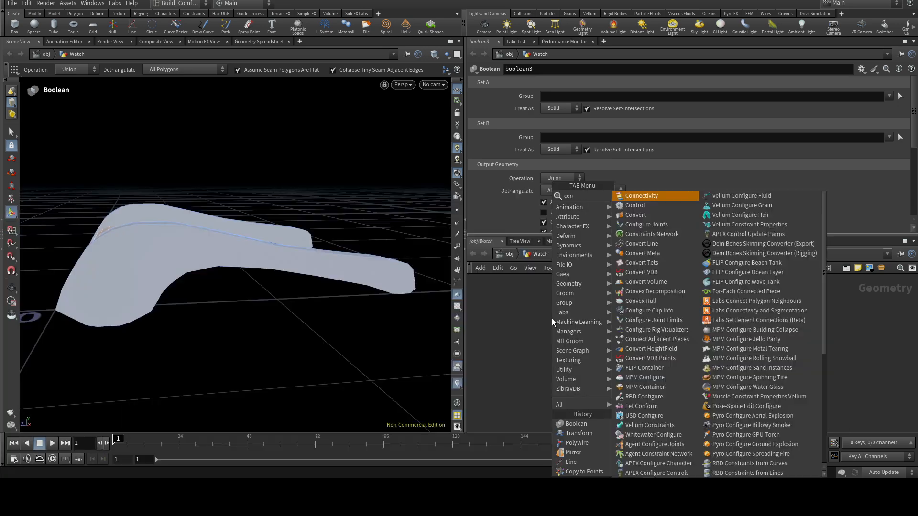
left_click(641, 215)
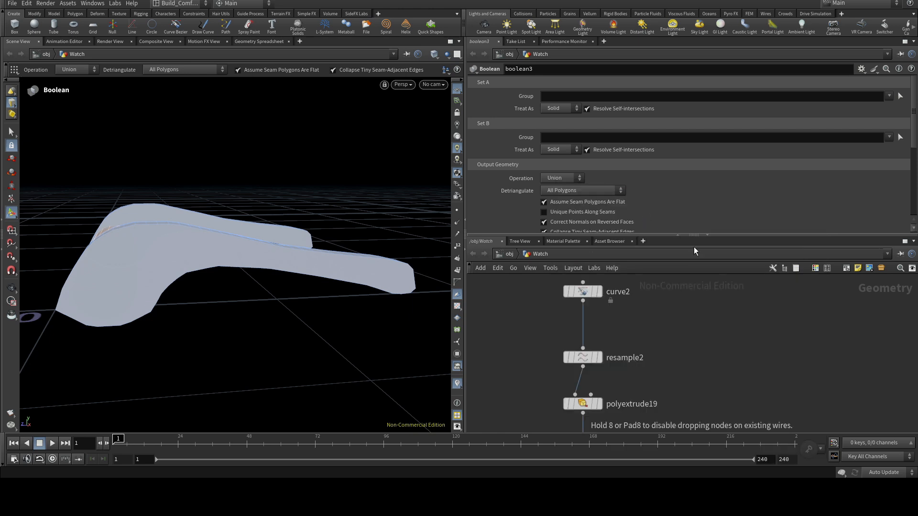
left_click(580, 318)
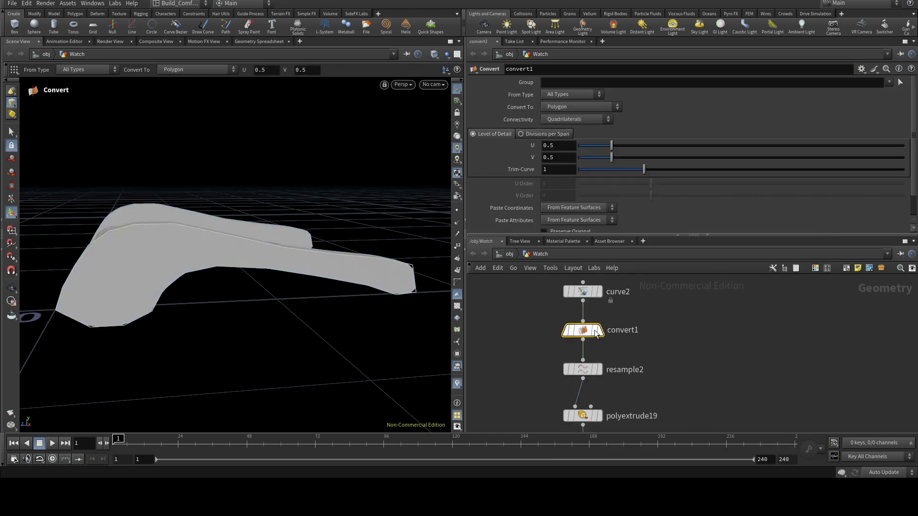
- Set the Convert node to convert the curve to a NURBS Curve
left_click(618, 108)
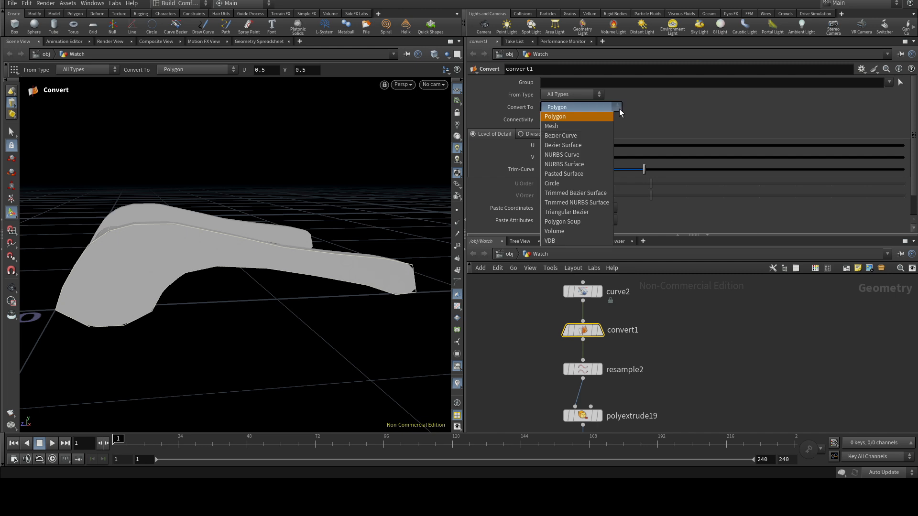
left_click(588, 156)
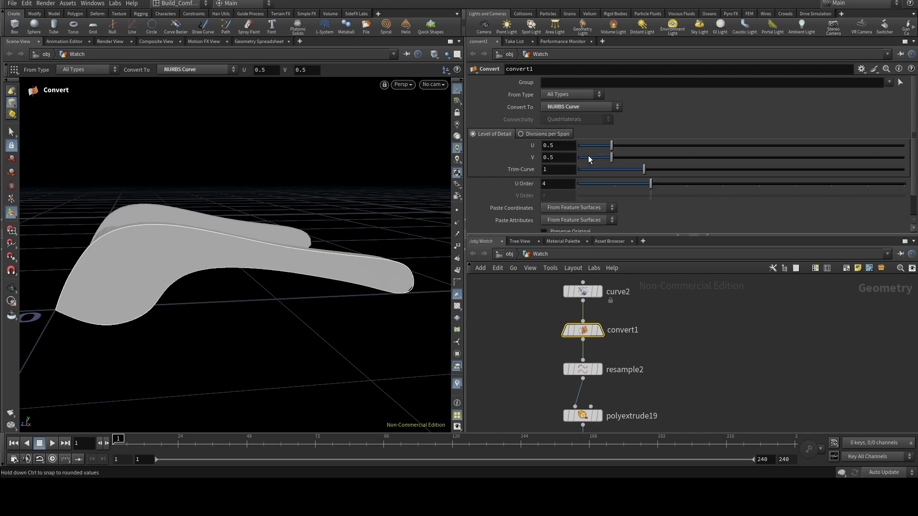
key("Escape")
left_click_drag(274, 338, 278, 304)
- Duplicate the bar's Line, PolyWire and Transform chain and turn off the template display of both Transform nodes
scroll(695, 367, "down", 5)
middle_click_drag(695, 367, 648, 391)
left_click_drag(633, 381, 593, 309)
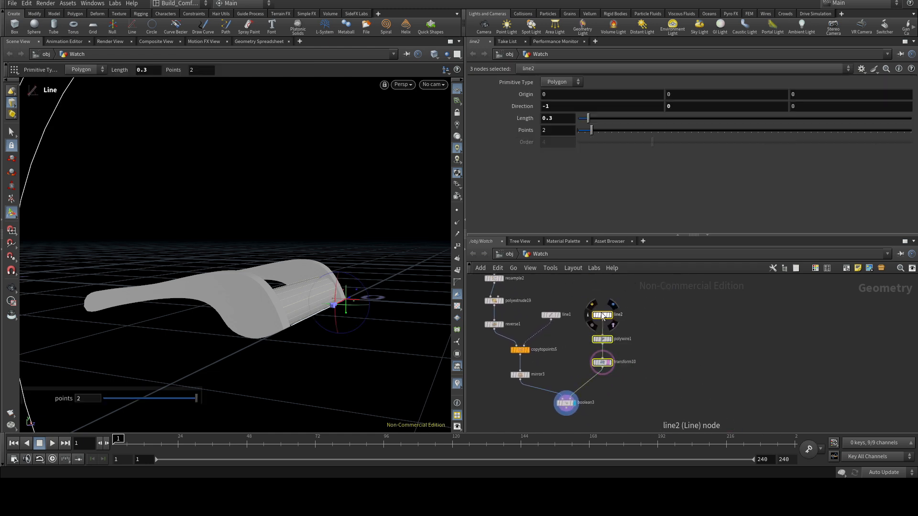
left_click_drag(605, 318, 636, 372, "alt")
middle_click_drag(622, 398, 626, 369)
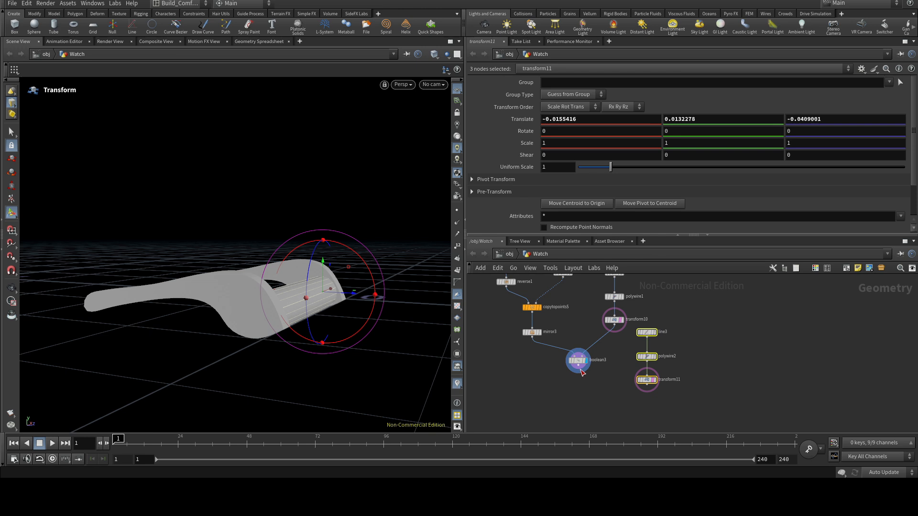
left_click(612, 405)
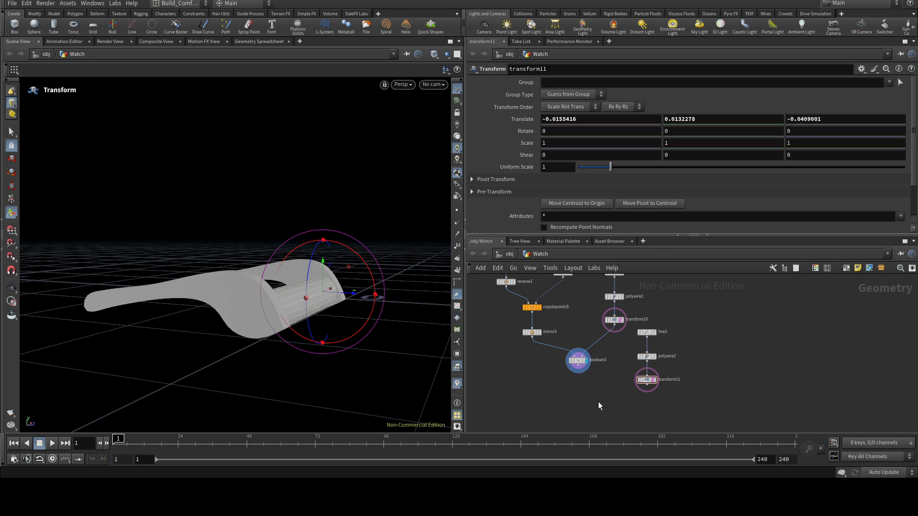
left_click(626, 331)
middle_click_drag(610, 389, 593, 365)
- Add and display a second Boolean, set to Union, that combines the first Boolean with the duplicated bar's Transform
key("Tab")
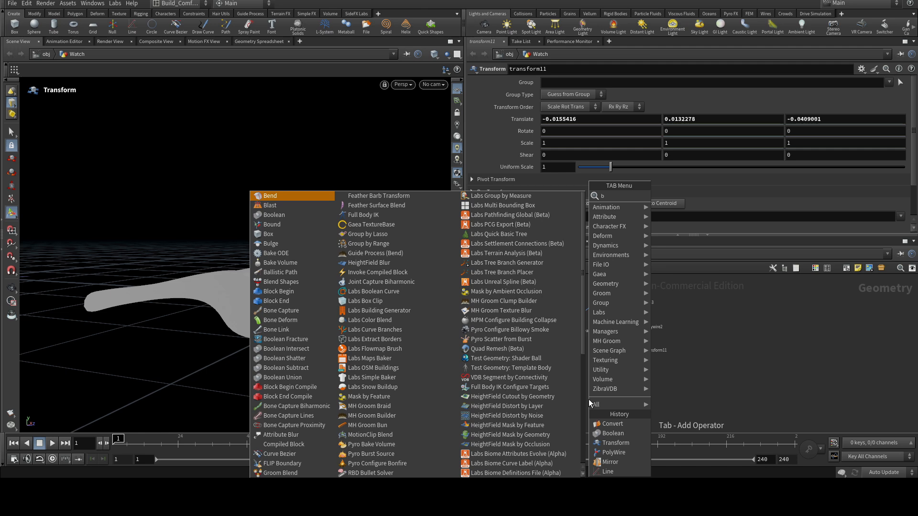
type("bo")
left_click(670, 205)
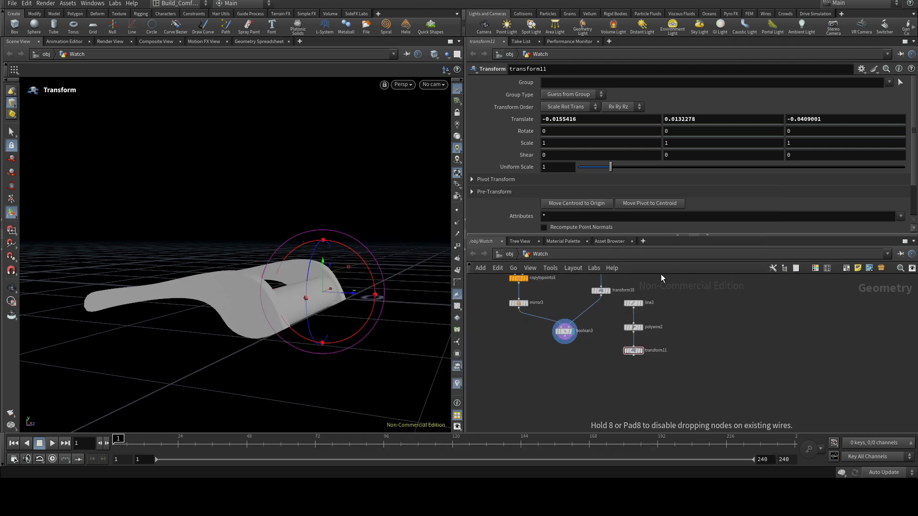
left_click(592, 372)
left_click_drag(565, 342, 607, 375)
left_click(600, 374)
left_click(577, 183)
left_click(570, 192)
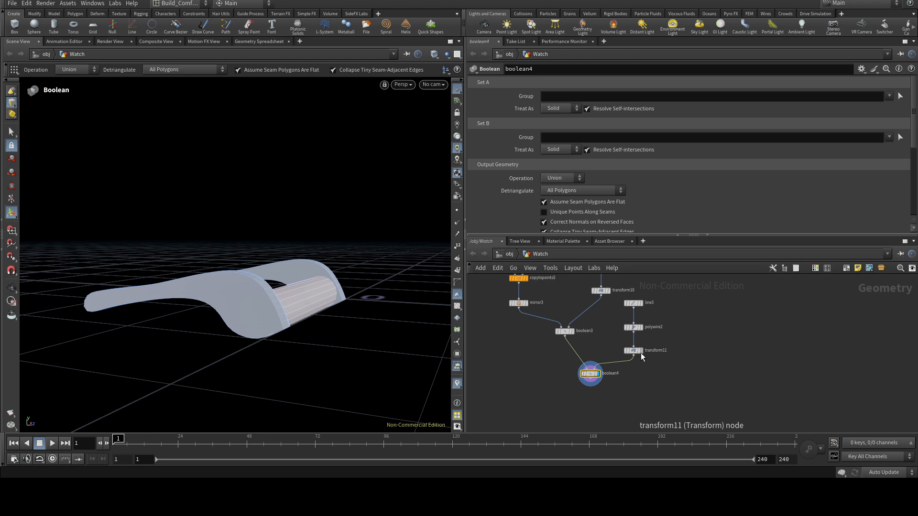
- Move the duplicated bar along Z to the opposite end of the curved parts, at about -0.307
left_click(633, 351)
left_click_drag(230, 304, 260, 353, "alt")
left_click_drag(283, 181, 138, 177)
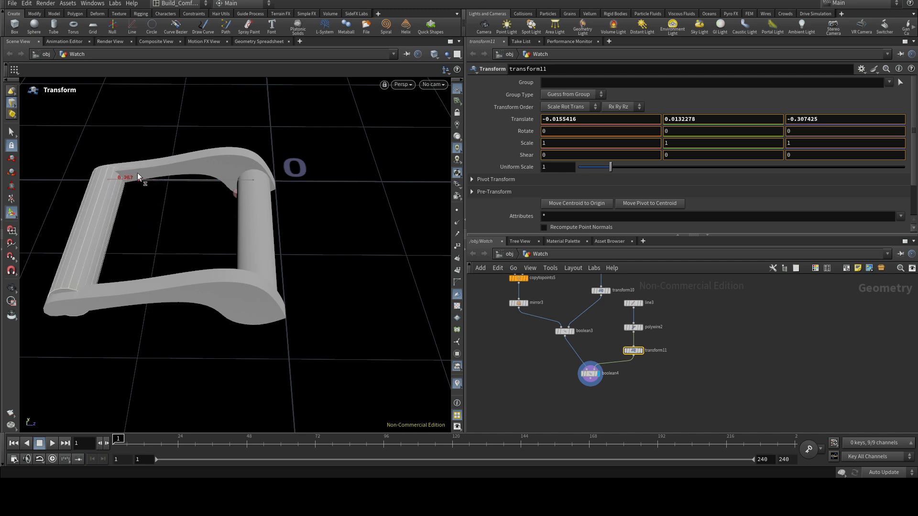
- Set the wire radius of the second bar's PolyWire to 0.013
key("r")
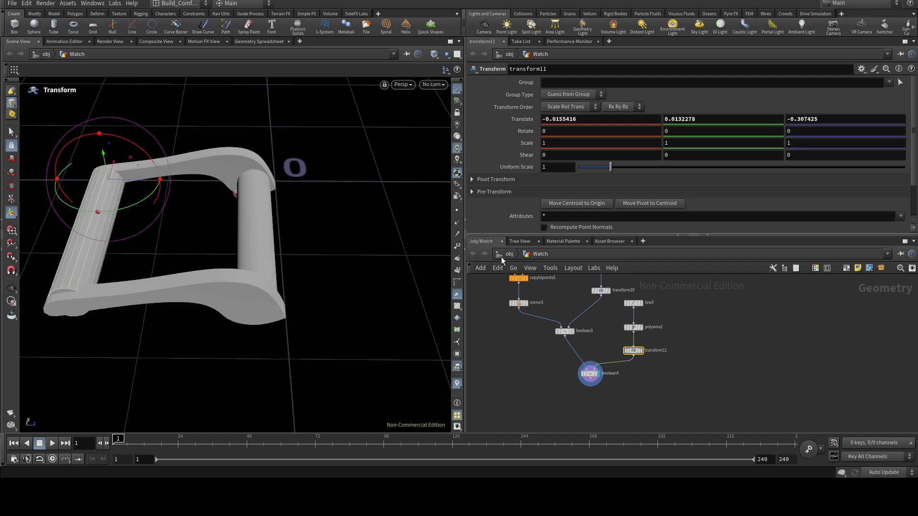
left_click(636, 327)
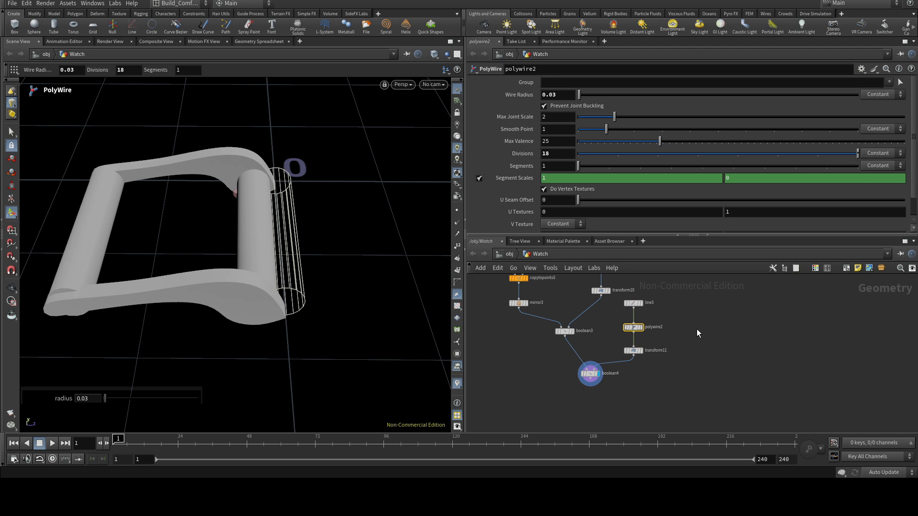
left_click(551, 95)
type("1")
key("Return")
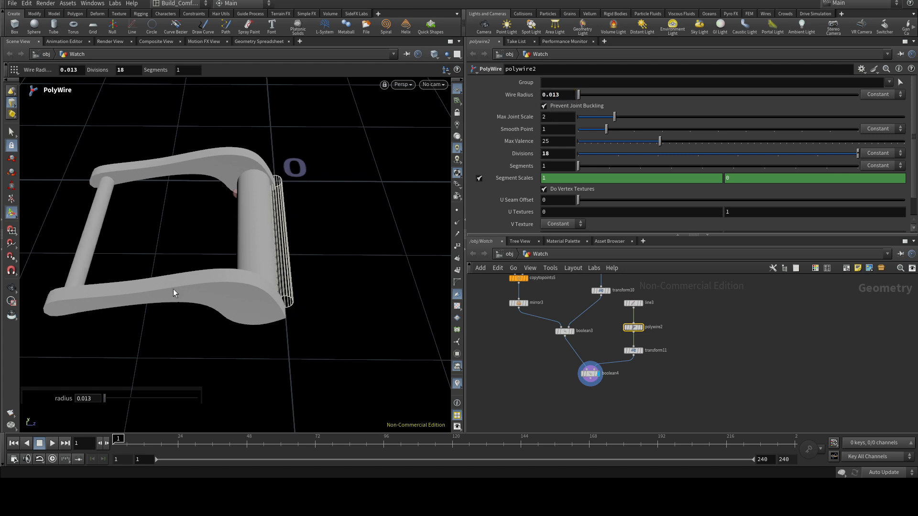
- Move the thin bar to the tips of the curved parts, at about 0.015 along Y and -0.321 along Z
left_click(634, 351)
left_click_drag(136, 179, 129, 178)
key("Escape")
left_click_drag(93, 235, 247, 211)
middle_click_drag(126, 231, 234, 211)
scroll(234, 211, "up", 4)
key("Return")
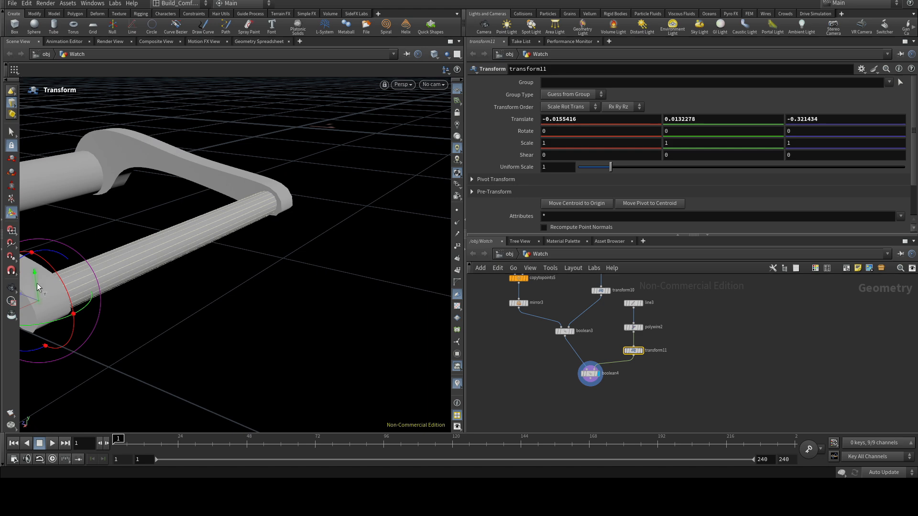
left_click_drag(38, 288, 34, 286)
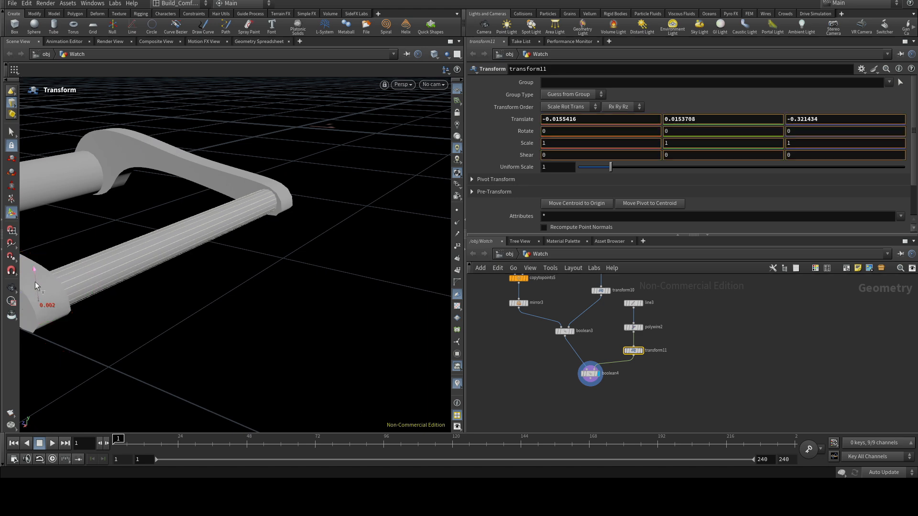
key("r")
- Set the thin bar's Line (line3) to 3 points
key("Escape")
left_click_drag(298, 276, 220, 324)
scroll(338, 270, "up", 3)
middle_click_drag(229, 280, 352, 309)
key("Return")
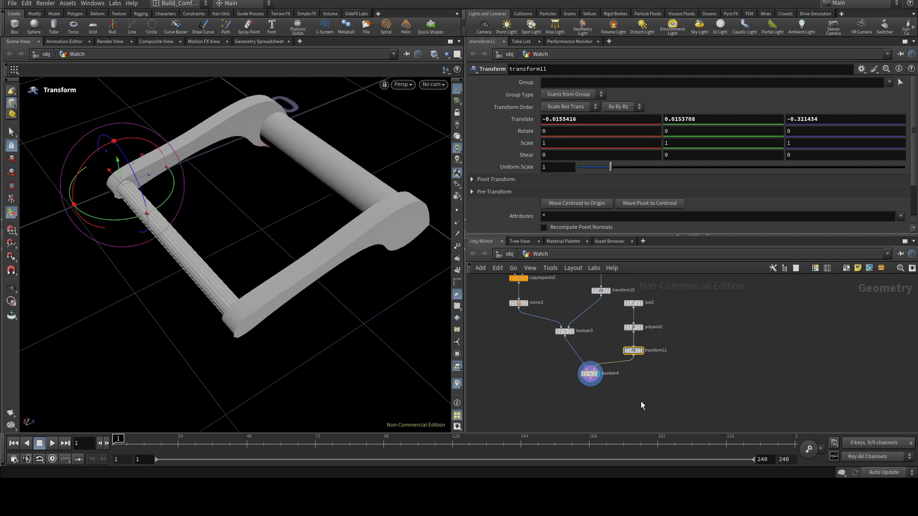
middle_click_drag(666, 401, 625, 415)
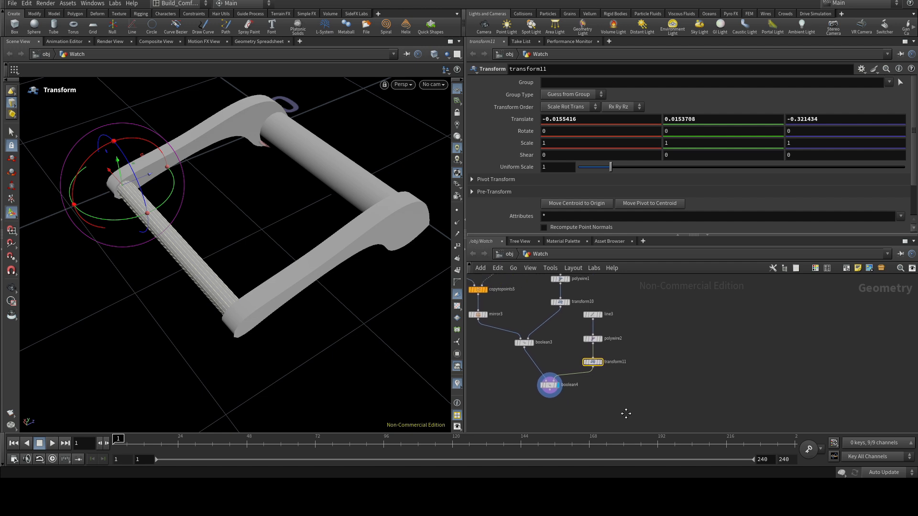
left_click(593, 317)
left_click(597, 131)
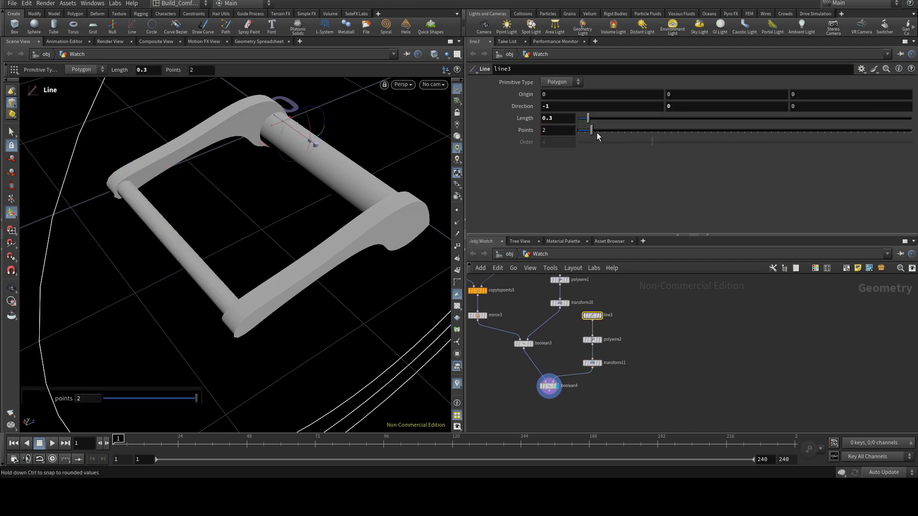
- Duplicate the thin bar's Line, PolyWire and Transform chain and place the copy beside the original
middle_click_drag(681, 370, 591, 363)
left_click_drag(529, 326, 528, 301)
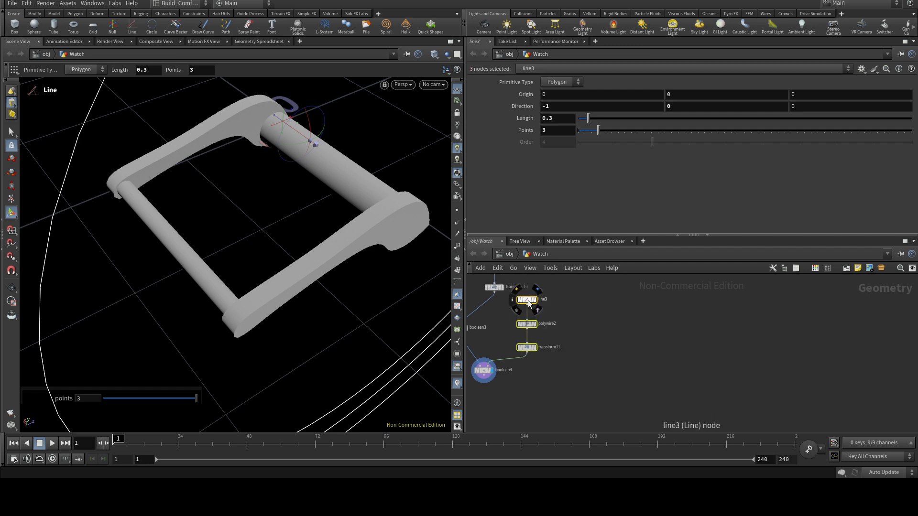
left_click_drag(528, 301, 582, 337, "alt")
scroll(556, 385, "up", 1)
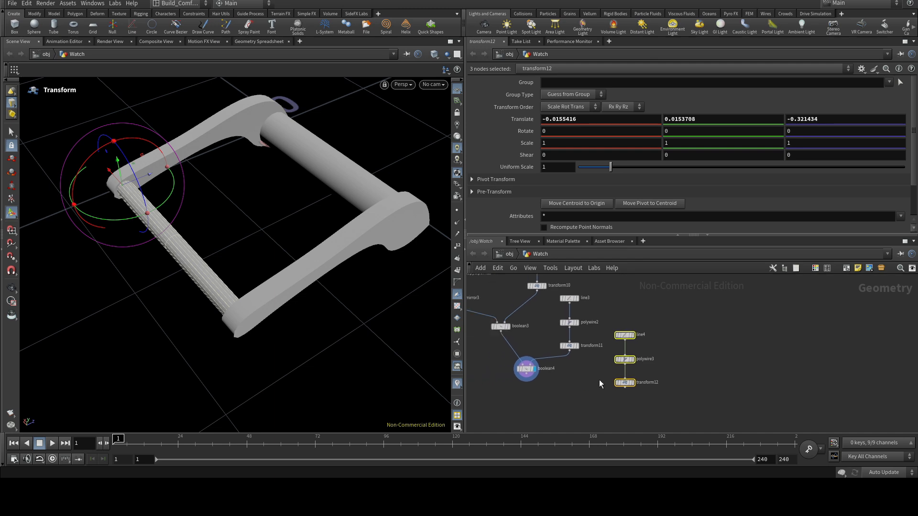
- Add and display a Copy to Points node with the duplicated Transform as source and the thin bar's Transform (transform11) as target
scroll(585, 400, "up", 2)
left_click(577, 400)
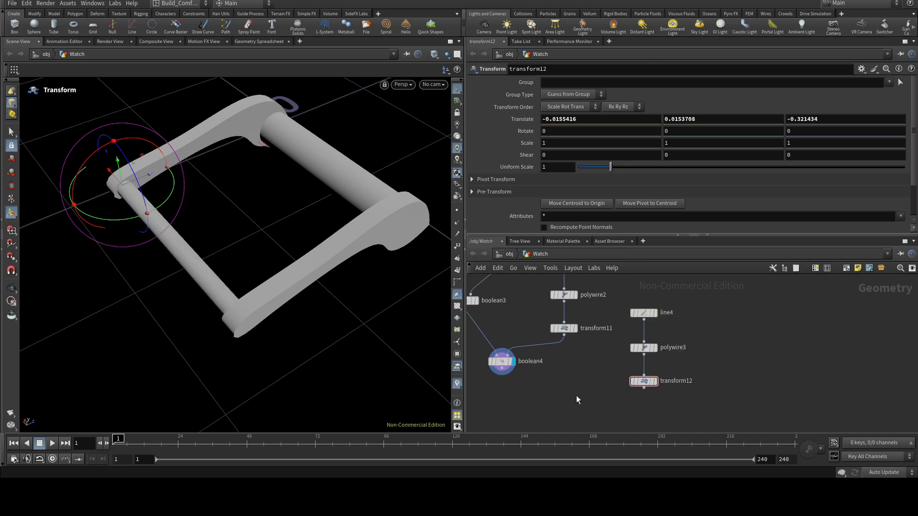
key("Tab")
type("cop")
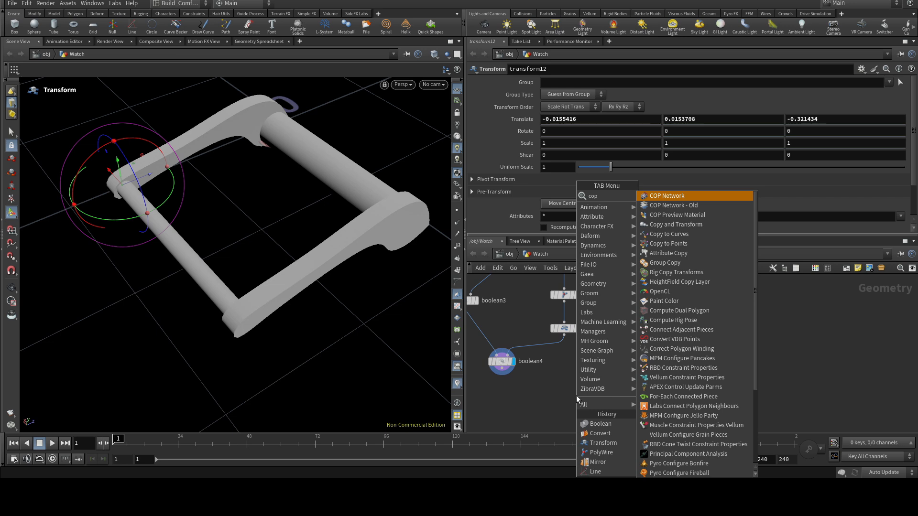
left_click(713, 243)
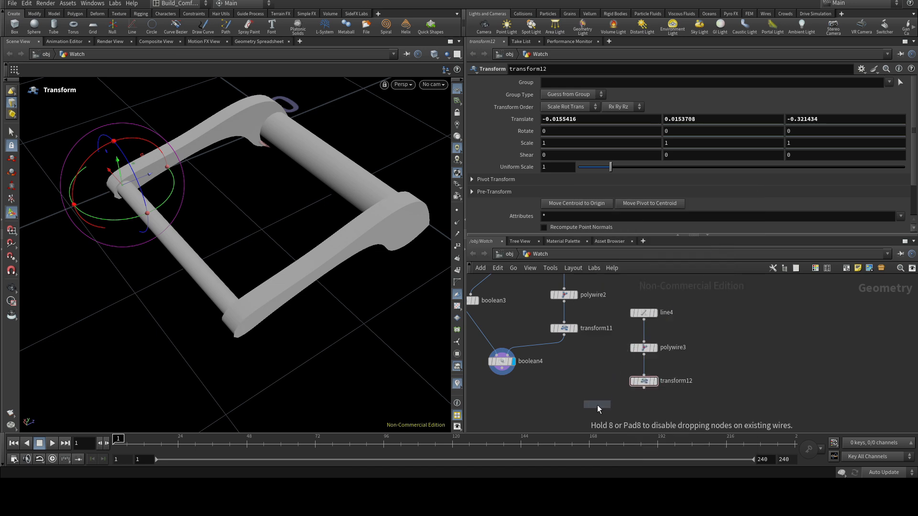
left_click(599, 412)
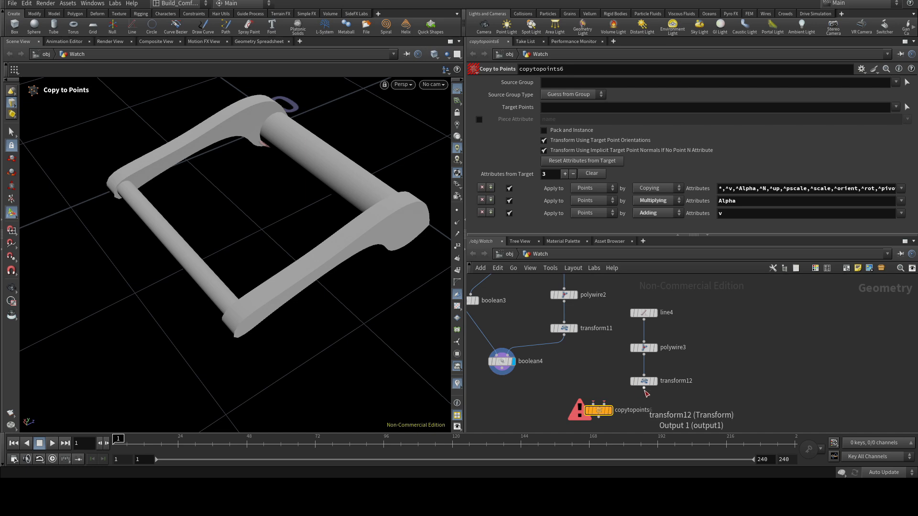
left_click_drag(645, 390, 593, 404)
left_click_drag(565, 335, 604, 404)
left_click(612, 414)
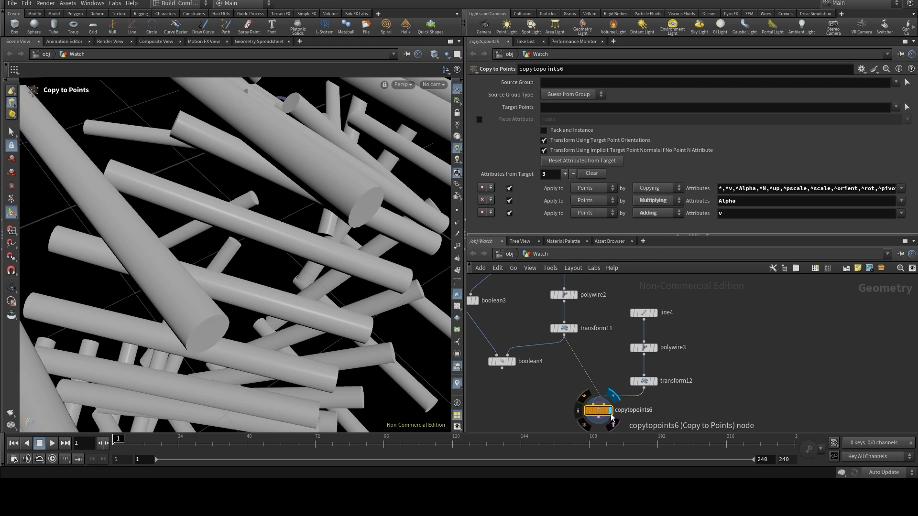
- Display line3 with point numbers and examine which number its middle point has
middle_click_drag(600, 360, 591, 395)
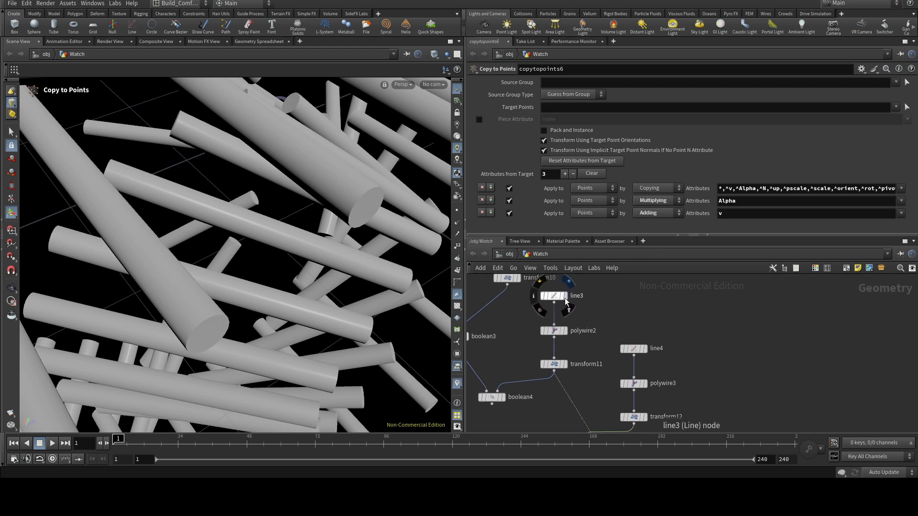
left_click(557, 296)
left_click(565, 296)
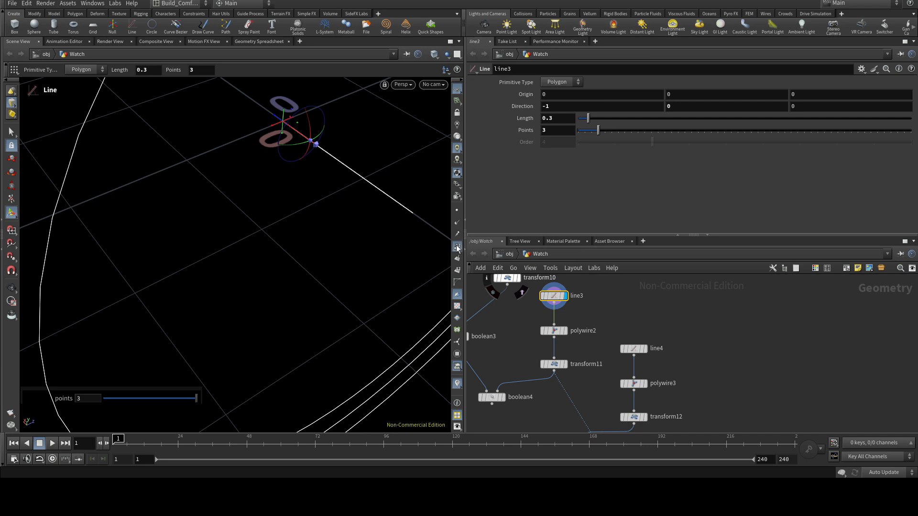
key("Escape")
left_click_drag(302, 250, 330, 209)
key("Return")
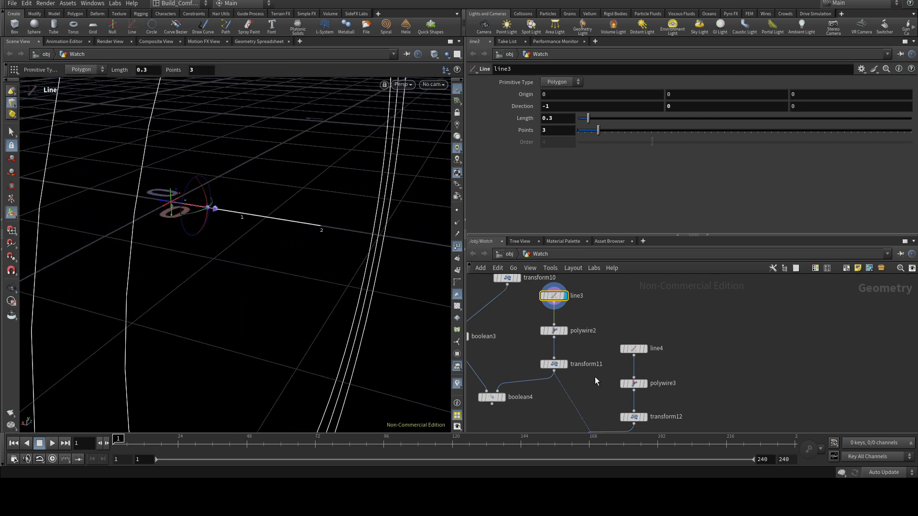
- Set Target Points of the new Copy to Points node to 1
middle_click_drag(586, 370, 566, 268)
left_click(569, 344)
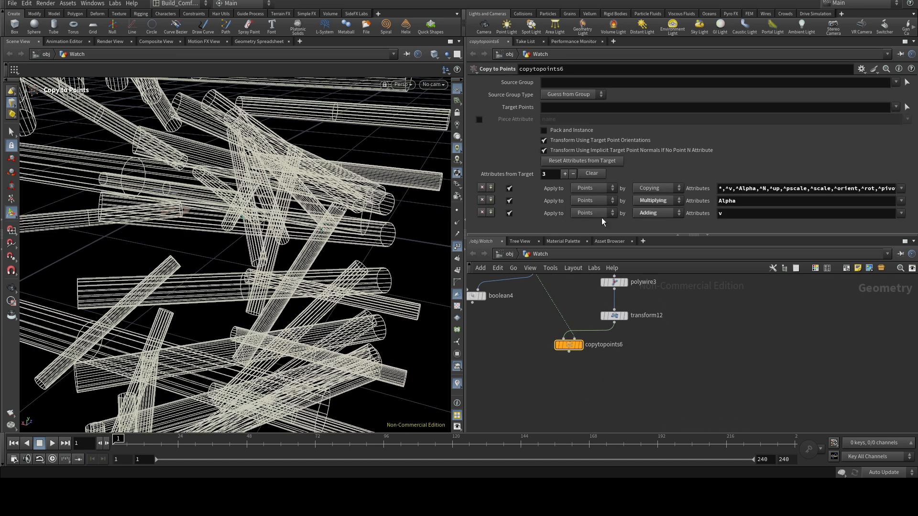
left_click(549, 109)
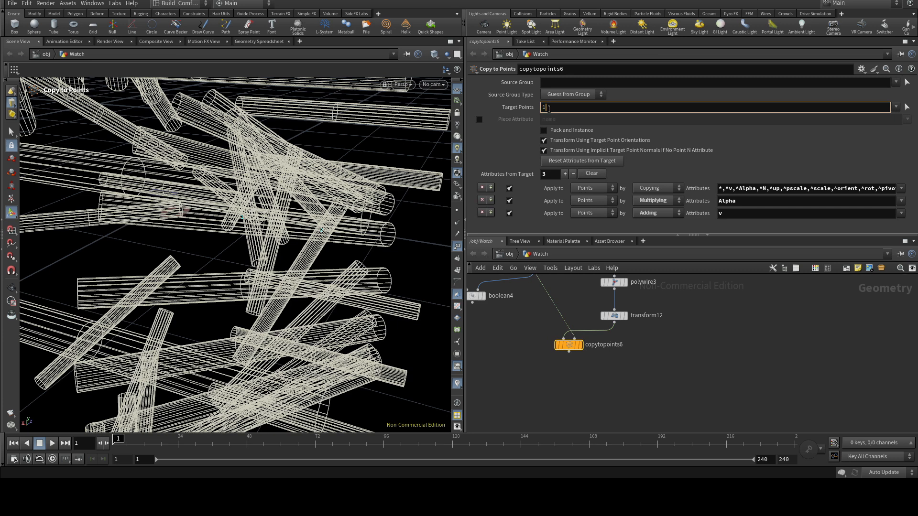
key("Return")
- Set the direction of the duplicated Line (line4) to 0, 1, 0
middle_click_drag(734, 319, 710, 392)
left_click(598, 314)
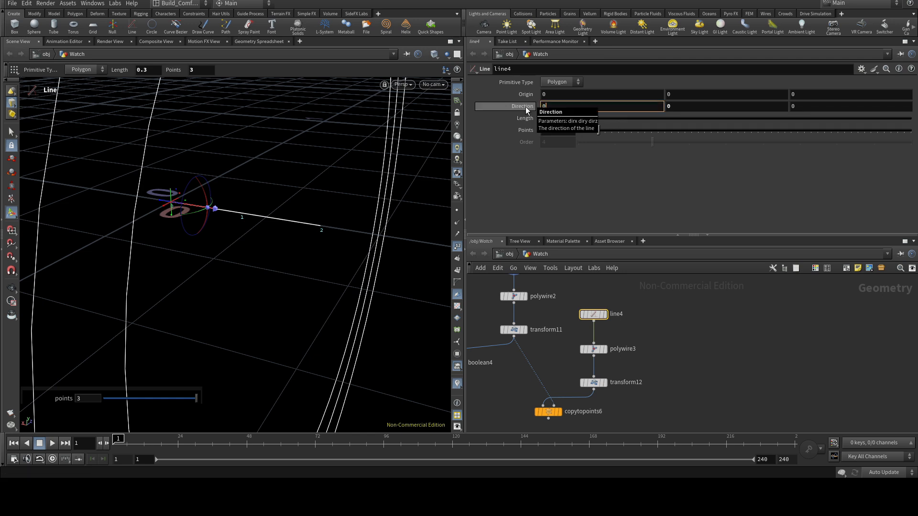
left_click(676, 111)
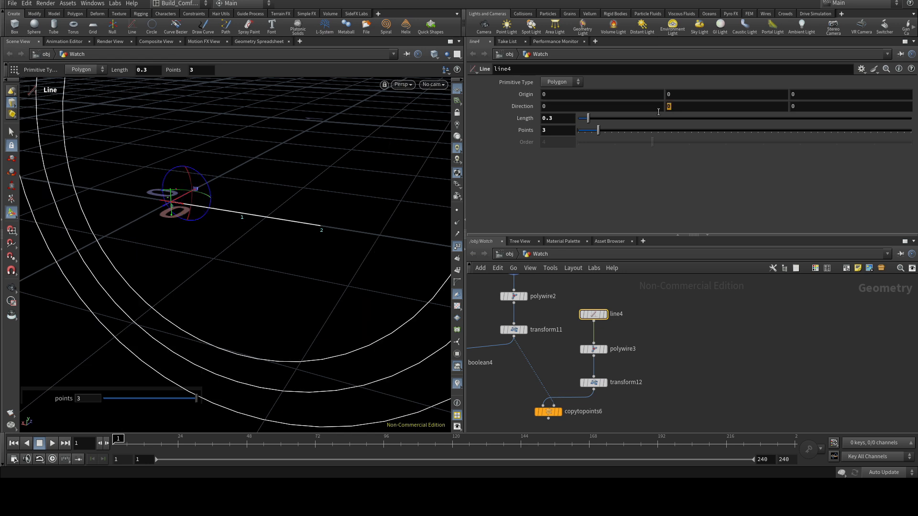
key("Return")
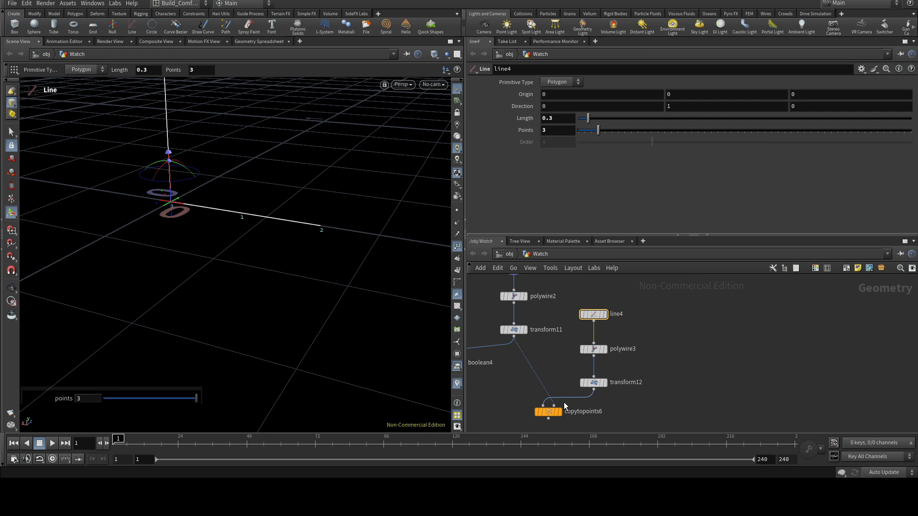
- Display the Copy to Points result without point numbers and delete the duplicated Transform feeding its source input
left_click(550, 411)
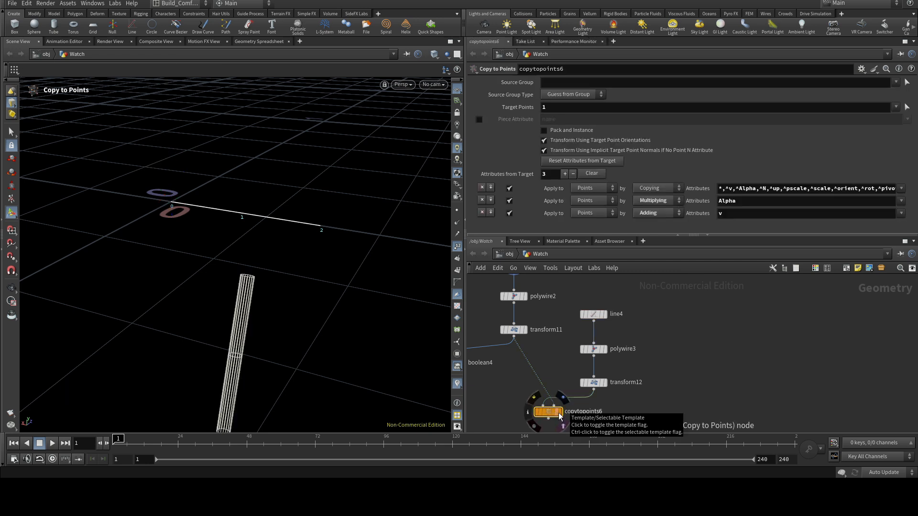
left_click(560, 412)
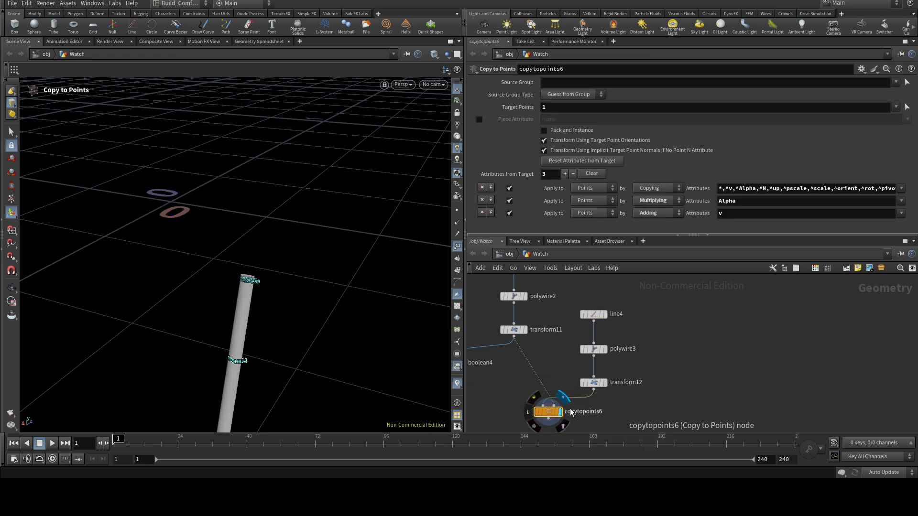
left_click(594, 383)
key("Delete")
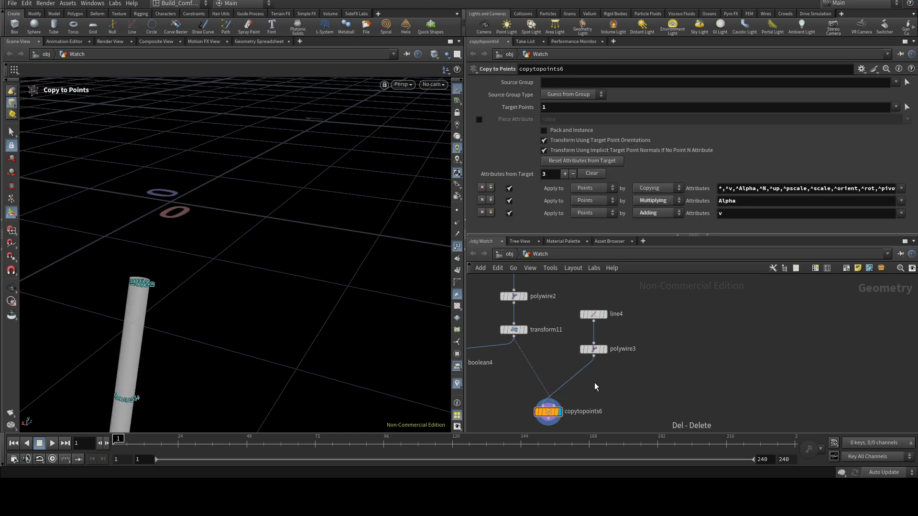
left_click(456, 247)
- Template line3 and connect its output to the target points input of Copy to Points in place of transform11
middle_click_drag(639, 395, 664, 421)
left_click(546, 288)
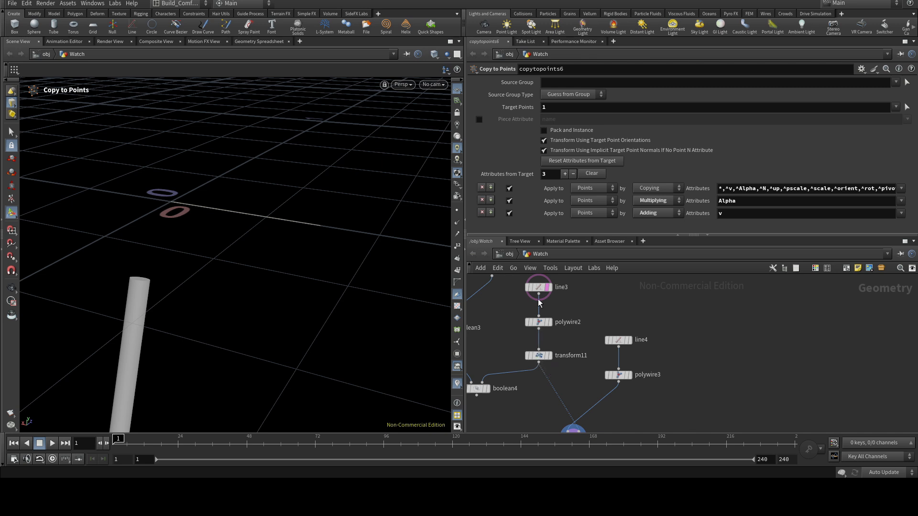
middle_click_drag(579, 382, 592, 368)
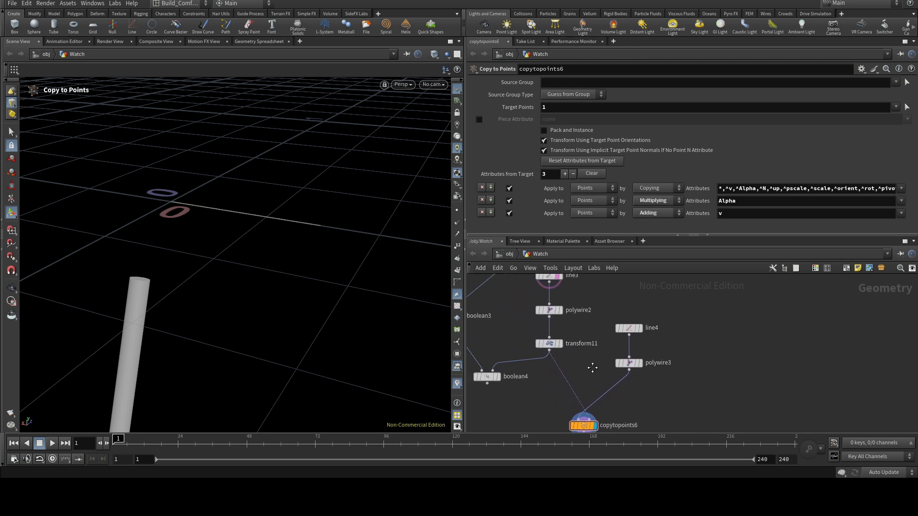
left_click(550, 284)
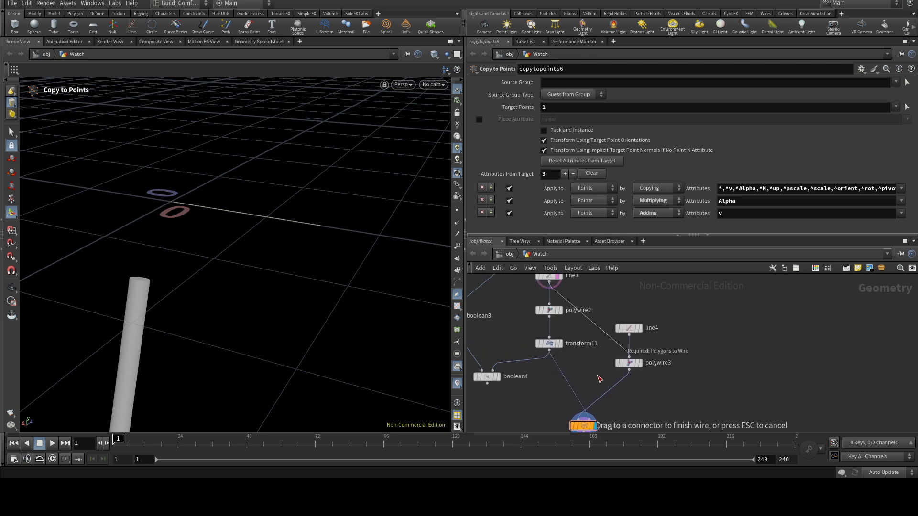
left_click(596, 419)
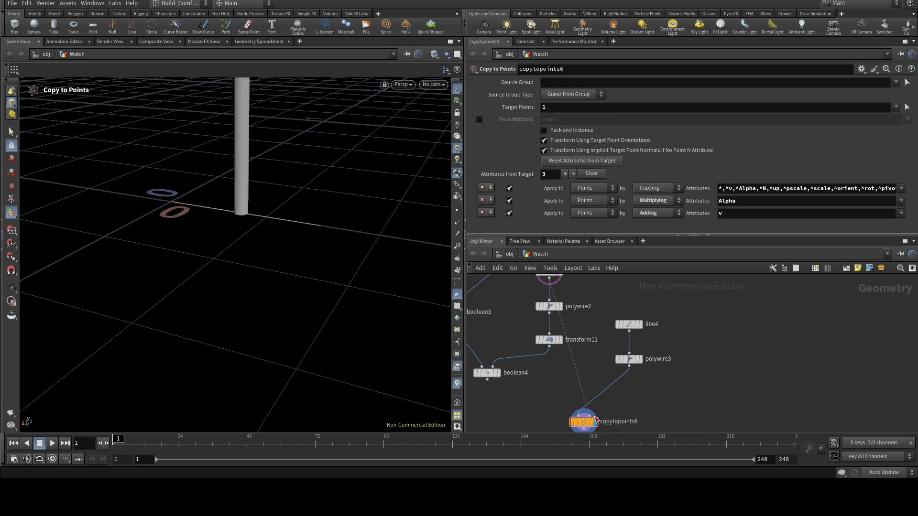
- Set the wire radius of the upright pin's PolyWire (polywire3) to 0.006
key("Escape")
left_click_drag(277, 254, 220, 282)
key("Return")
middle_click_drag(659, 402, 659, 365)
mouse_move(598, 386)
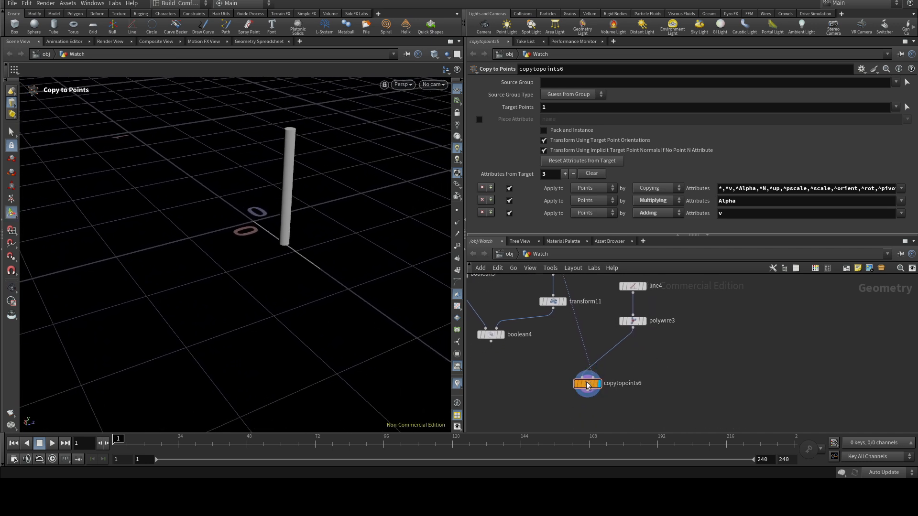
middle_click_drag(676, 363, 664, 381)
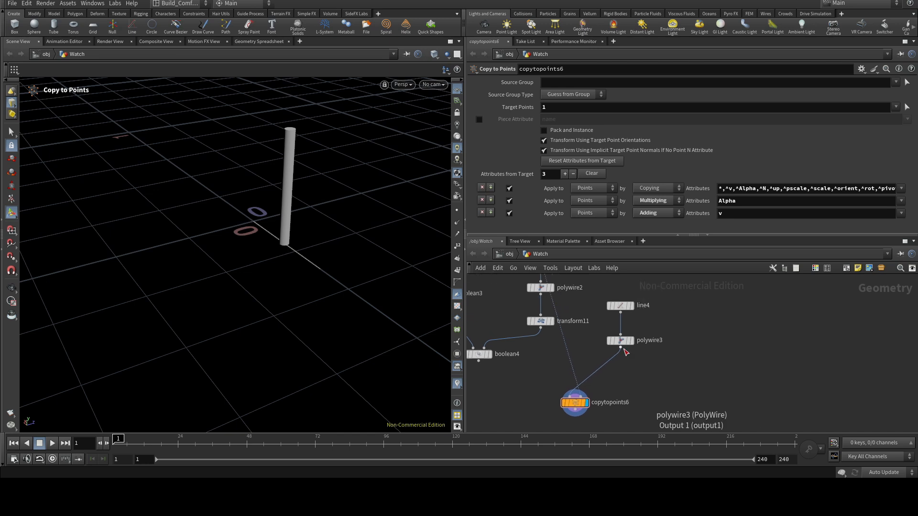
mouse_move(619, 340)
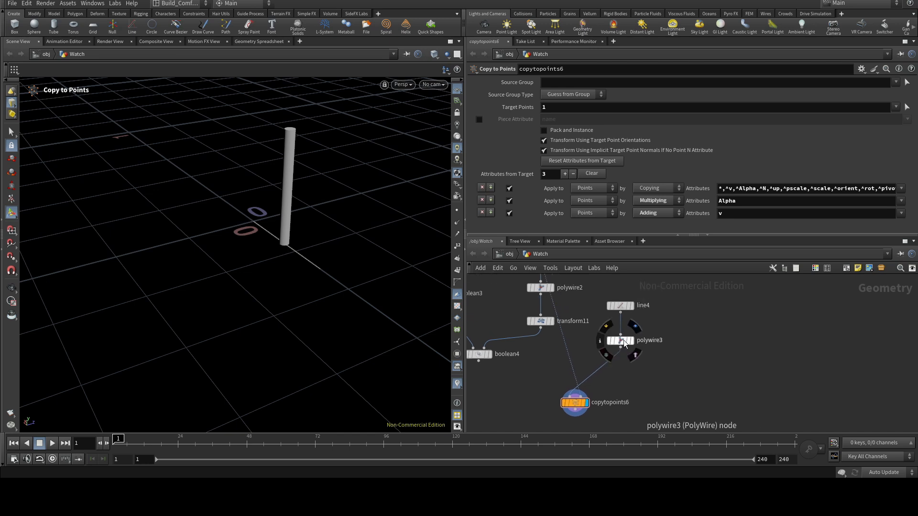
left_click(622, 340)
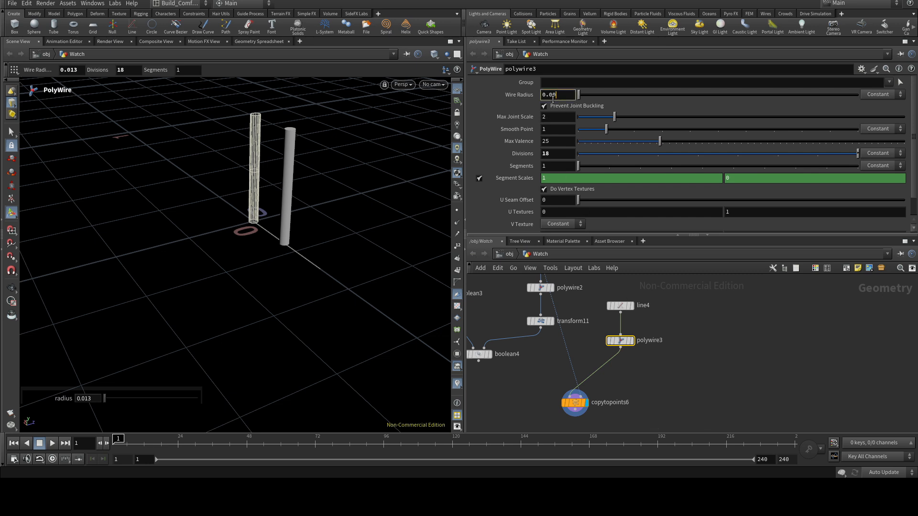
key("Return")
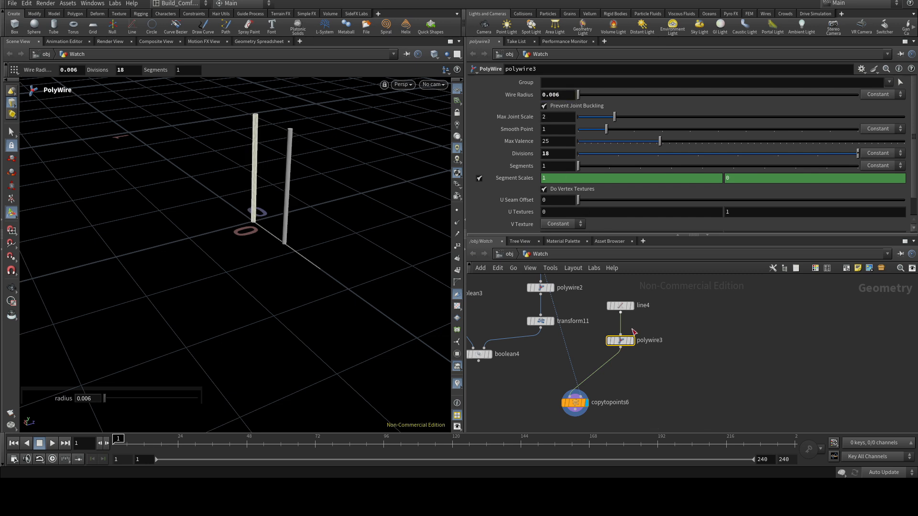
- Add a Boolean node that takes boolean4 and copytopoints6 as its two inputs and display its result
middle_click_drag(664, 369, 724, 338)
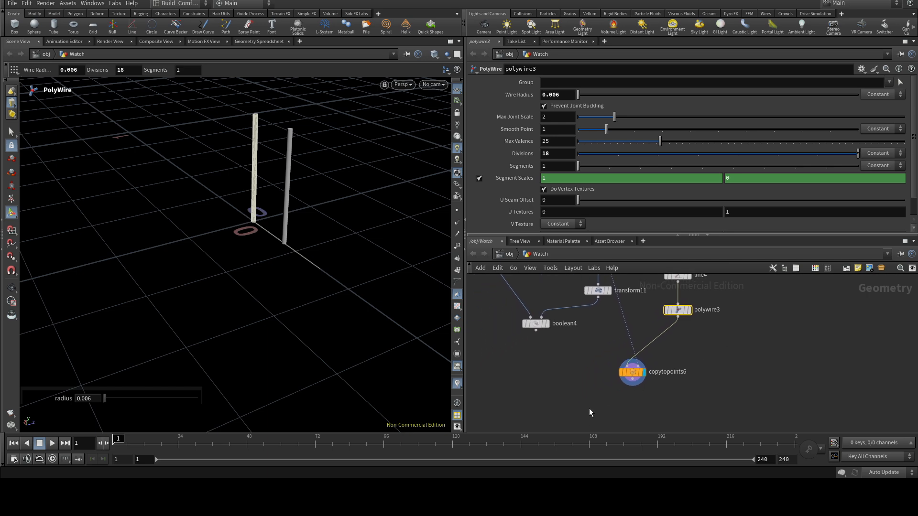
left_click(589, 409)
key("Tab")
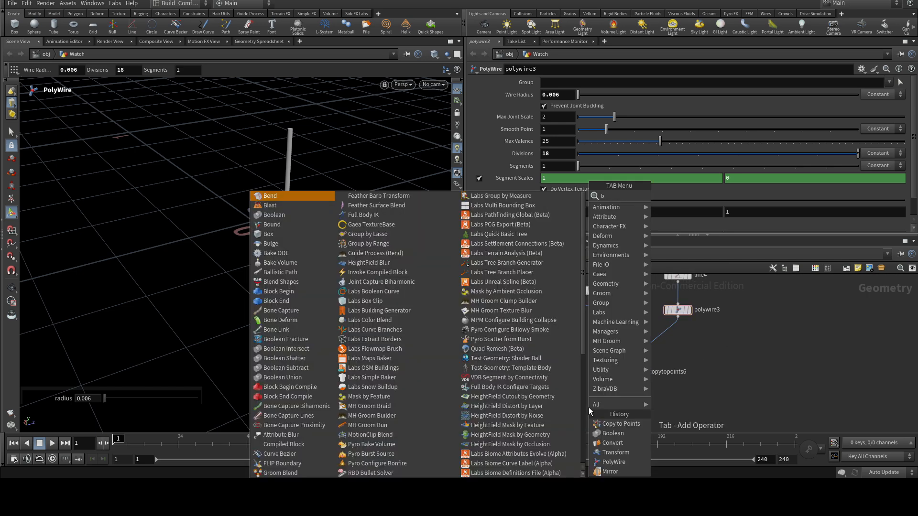
type("bo")
left_click(669, 196)
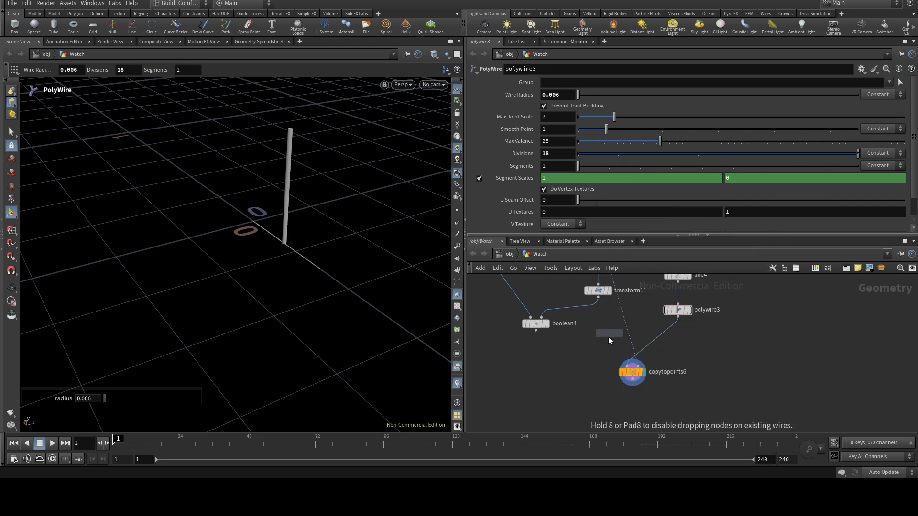
left_click(586, 402)
mouse_move(535, 328)
left_mouse_down()
mouse_move(600, 398)
mouse_move(592, 403)
left_mouse_up()
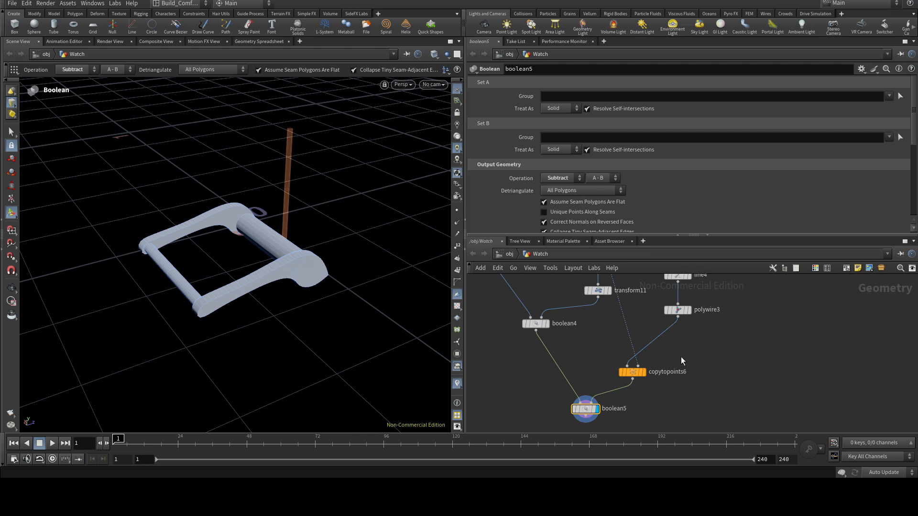
- Set the operation of the new Boolean (boolean5) to Union
scroll(678, 352, "down", 2)
middle_click_drag(678, 352, 629, 354)
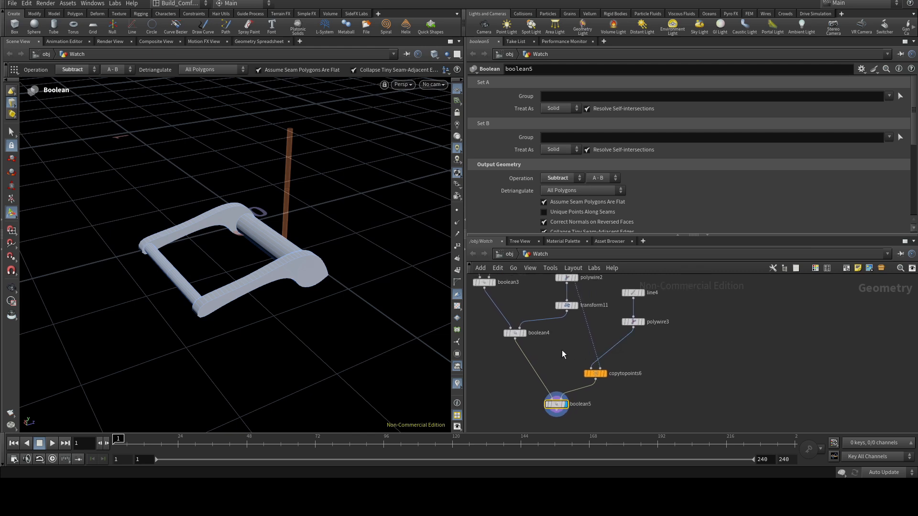
mouse_move(569, 310)
left_click(568, 306)
left_click(556, 404)
scroll(649, 394, "down", 2)
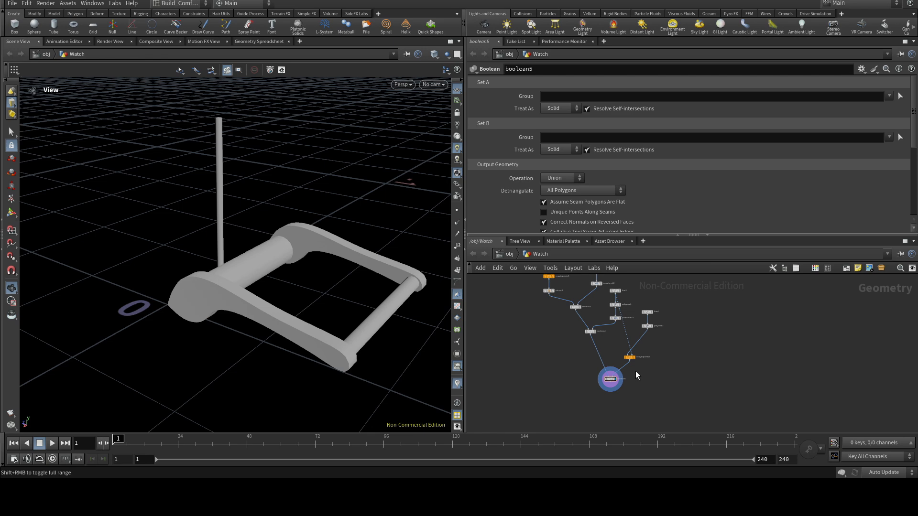
- Insert a Transform node between copytopoints6 and boolean5
scroll(636, 371, "up", 5)
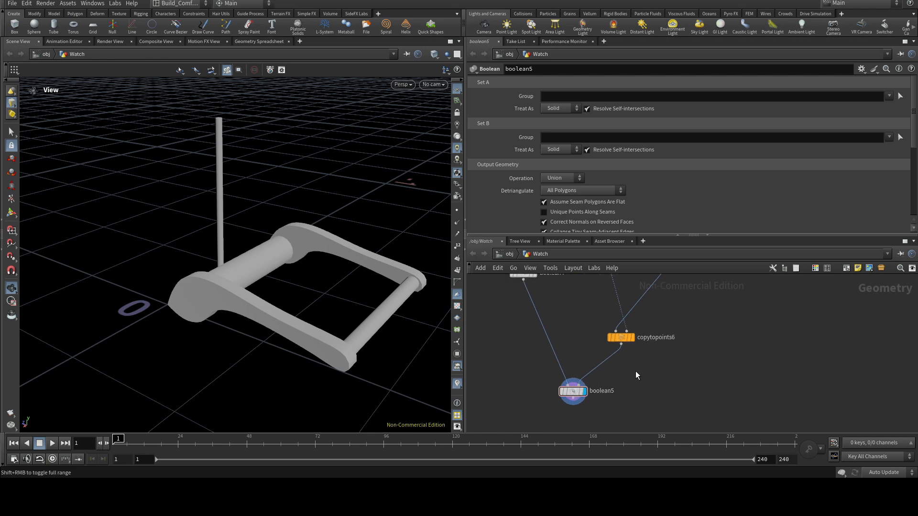
key("Tab")
type("tr")
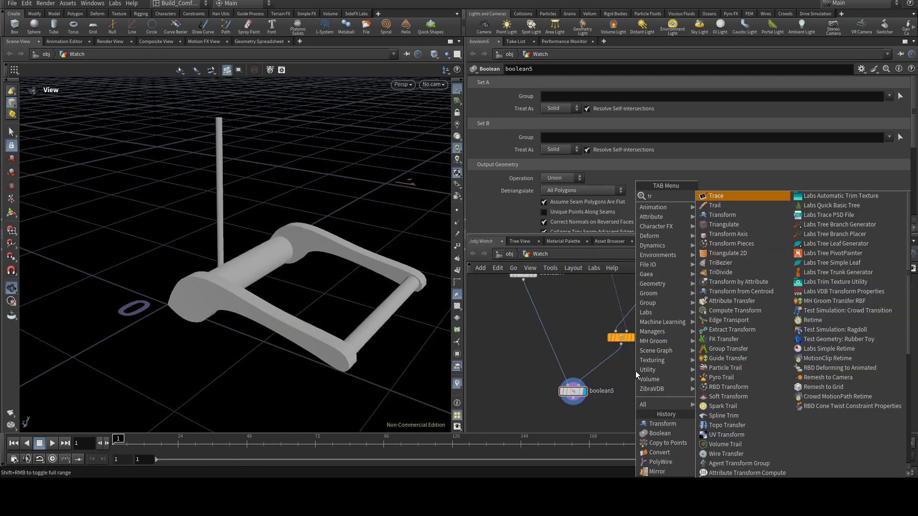
left_click(714, 216)
left_click(611, 367)
left_click_drag(606, 365, 621, 366)
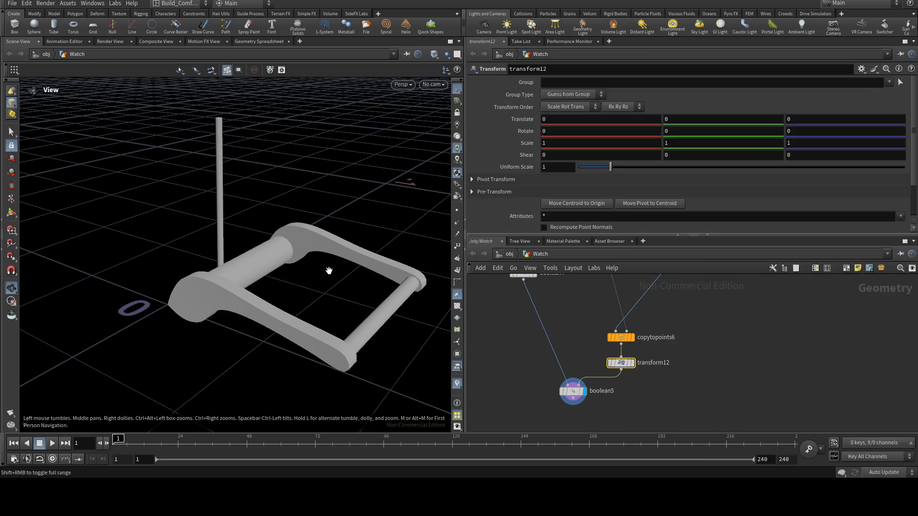
- Detach the transform handle of transform12, place its pivot at the pin's lower end and reattach it
key("Return")
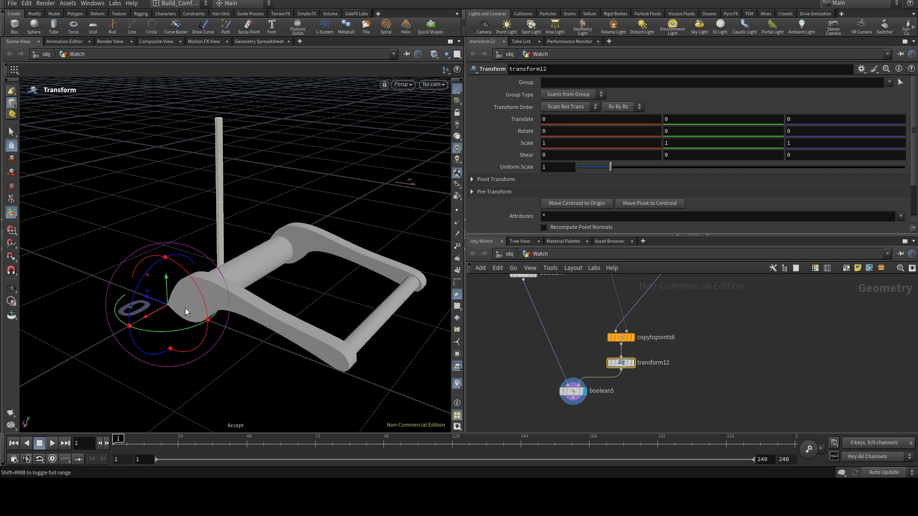
key("Insert")
key("Insert")
key("Escape")
left_click_drag(161, 317, 329, 369)
key("Return")
key("Insert")
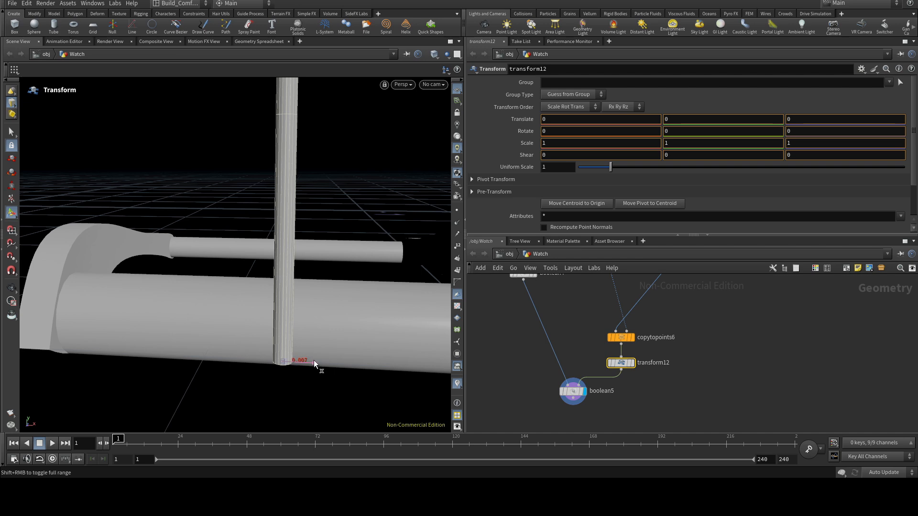
key("Insert")
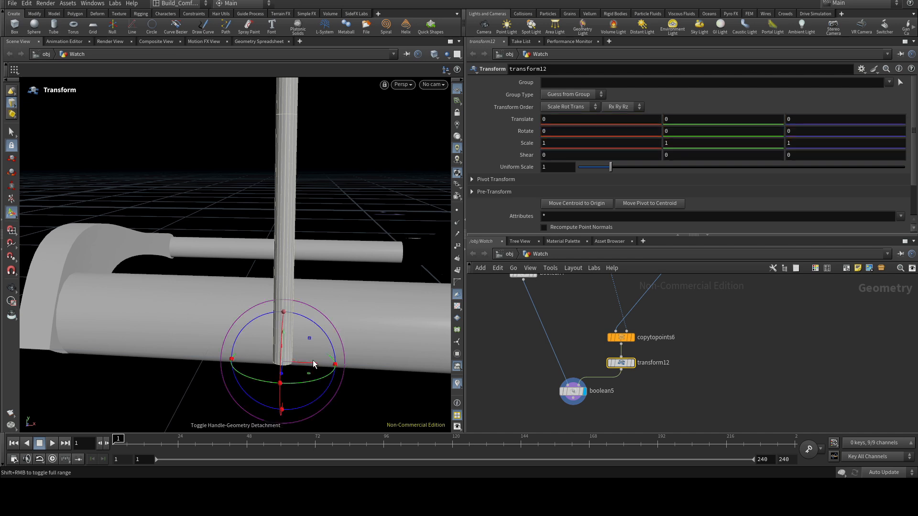
- Move the pin along Z onto the buckle's thin bar, with a translation of about -0.322
key("Escape")
mouse_move(352, 350)
left_mouse_down()
mouse_move(292, 354)
mouse_move(327, 339)
mouse_move(357, 344)
mouse_move(346, 341)
mouse_move(344, 307)
mouse_move(335, 345)
left_mouse_up()
scroll(330, 339, "up", 6)
scroll(344, 307, "down", 8)
middle_click_drag(361, 345, 313, 307)
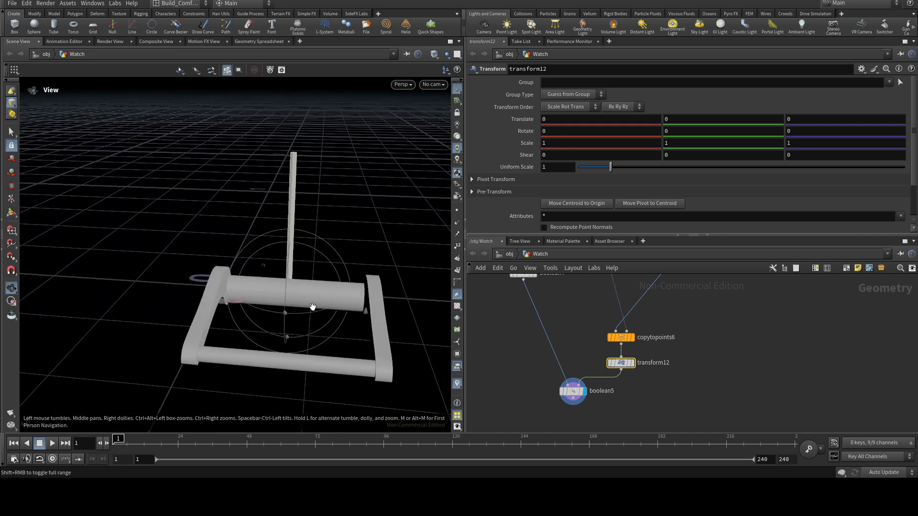
left_click_drag(328, 305, 274, 351)
key("r")
right_click_drag(274, 352, 353, 373)
left_click_drag(330, 381, 518, 362)
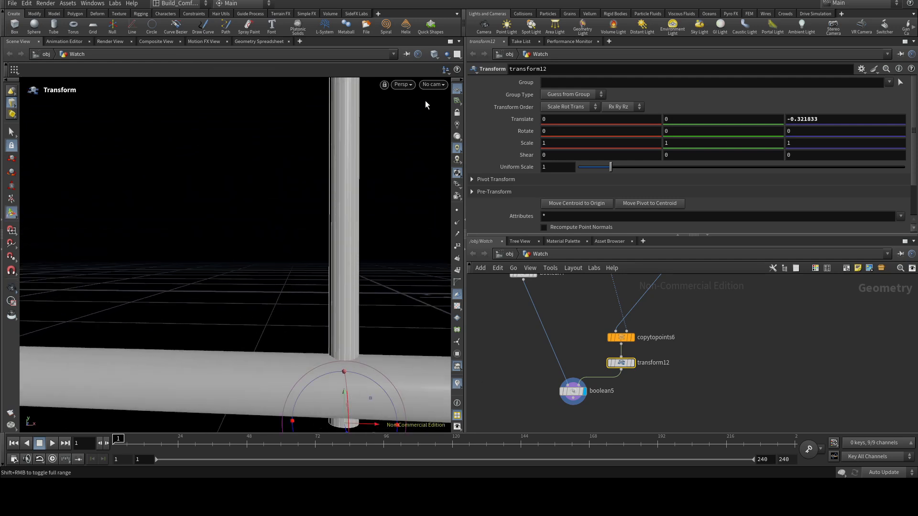
- Show wireframe edges on the shaded model and shift the pin along X to about -0.0156
left_click(432, 59)
left_click(455, 170)
left_click_drag(369, 425, 334, 418)
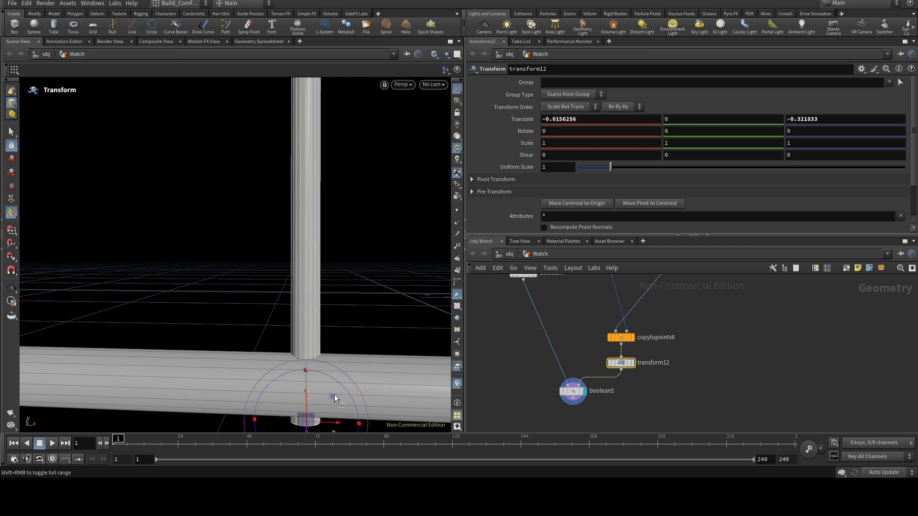
- Rotate the pin about X to about 74.3 degrees so it lies towards the thick bar
key("Escape")
scroll(342, 354, "down", 5)
left_click_drag(344, 337, 253, 362)
key("Return")
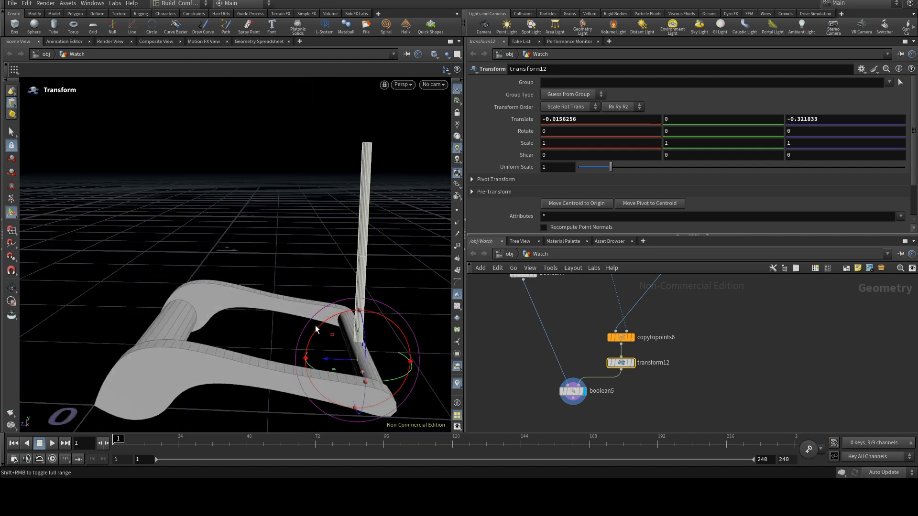
left_click_drag(317, 328, 139, 484)
key("Escape")
scroll(184, 330, "up", 4)
left_click_drag(163, 294, 256, 305)
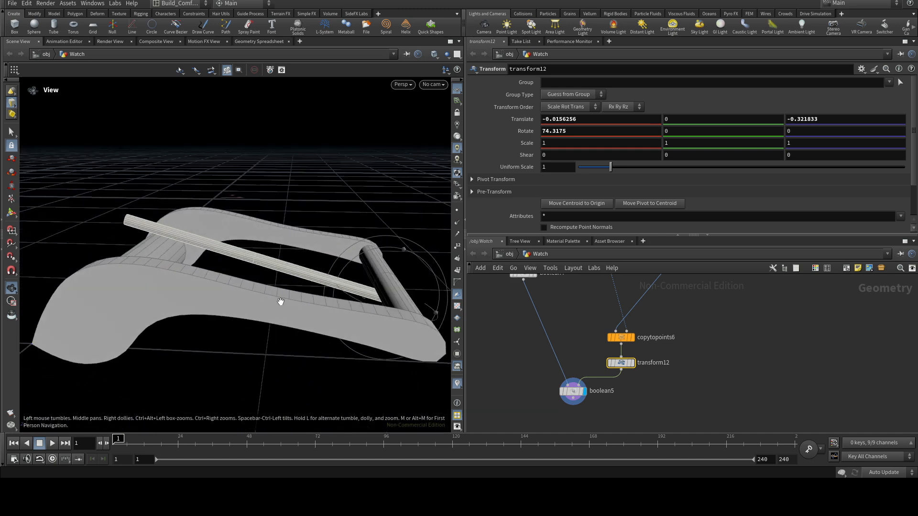
- Increase the pin's X rotation to about 77.2 degrees and undo the handle change made after it
key("Return")
left_click_drag(349, 266, 341, 275)
key("Escape")
left_click_drag(126, 265, 217, 263)
key("Return")
key("ctrl+z")
key("Escape")
- Rotate the pin to about 79.4 degrees about X and shift it to about 0.02 in Y and -0.326 in Z
left_click_drag(158, 286, 246, 267)
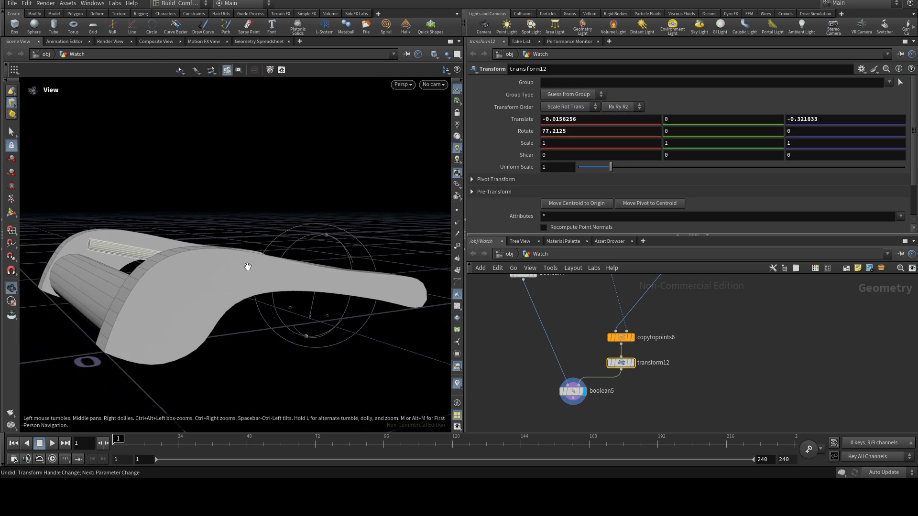
key("Return")
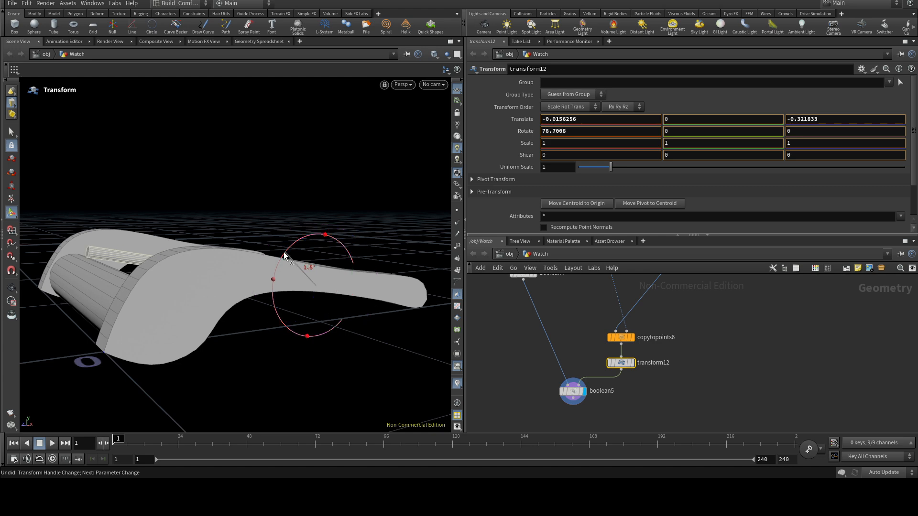
left_click_drag(284, 253, 302, 244)
key("Escape")
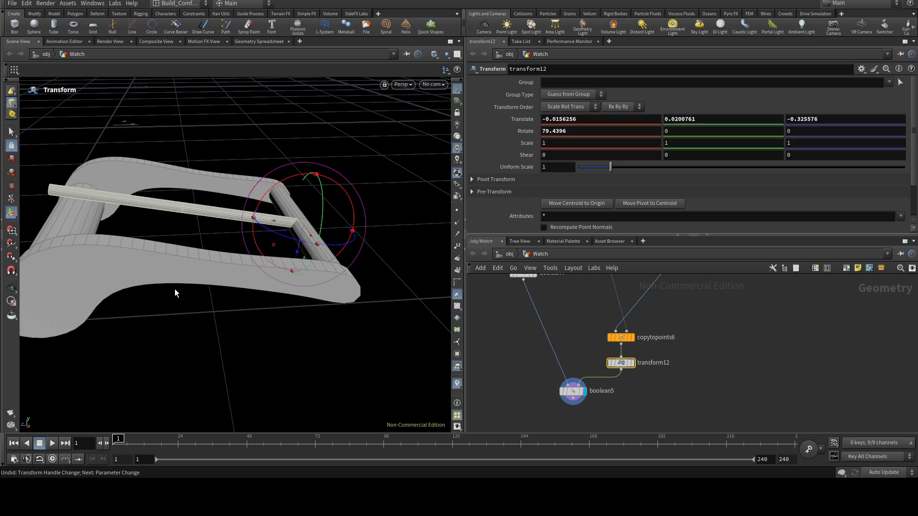
left_click_drag(164, 282, 144, 274, "alt")
middle_click_drag(143, 274, 317, 271, "alt")
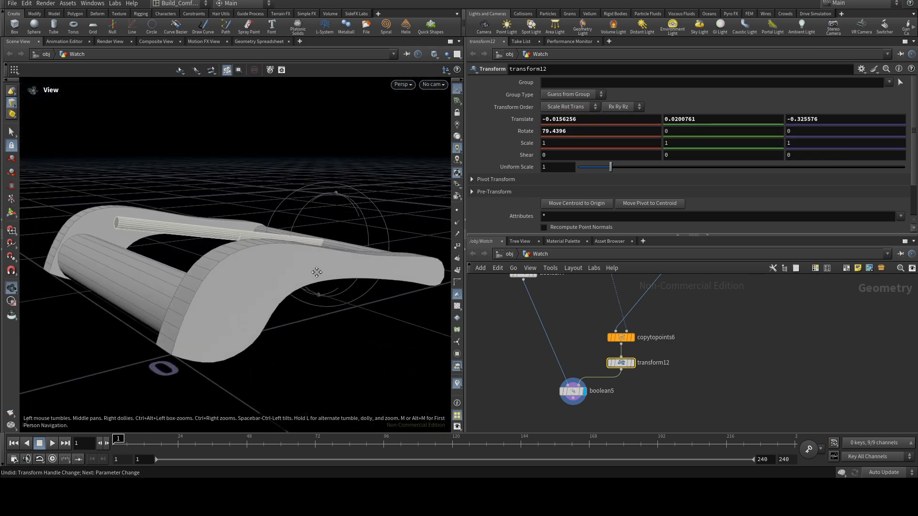
left_click_drag(318, 271, 343, 268, "alt")
left_click_drag(324, 219, 321, 223)
- Add a Null node connected to the output of boolean5
middle_click_drag(509, 379, 535, 316)
left_click_drag(587, 339, 589, 366)
key("Tab")
type("nu")
left_click(685, 197)
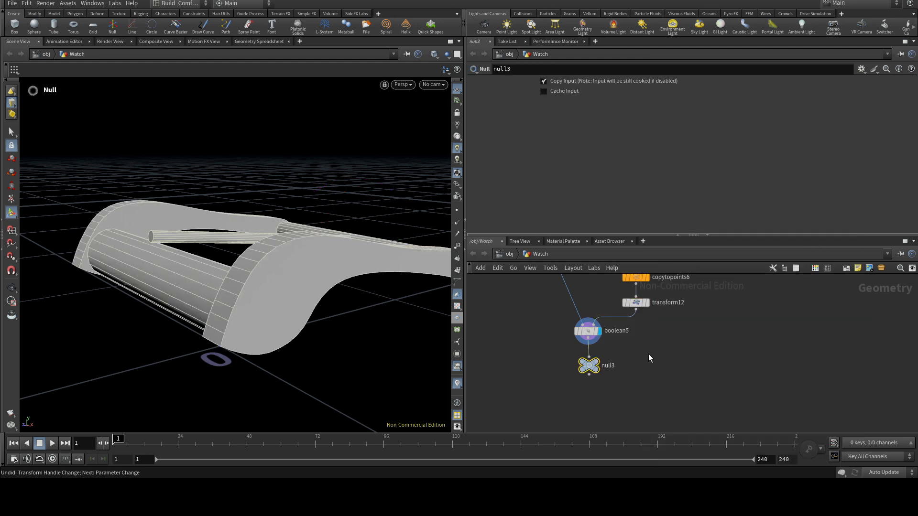
- Give the Null node a circular shape, place it below boolean5 and display it
key("z")
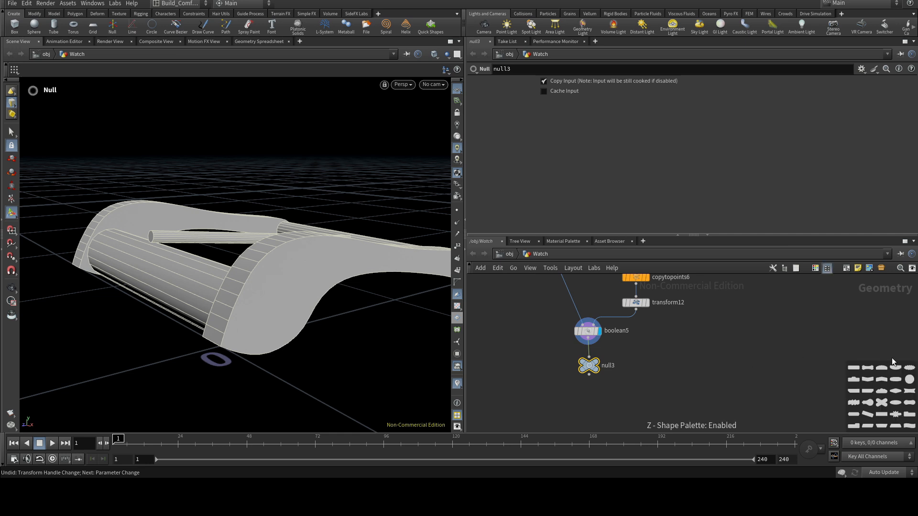
left_click_drag(910, 380, 589, 366)
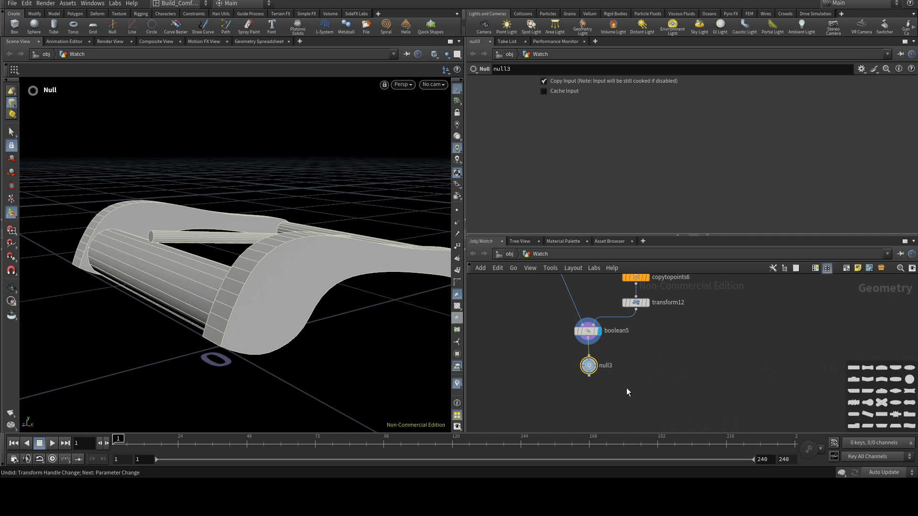
left_click(601, 353)
left_click_drag(591, 368, 590, 375)
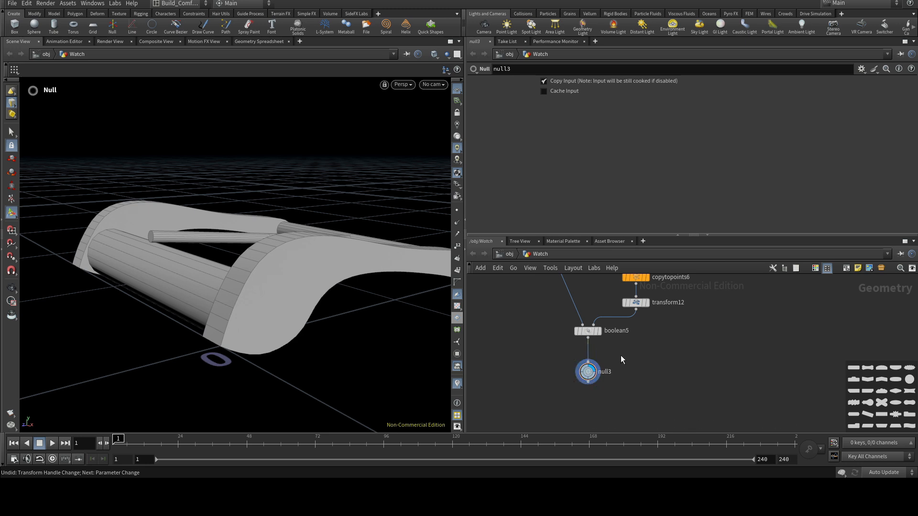
- Add an Object Merge node beside the circular Null
key("Tab")
type("ou")
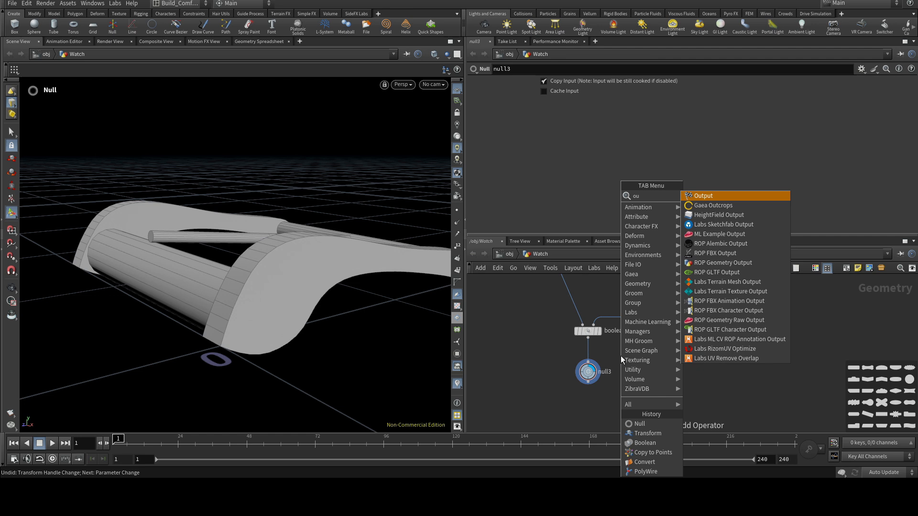
key("BackSpace")
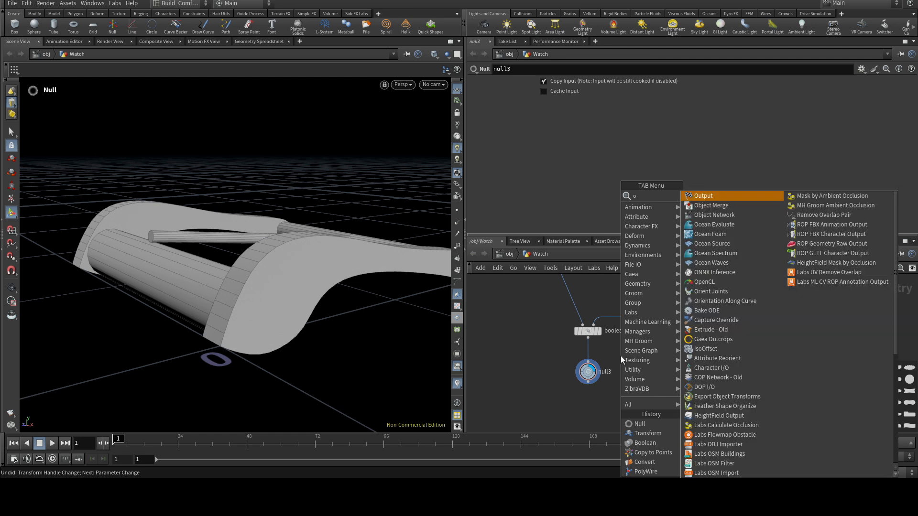
left_click(737, 206)
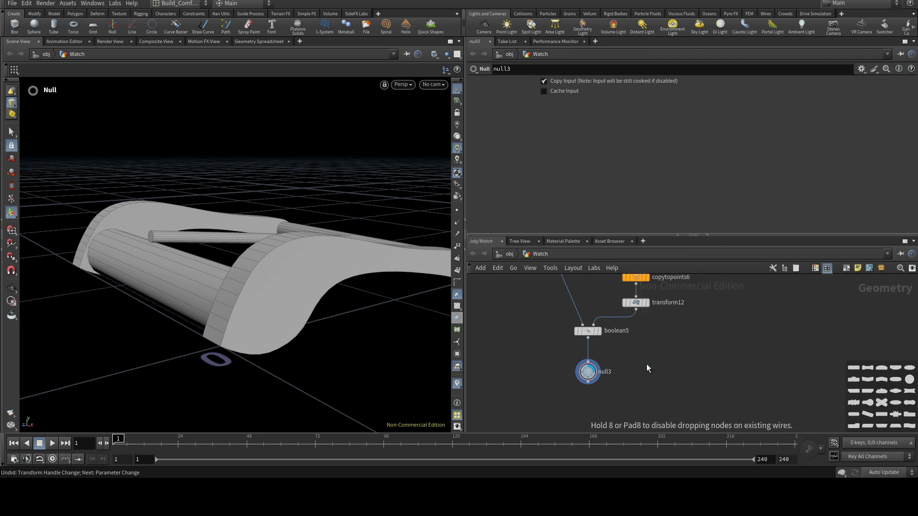
left_click(646, 364)
- Rename the Null as OUT_B and reference it as Object 1 in the Object Merge
double_click(605, 372)
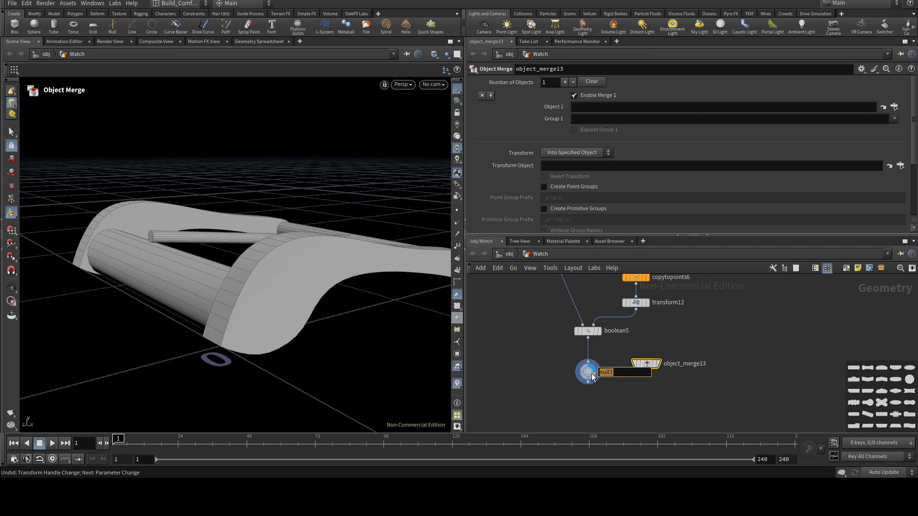
type("OUT_B")
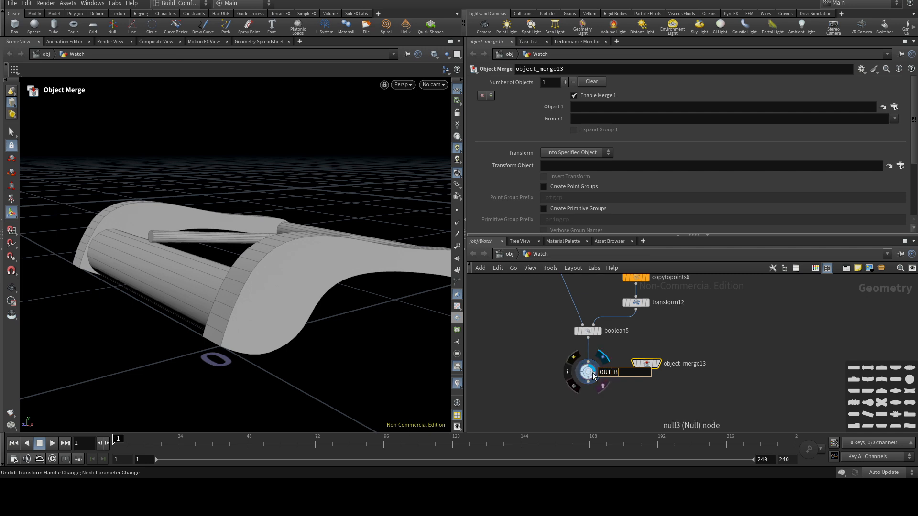
key("Return")
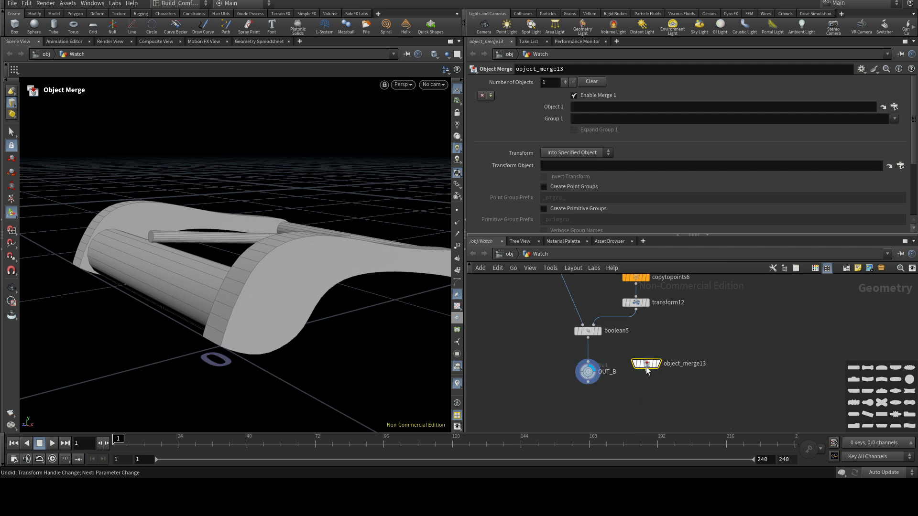
mouse_move(586, 374)
left_click_drag(587, 374, 593, 106)
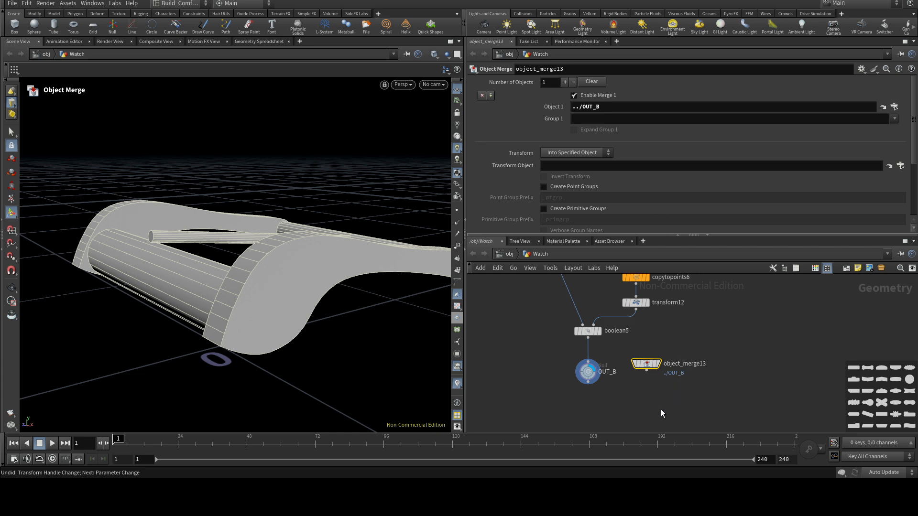
- Color the Object Merge node that references OUT_B green
scroll(650, 402, "down", 5)
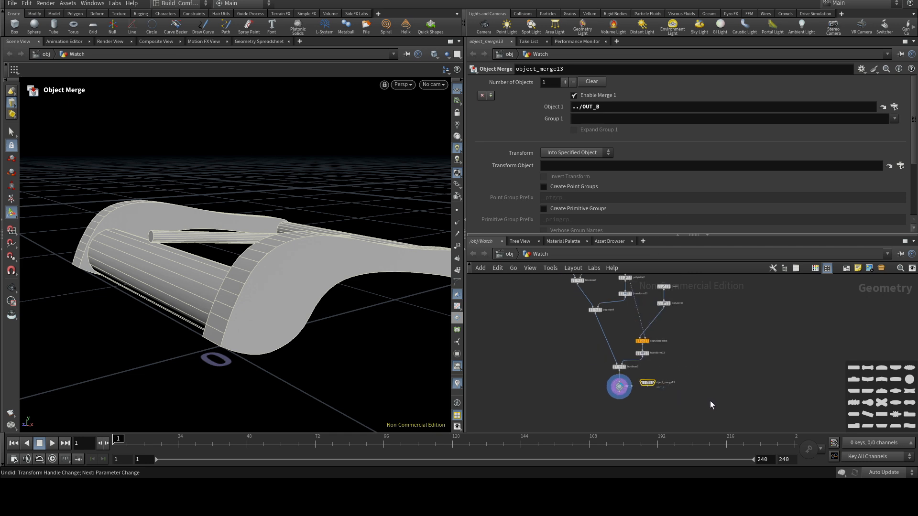
key("c")
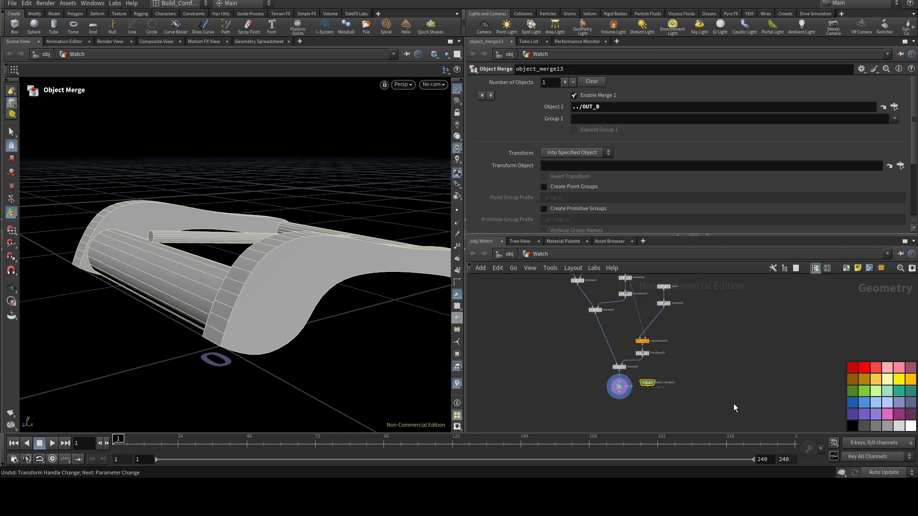
key("c")
- Move the green OUT_B Object Merge node close to the merge1 node and its other Object Merge inputs
left_click_drag(648, 387, 792, 345)
scroll(792, 352, "down", 3)
middle_click_drag(793, 352, 628, 430)
scroll(631, 409, "up", 3)
left_click_drag(630, 379, 611, 283)
middle_click_drag(577, 316, 600, 434)
scroll(599, 378, "up", 3)
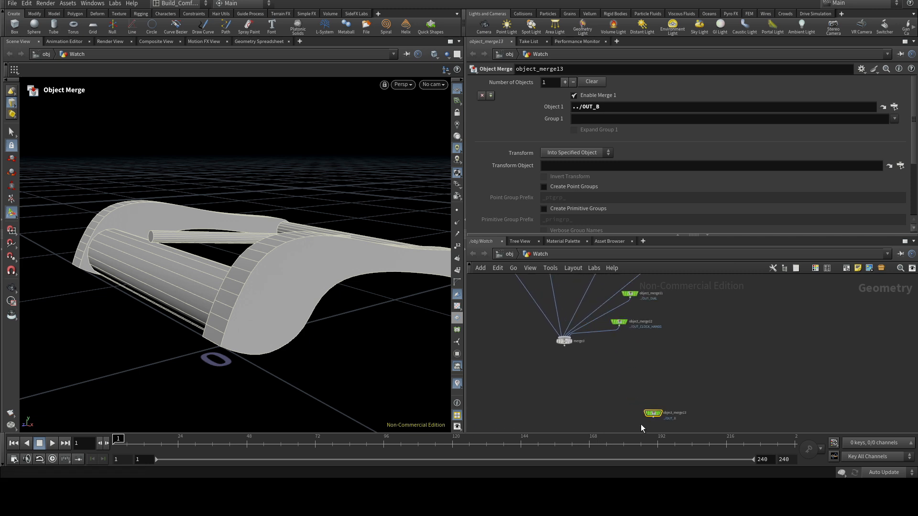
- Move the final merge node lower and place the OUT_B Object Merge node just below transform6 and transform7
left_click_drag(656, 412, 565, 396)
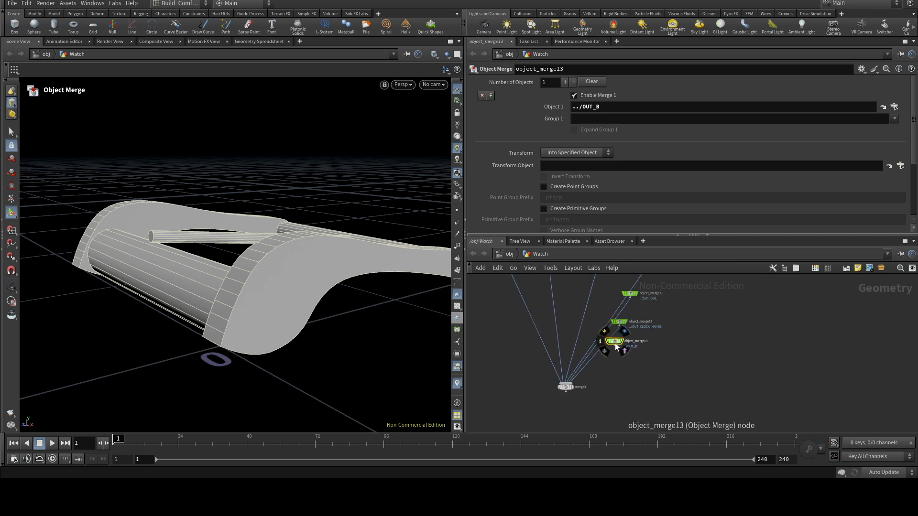
left_click_drag(616, 341, 510, 330)
middle_click_drag(538, 301, 557, 370)
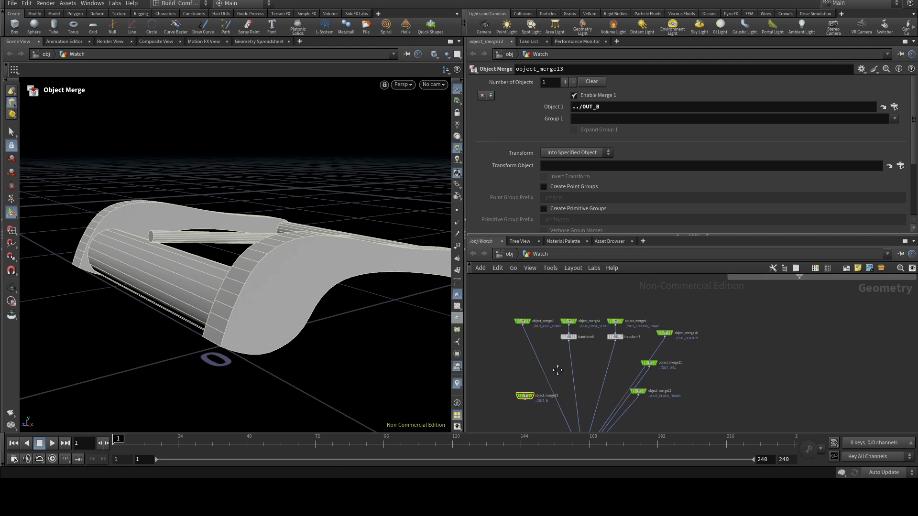
scroll(593, 352, "up", 2)
left_click_drag(501, 420, 603, 355)
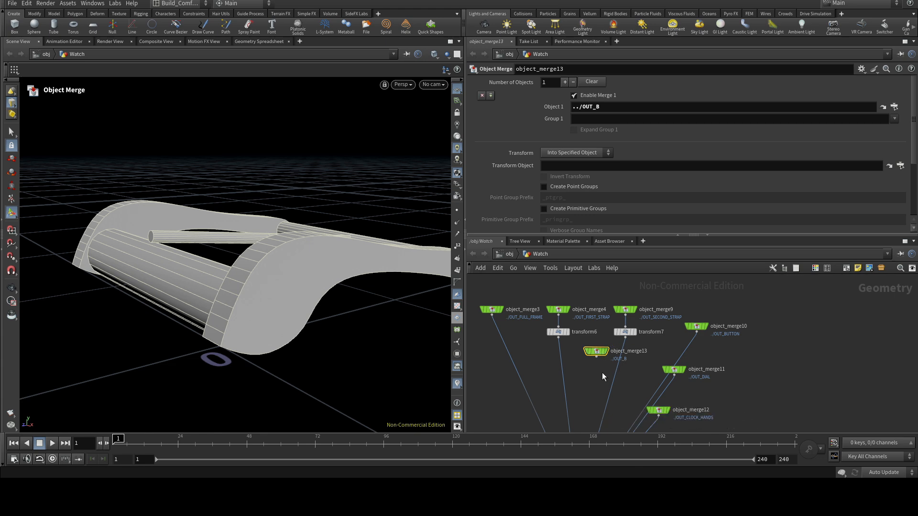
- Insert a Merge node after transform7, wire object_merge13 into it, and put object_merge13 first in its input order
key("Tab")
type("mer")
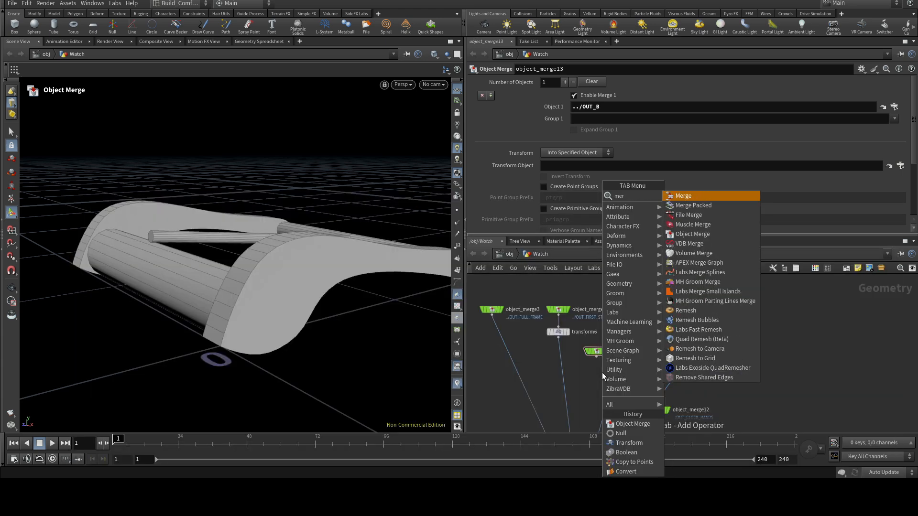
left_click(696, 197)
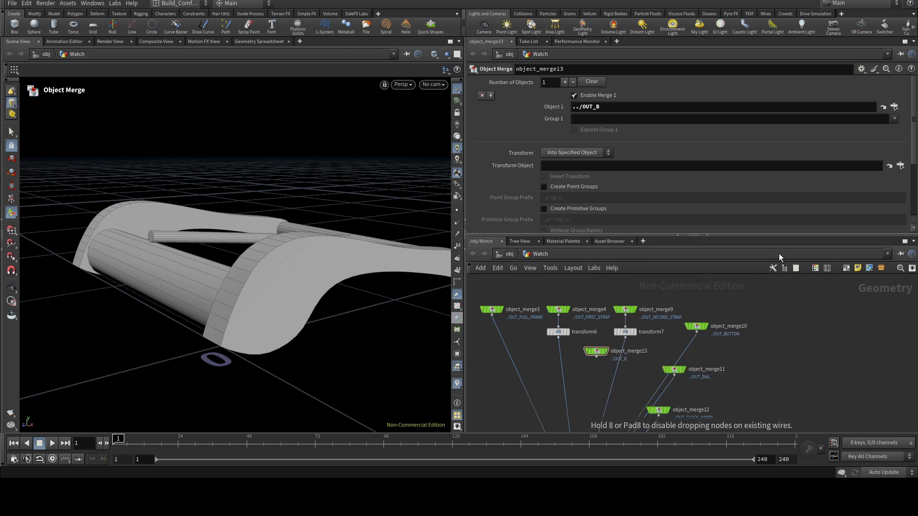
left_click(615, 374)
left_click_drag(596, 356, 614, 373)
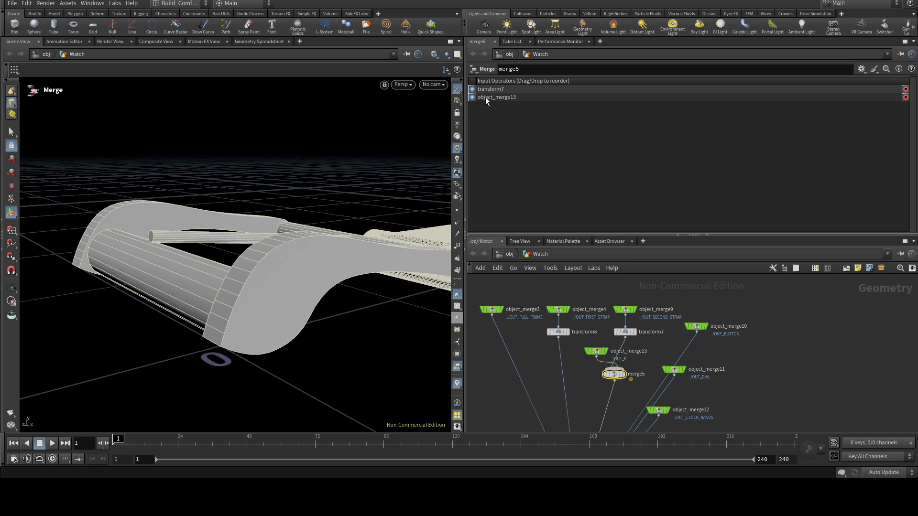
left_click_drag(476, 102, 478, 88)
key("Escape")
- Move the OUT_B Null farther below boolean5 and insert a Match Size node between them
left_click_drag(372, 240, 307, 218)
right_click_drag(307, 219, 315, 245)
scroll(706, 401, "down", 5)
middle_click_drag(800, 401, 885, 149)
scroll(665, 345, "up", 4)
middle_click_drag(683, 389, 702, 319)
left_click_drag(619, 347, 618, 376)
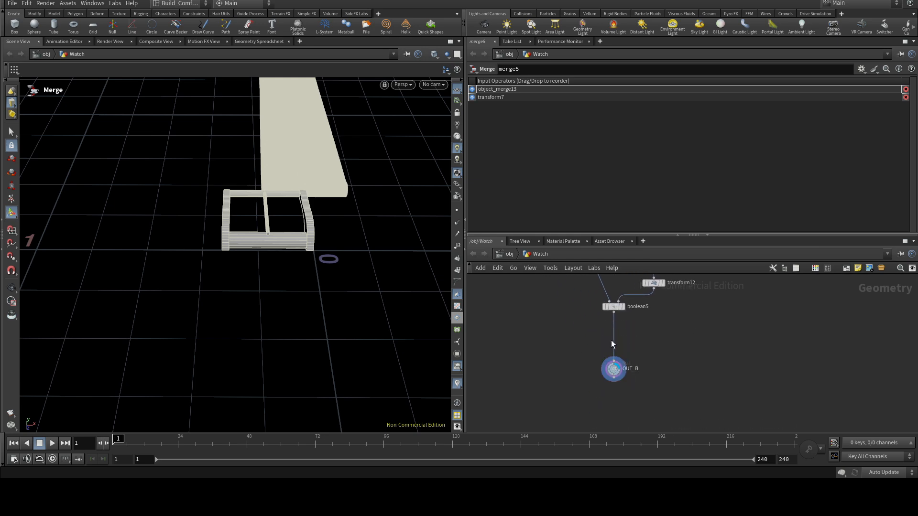
left_click(626, 366)
middle_click_drag(558, 341, 571, 379)
scroll(571, 379, "up", 1)
key("Tab")
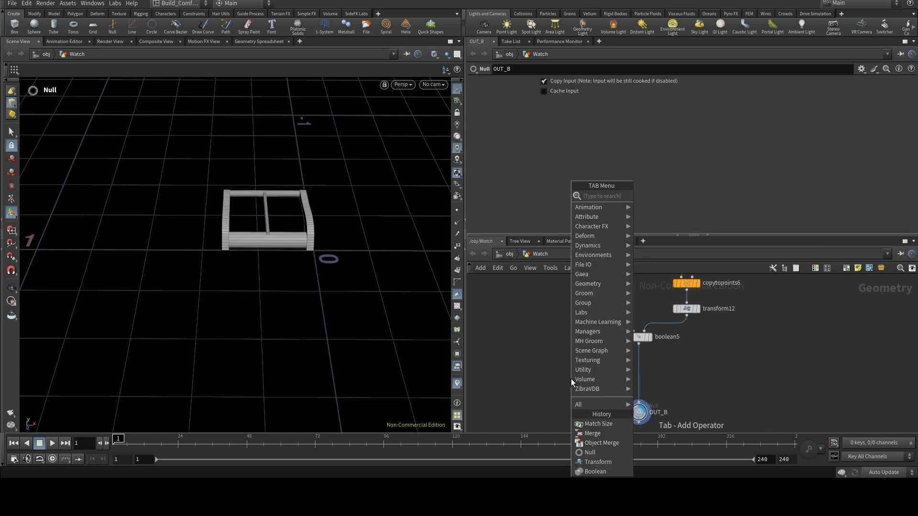
type("mat")
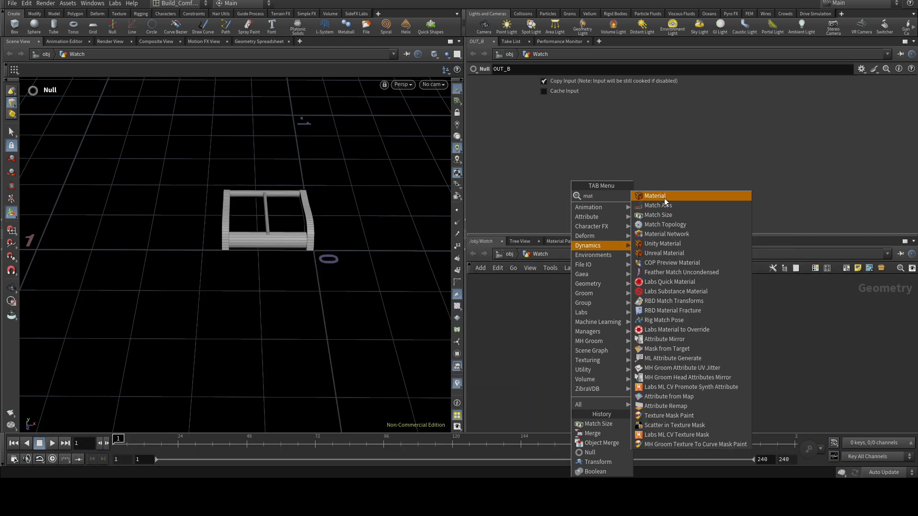
left_click(659, 214)
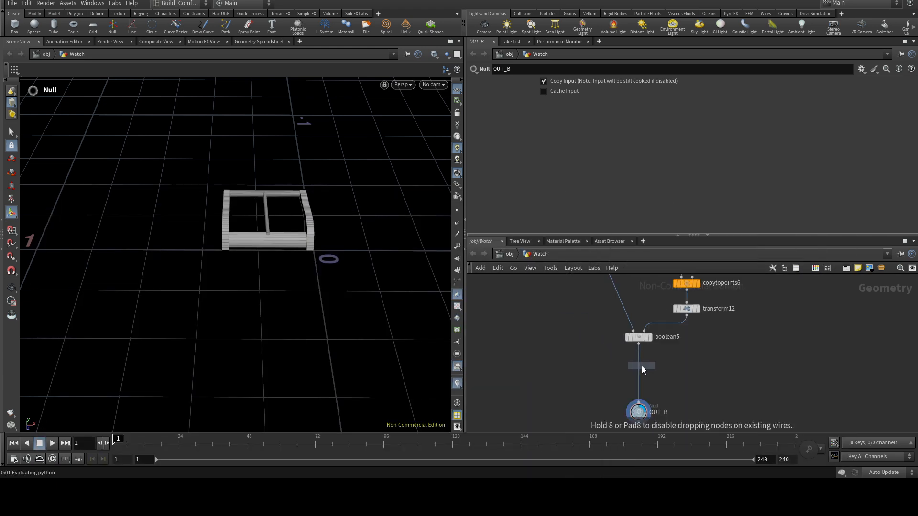
left_click(642, 372)
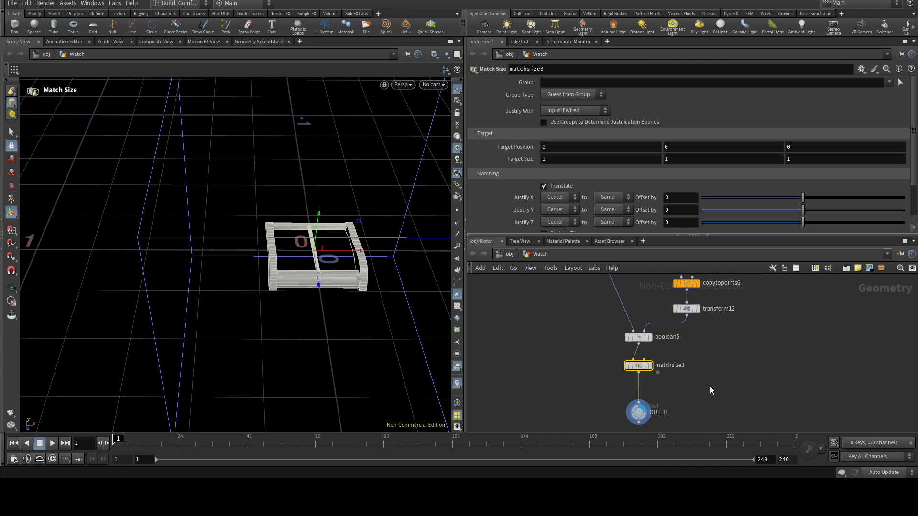
- Display the merge3 node and check where the buckle sits on the assembled watch
scroll(698, 404, "down", 10)
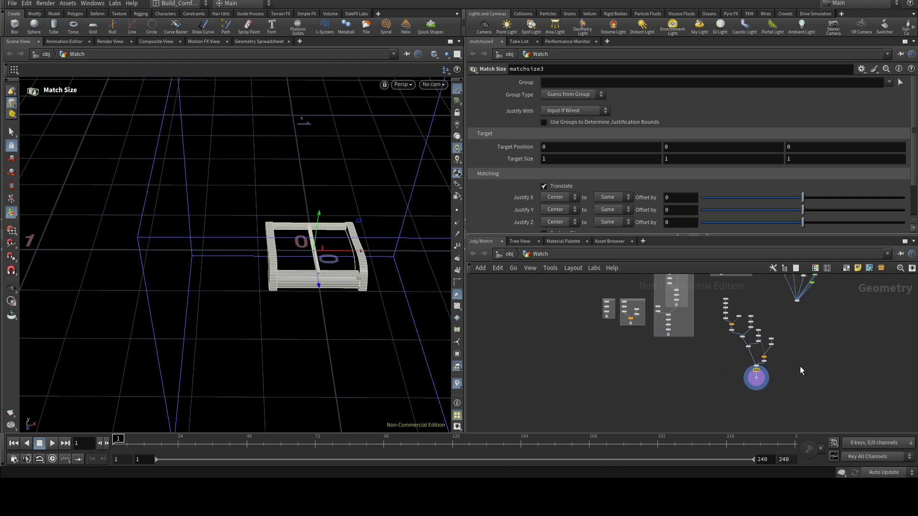
scroll(656, 370, "up", 8)
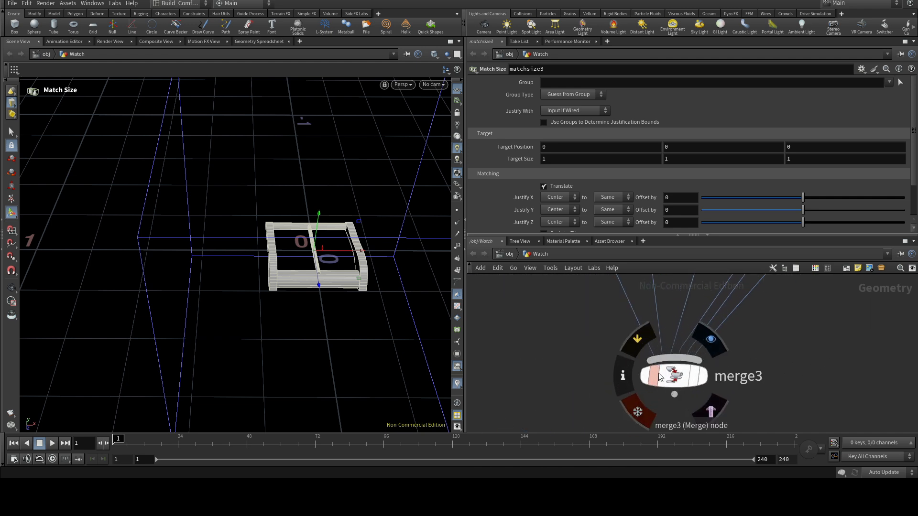
left_click(703, 376)
left_click(705, 381)
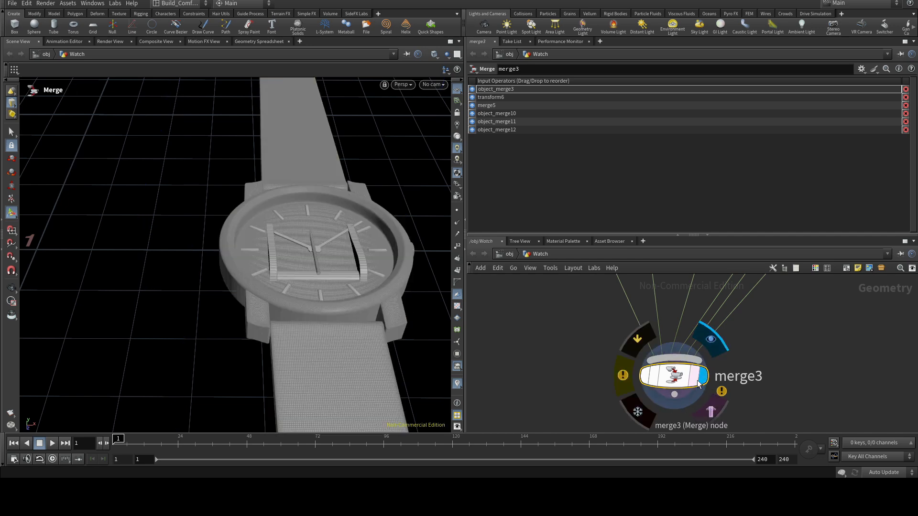
key("Escape")
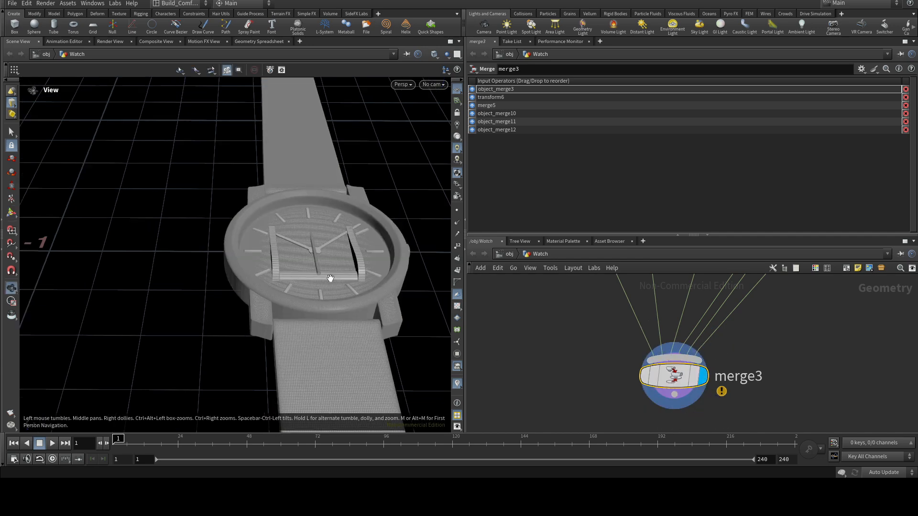
scroll(292, 334, "down", 6)
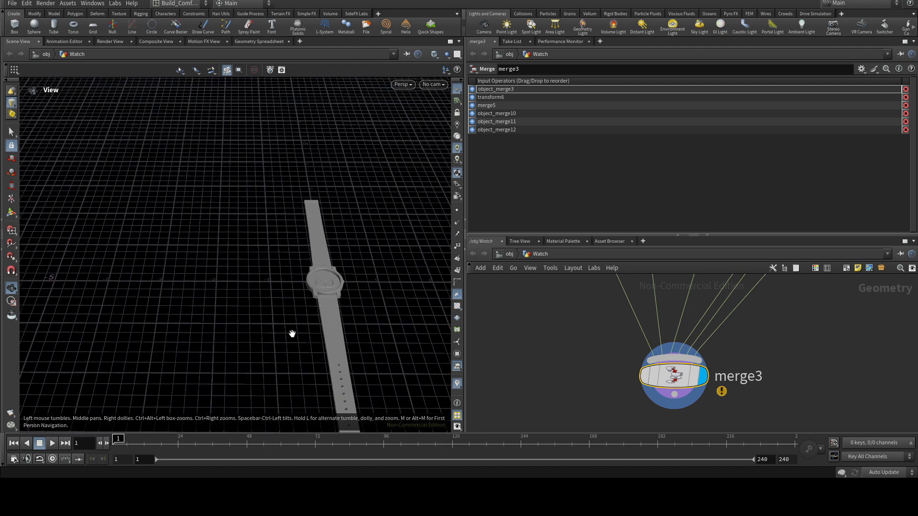
left_click_drag(293, 334, 412, 342)
scroll(412, 342, "up", 5)
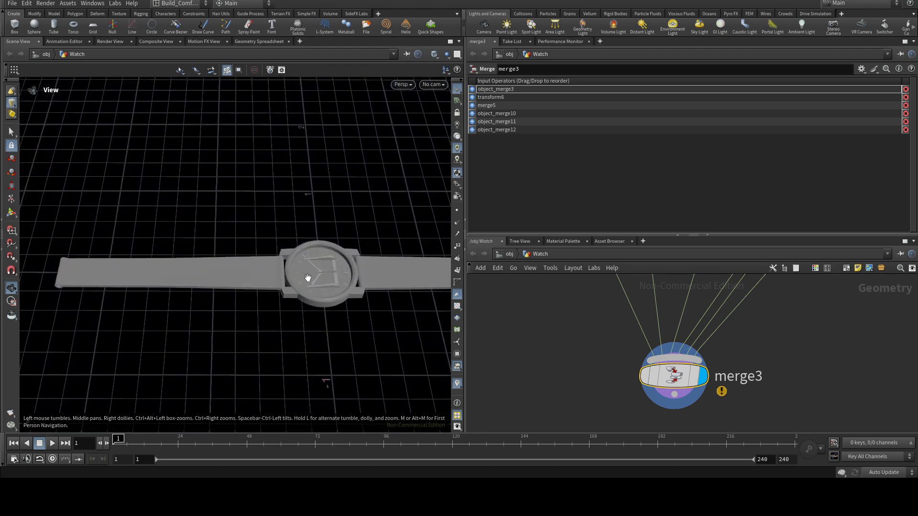
scroll(576, 347, "down", 6)
scroll(581, 351, "up", 6)
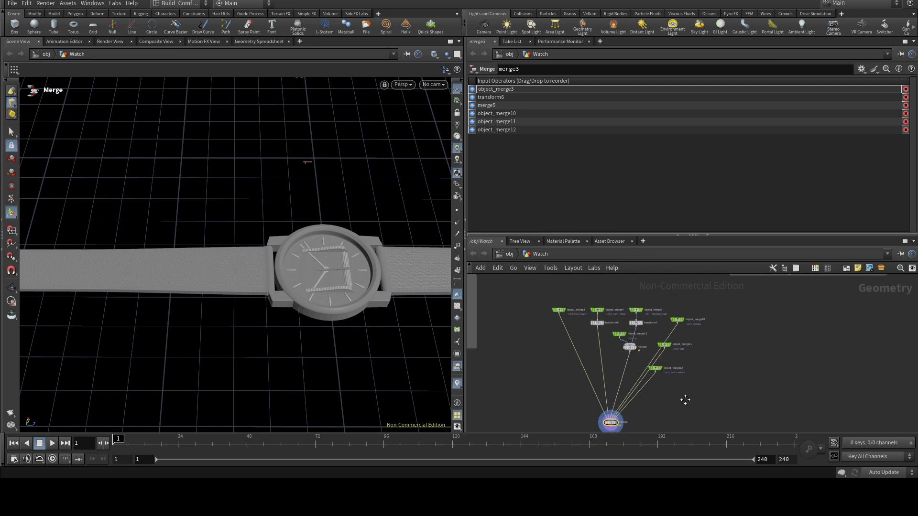
- Insert a Transform node between object_merge13 and merge5 and align it beneath object_merge13
left_click_drag(639, 355, 637, 334)
key("Tab")
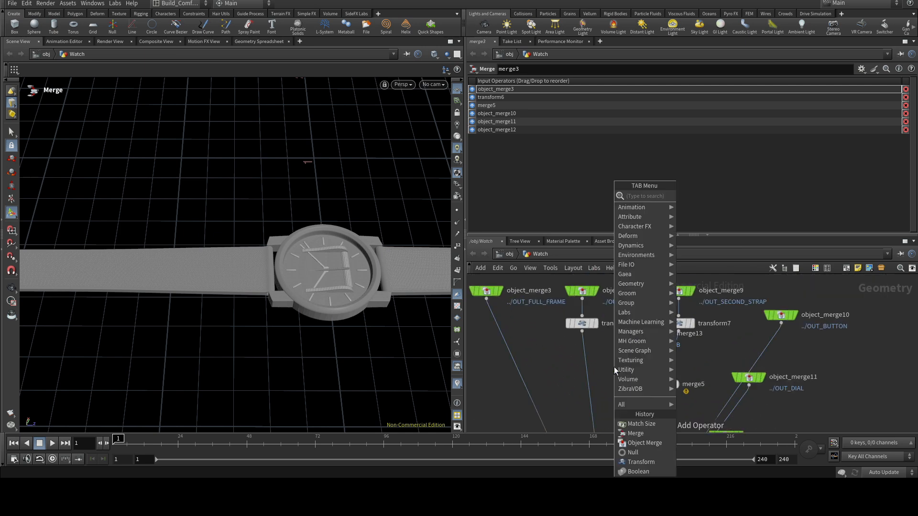
type("tr")
left_click(710, 212)
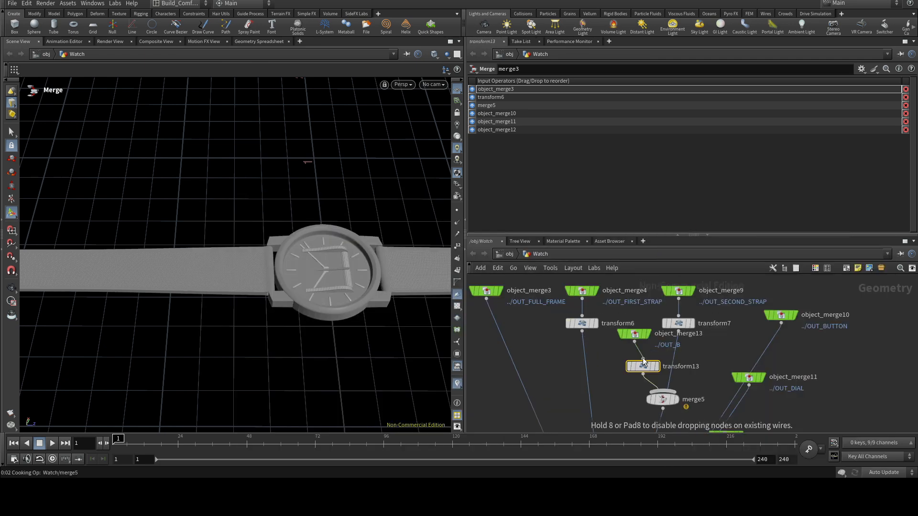
left_click(642, 357)
left_click_drag(641, 365, 633, 365)
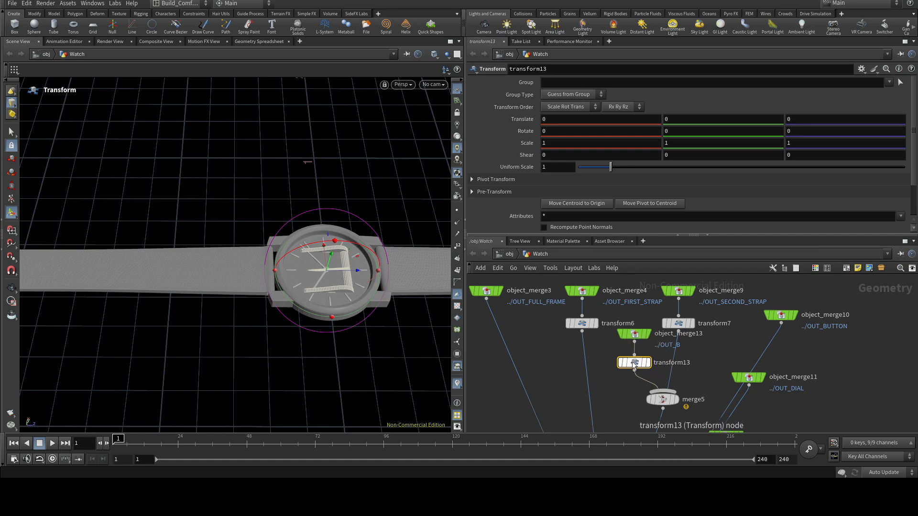
- Move the buckle onto the strap at about -0.775 in Z and set its Y rotation to 180
left_click_drag(355, 274, 293, 272)
left_click_drag(237, 269, 231, 274)
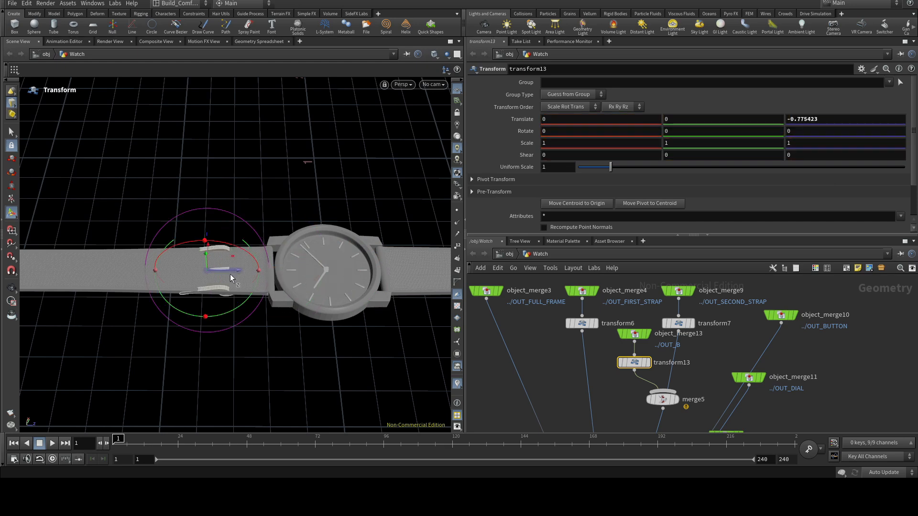
left_click_drag(221, 318, 282, 244)
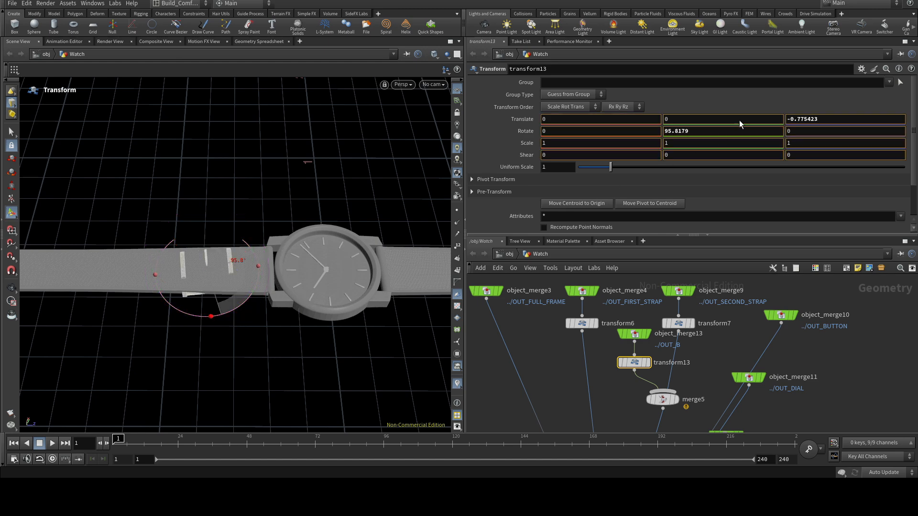
left_click_drag(739, 119, 732, 115)
type("180")
key("Return")
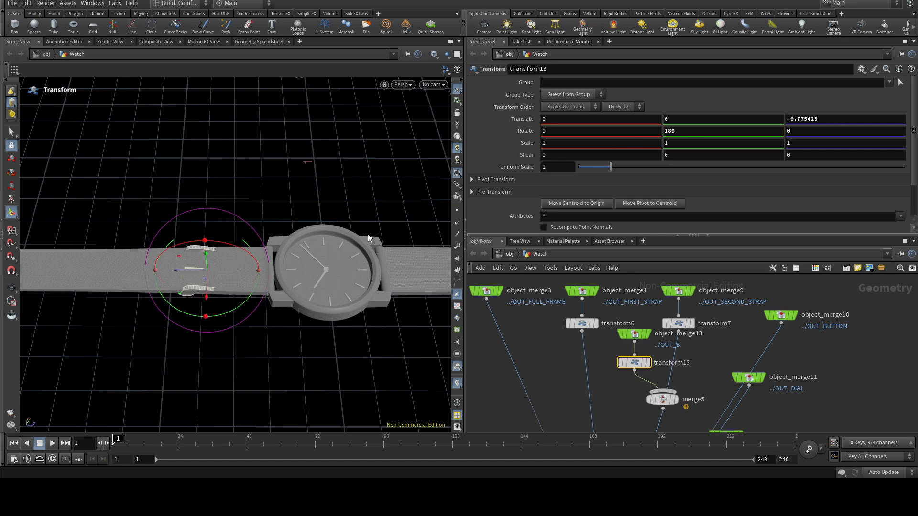
- Slide the buckle along the strap to its far end, at about -2.557 in Z
left_click_drag(330, 267, 391, 276, "alt")
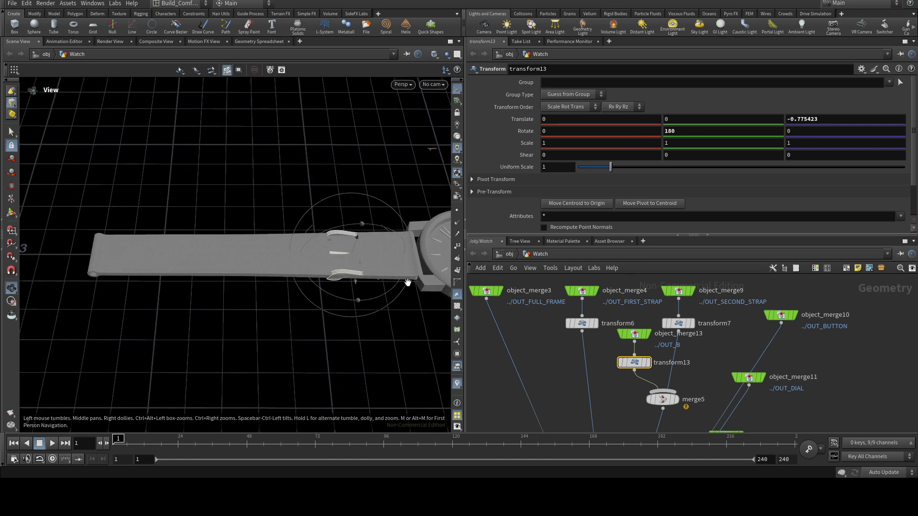
left_click_drag(319, 256, 110, 265)
left_click_drag(98, 265, 46, 258)
key("r")
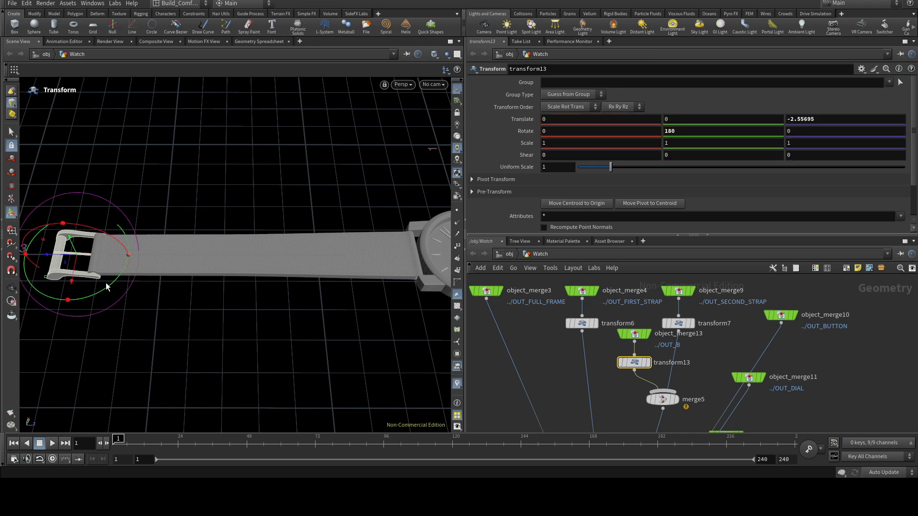
- Nudge the buckle slightly farther out from the strap end, to about -2.579 in Z
key("Escape")
left_click_drag(138, 317, 257, 253)
key("Return")
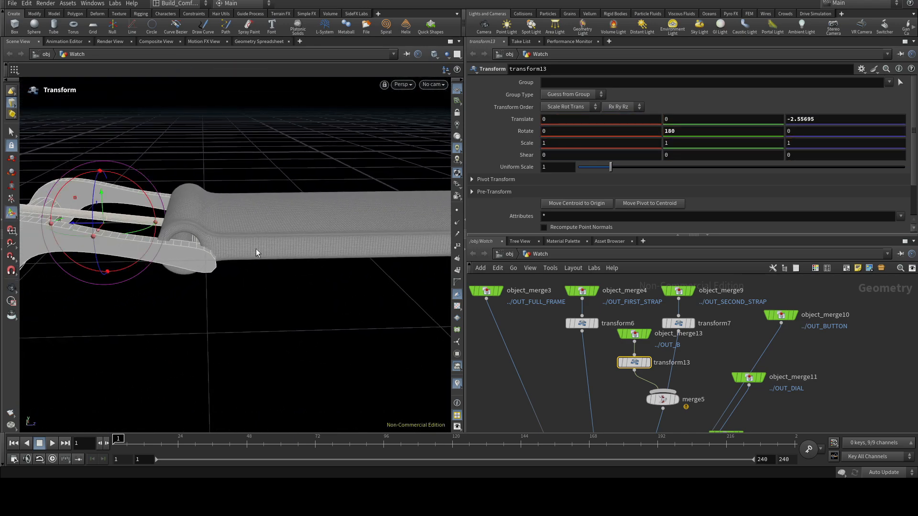
left_click(553, 389)
scroll(659, 340, "down", 3)
scroll(648, 358, "up", 6)
left_click(633, 342)
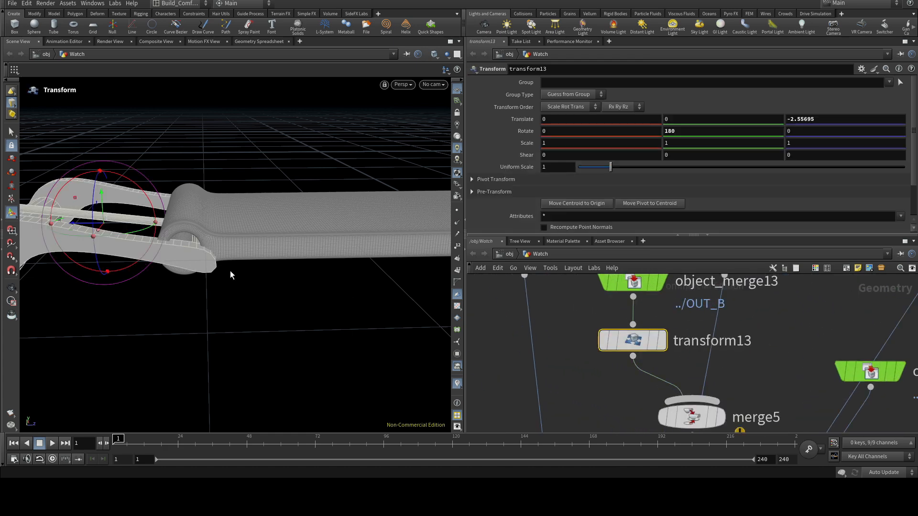
left_click_drag(83, 226, 62, 225)
- Raise the buckle to about 0.0068 in Y to line it up with the strap's end loop
key("Escape")
left_click_drag(235, 292, 257, 177)
scroll(251, 180, "up", 3)
scroll(258, 206, "down", 1)
middle_click_drag(269, 245, 227, 323)
key("Return")
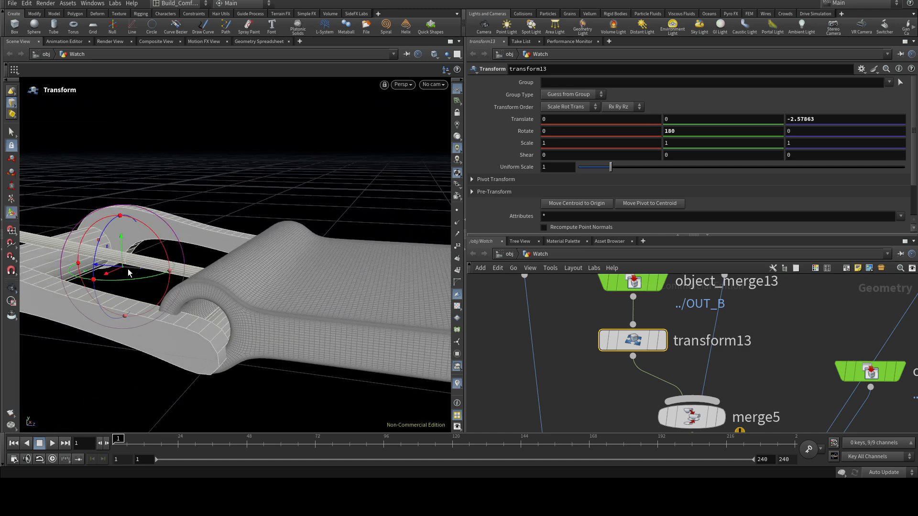
left_click_drag(121, 241, 120, 238)
- Set the Distance of the buckle's mirror3 node to -0.173
left_click_drag(310, 330, 250, 375, "alt")
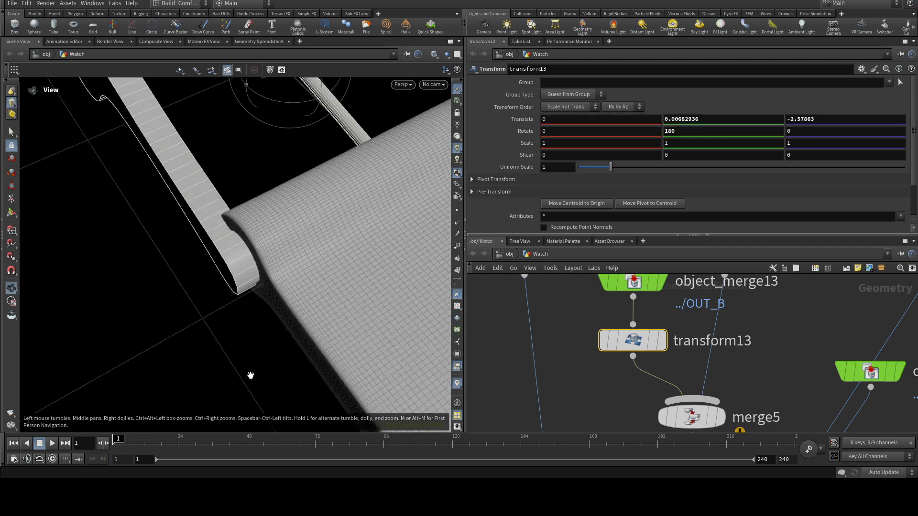
scroll(289, 257, "down", 3)
left_click_drag(289, 257, 189, 354)
key("Return")
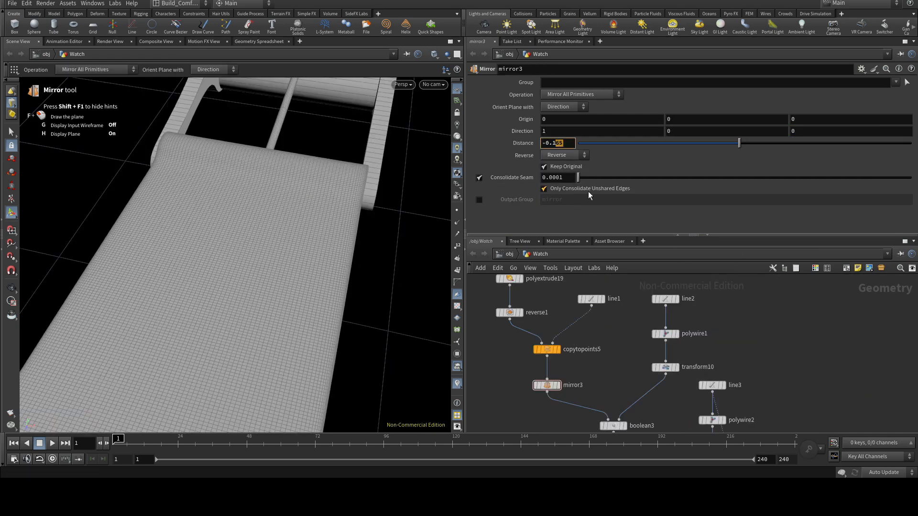
type("7")
key("Return")
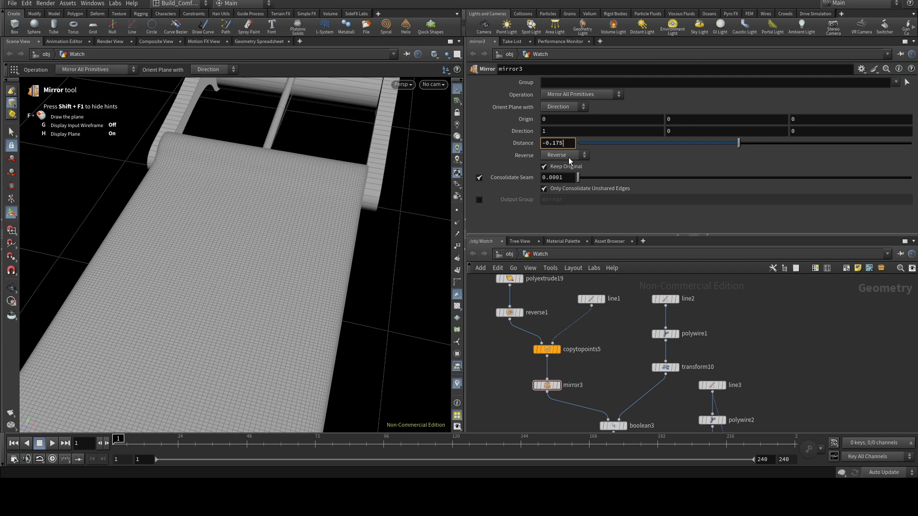
key("Return")
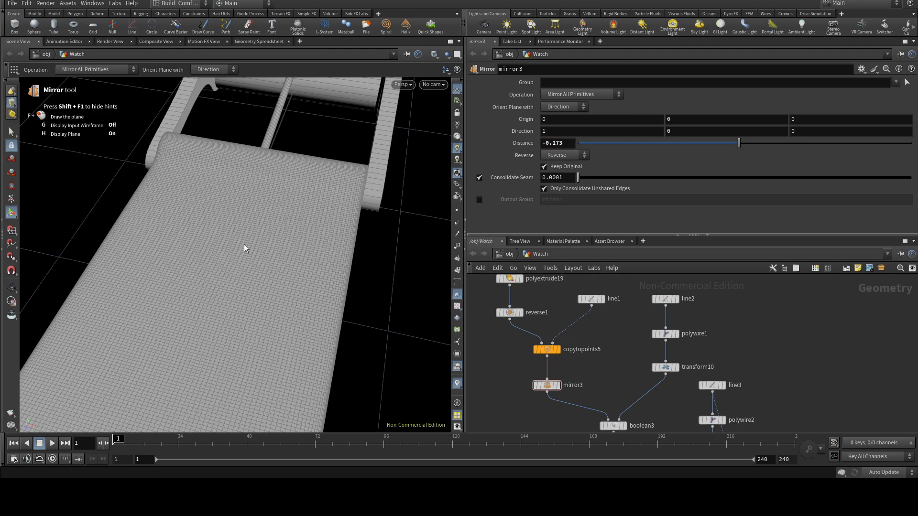
- Examine how the widened buckle fits around the strap's end loop from close up and from above
key("Escape")
left_click_drag(191, 211, 262, 231)
scroll(228, 260, "up", 6)
left_click_drag(211, 307, 248, 230)
middle_click_drag(187, 211, 277, 236)
scroll(253, 230, "down", 8)
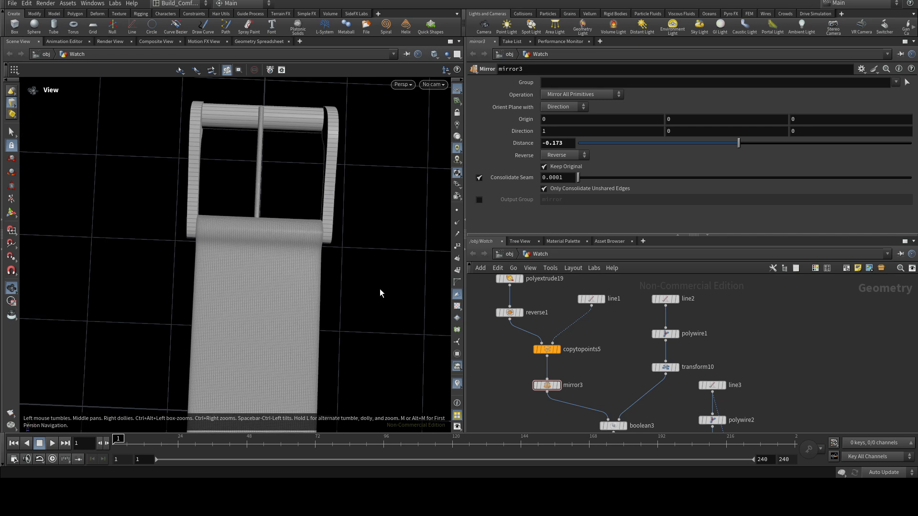
key("Return")
- Try to link the Length of line2 to the Length of line1 with a relative reference, and undo it
left_click(592, 300)
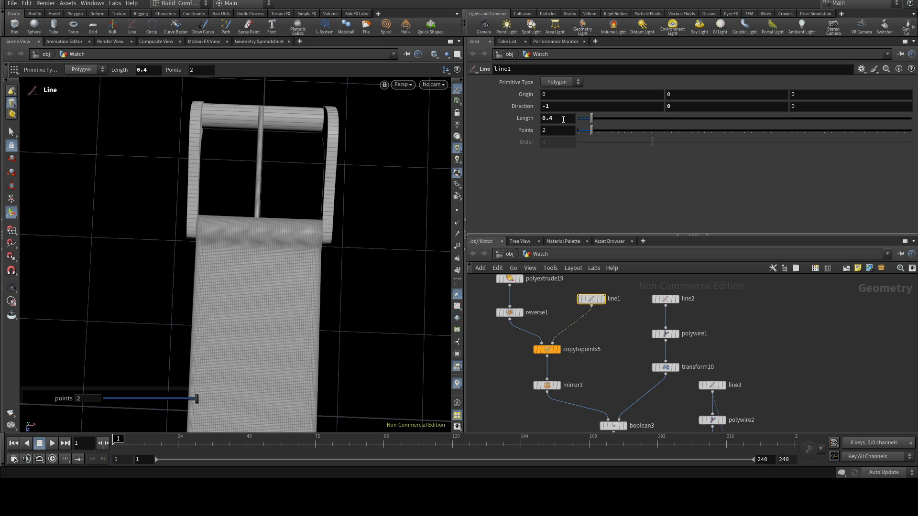
left_click(665, 299)
left_click(592, 299)
double_click(550, 119)
right_click(549, 120)
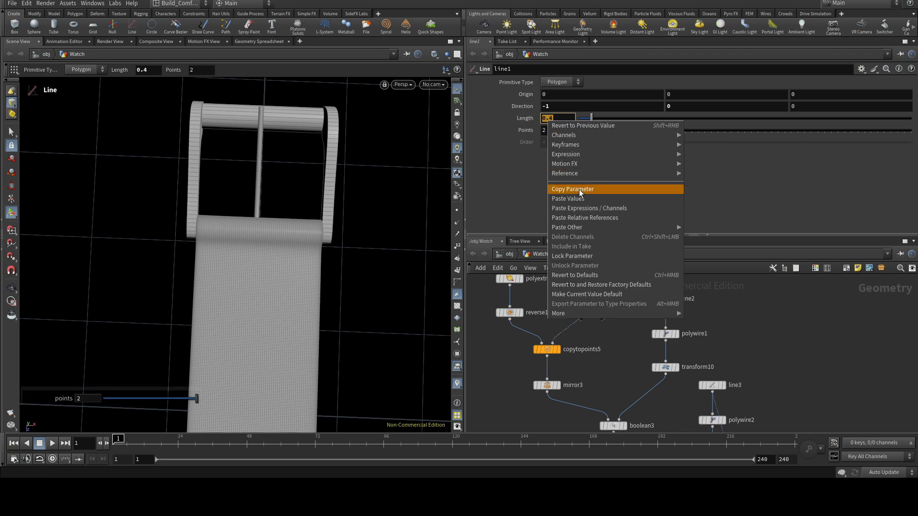
left_click(572, 189)
left_click(665, 299)
double_click(554, 118)
right_click(550, 120)
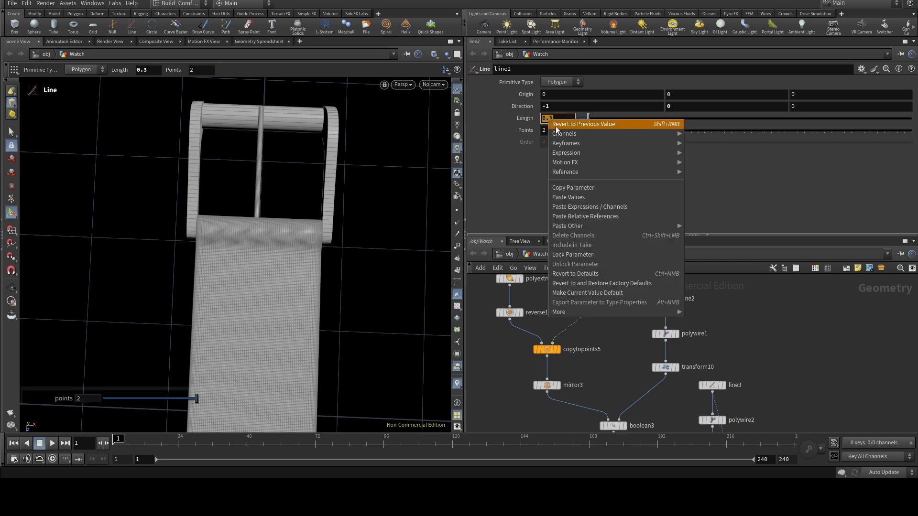
left_click(580, 217)
key("Return")
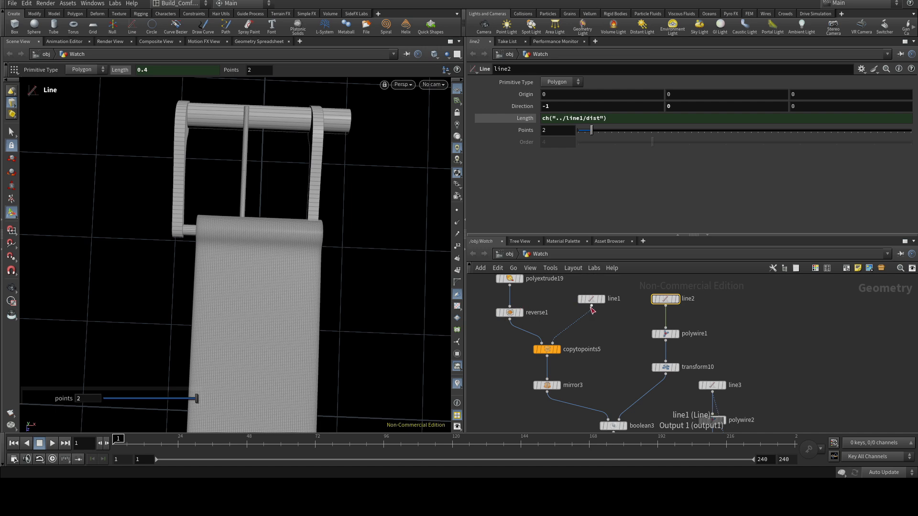
mouse_move(667, 302)
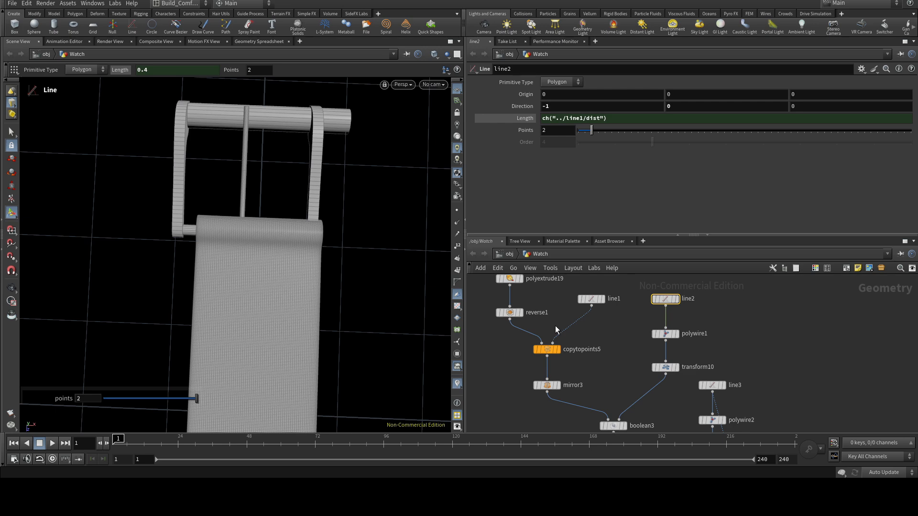
key("ctrl+z")
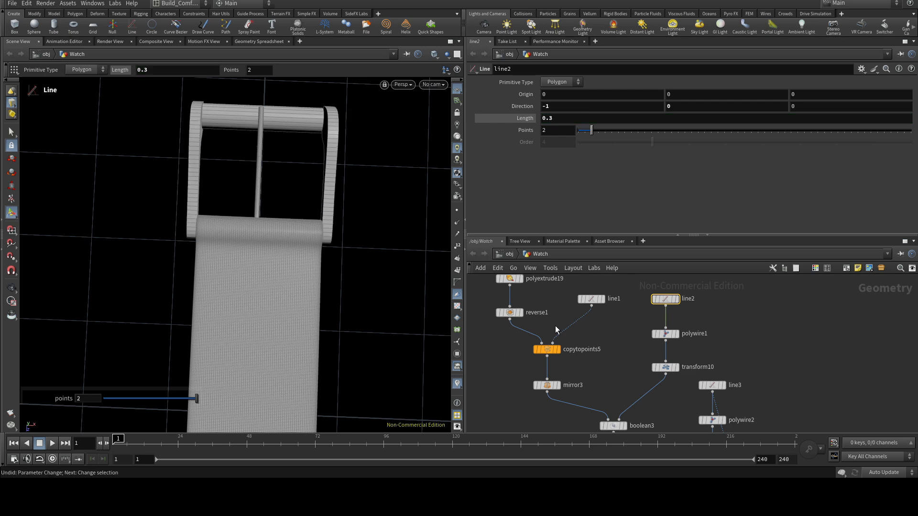
- Set the Length of line2, which drives the buckle's thick crossbar, to 0.35
key("Escape")
scroll(325, 125, "up", 6)
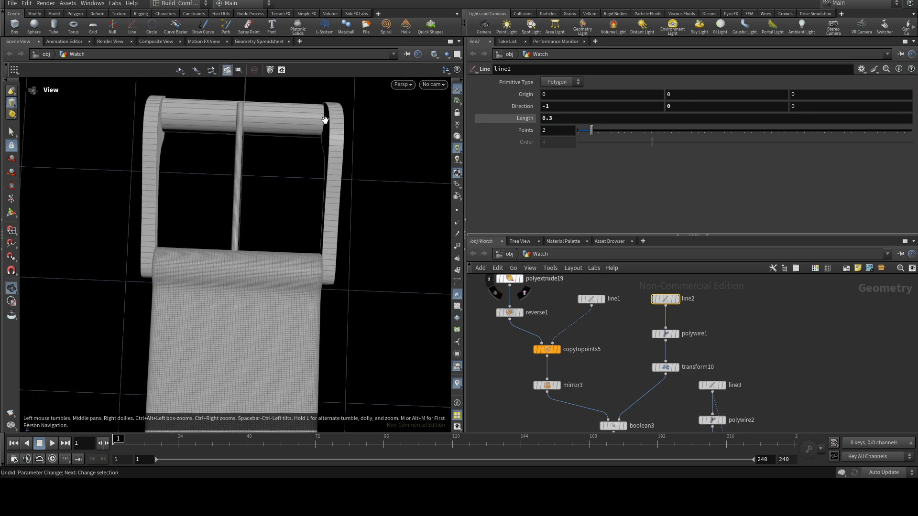
left_click_drag(332, 129, 324, 94)
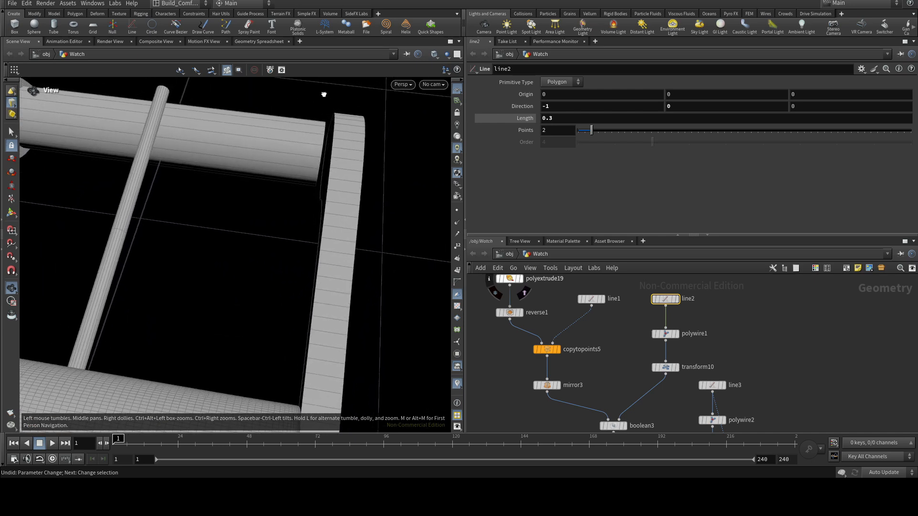
left_click_drag(292, 136, 358, 174)
key("Return")
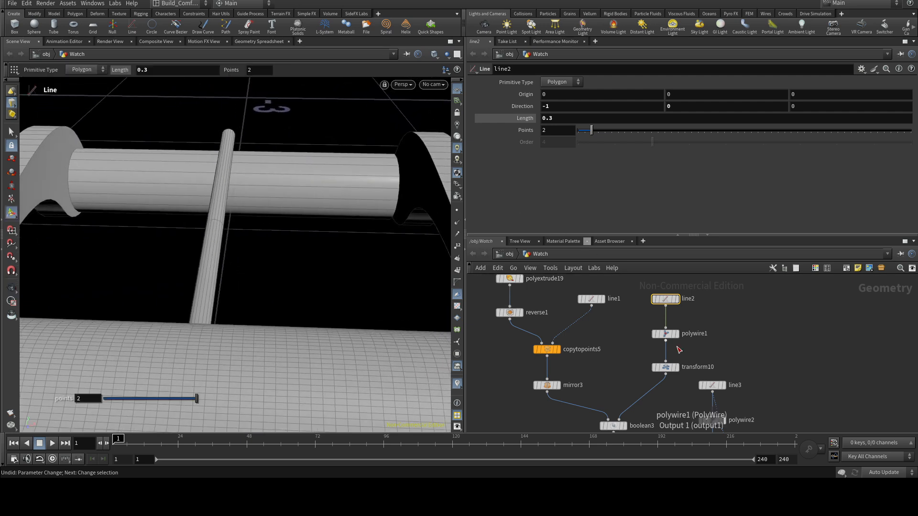
left_click(555, 119)
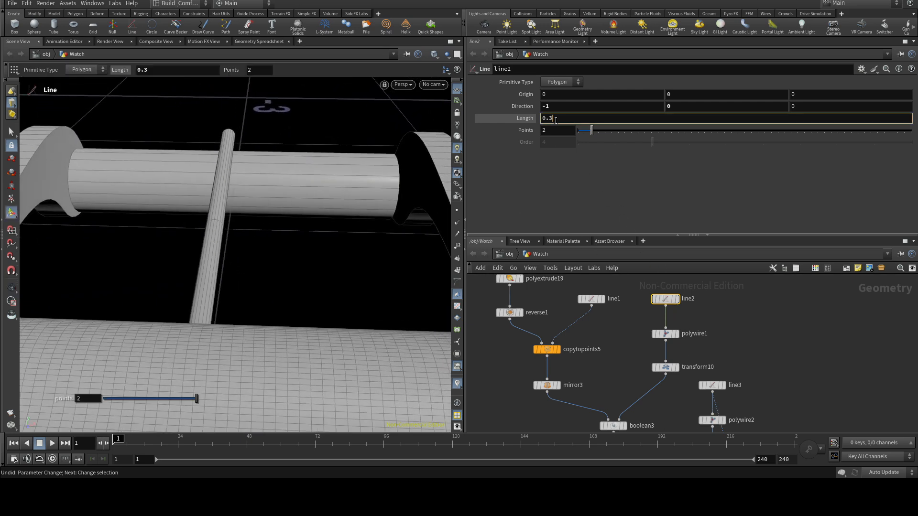
type("5")
key("Return")
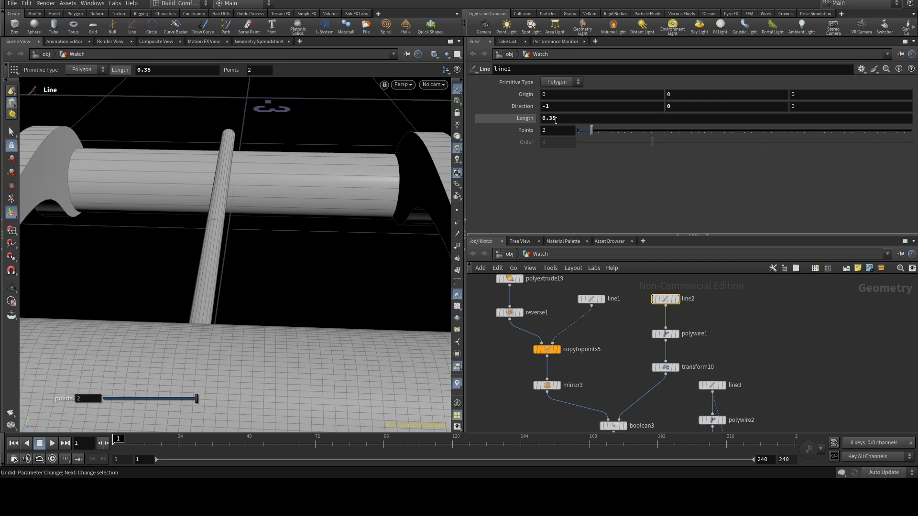
- Display the buckle's boolean5 result on its own in place of the complete watch
key("Escape")
left_click_drag(351, 216, 342, 258)
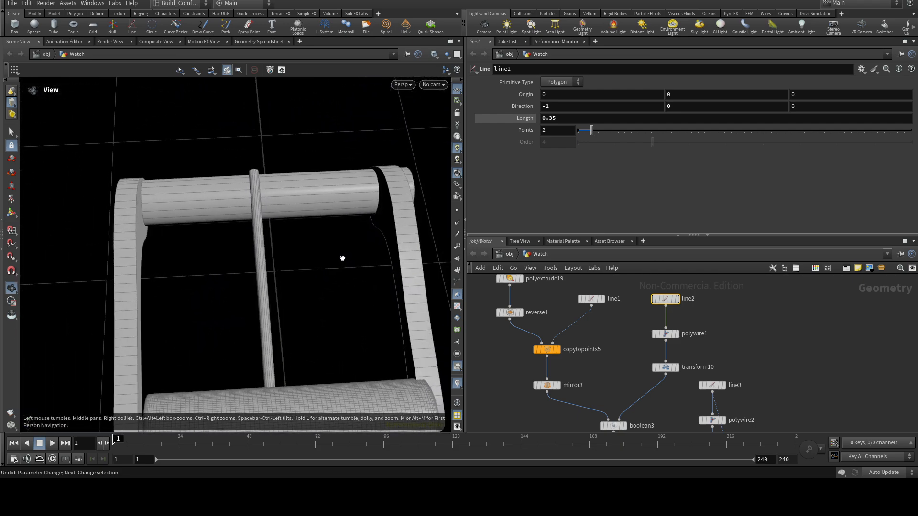
left_click(666, 368)
key("Escape")
left_click_drag(365, 284, 268, 268)
middle_click_drag(267, 268, 270, 142)
right_click_drag(255, 321, 230, 319)
middle_click_drag(230, 319, 320, 219)
middle_click_drag(664, 410, 603, 254)
scroll(612, 355, "down", 6)
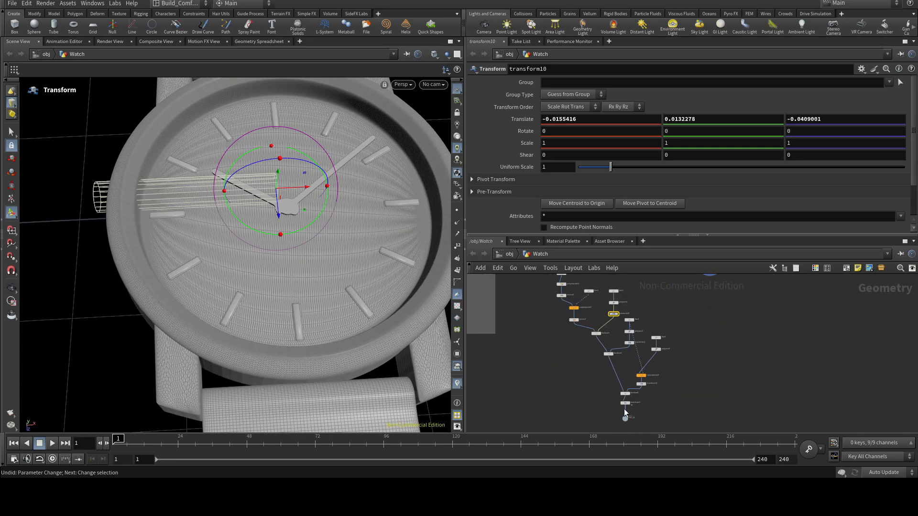
scroll(636, 409, "up", 6)
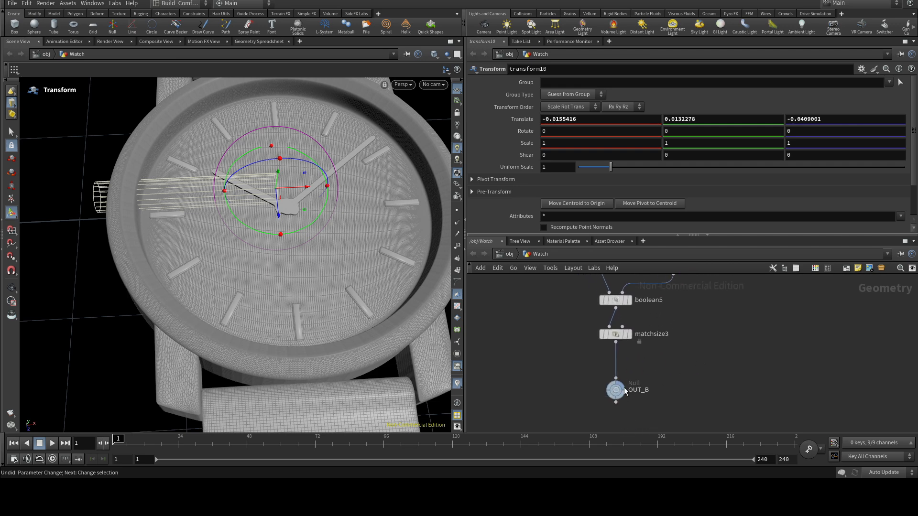
left_click(634, 380)
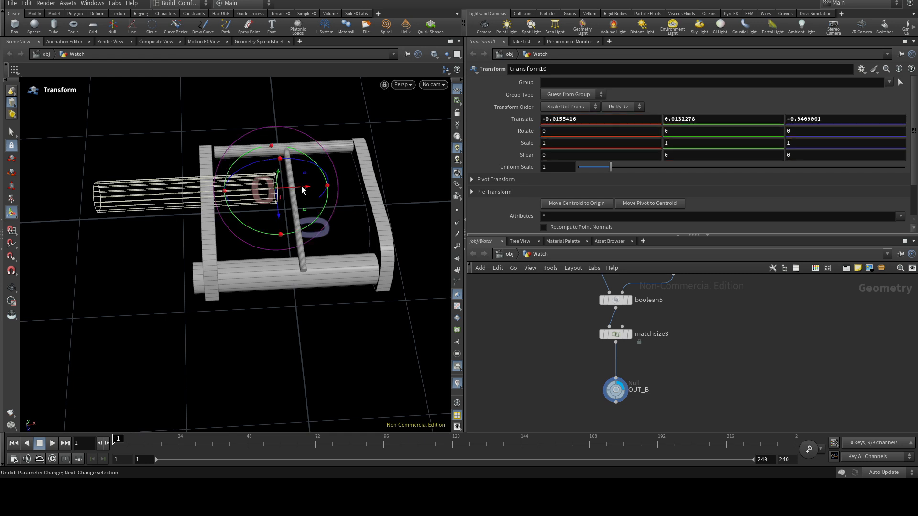
left_click(617, 302)
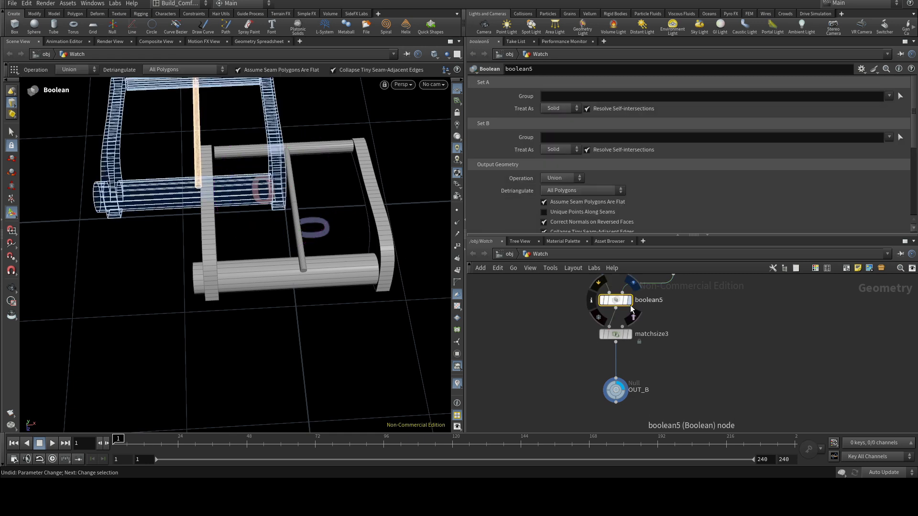
left_click(634, 283)
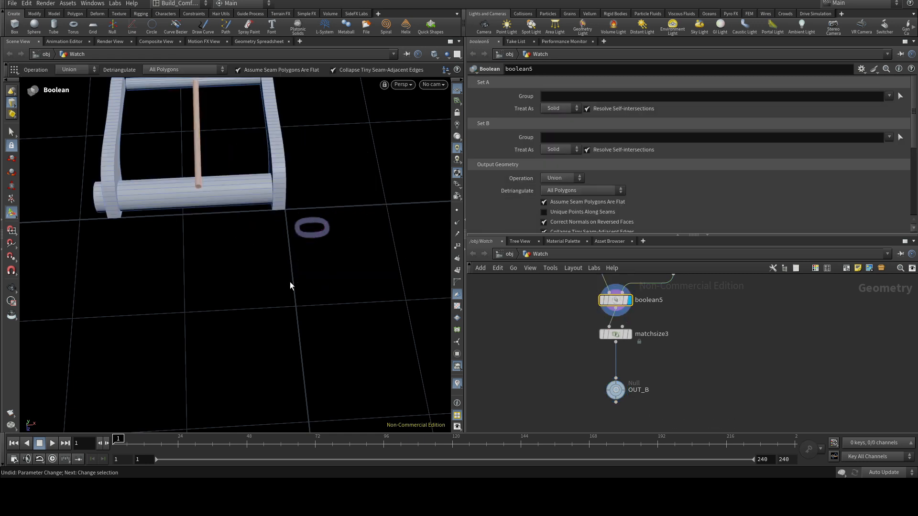
- Shift the thick crossbar with transform10 along X to about 0.0014
scroll(566, 343, "down", 3)
middle_click_drag(517, 321, 532, 477)
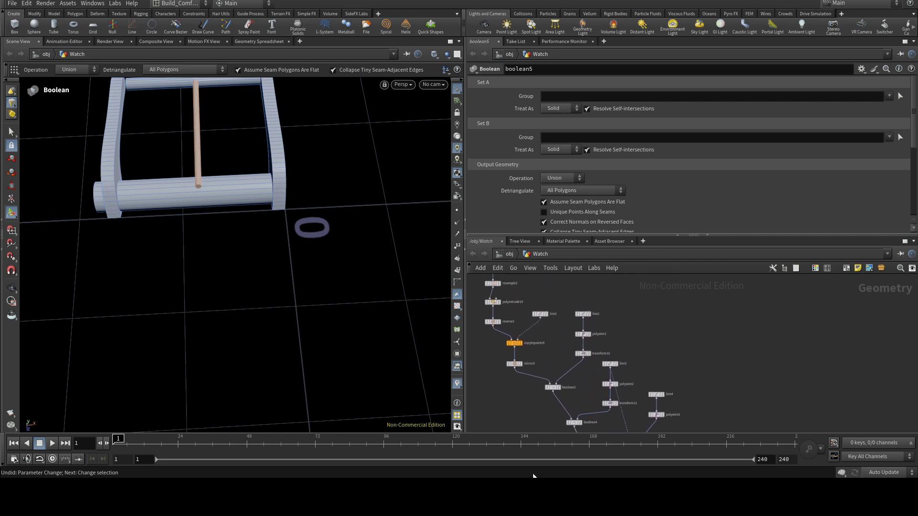
scroll(580, 373, "up", 3)
left_click(591, 328)
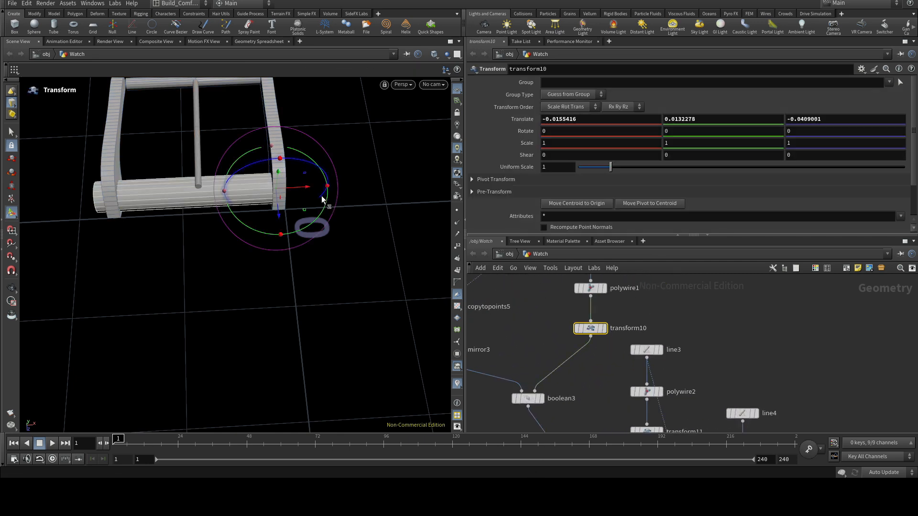
left_click_drag(307, 189, 317, 189)
- Set the Length of line2 to 0.32 and nudge the thick crossbar slightly back in negative X with transform10
middle_click_drag(670, 320, 669, 390)
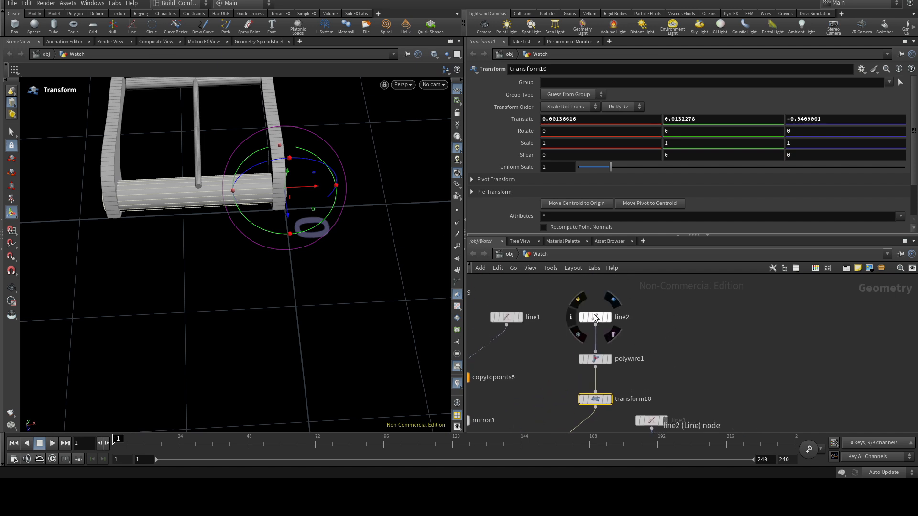
left_click(595, 317)
left_click(553, 119)
type("2")
key("Return")
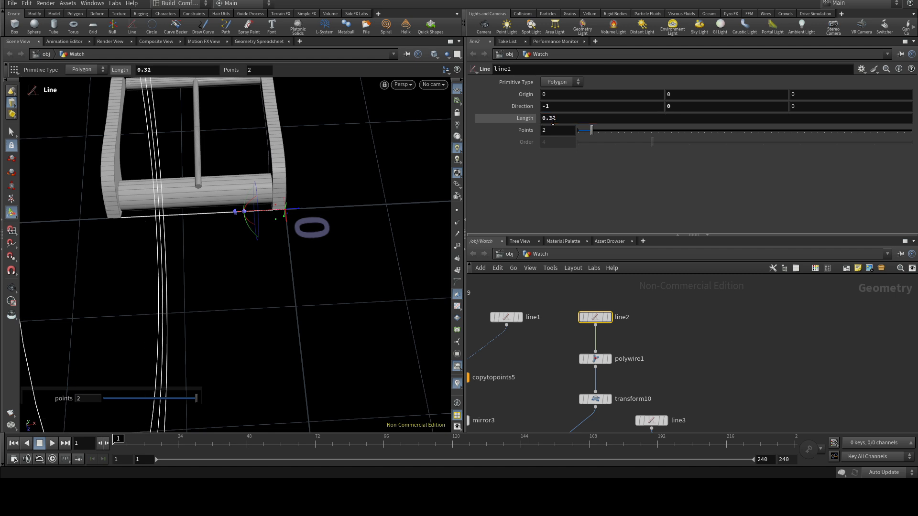
left_click(596, 398)
left_click_drag(318, 189, 314, 188)
- Link the Length of line3 to the Length of line2 with a relative reference
middle_click_drag(679, 382, 661, 342)
left_click(635, 381)
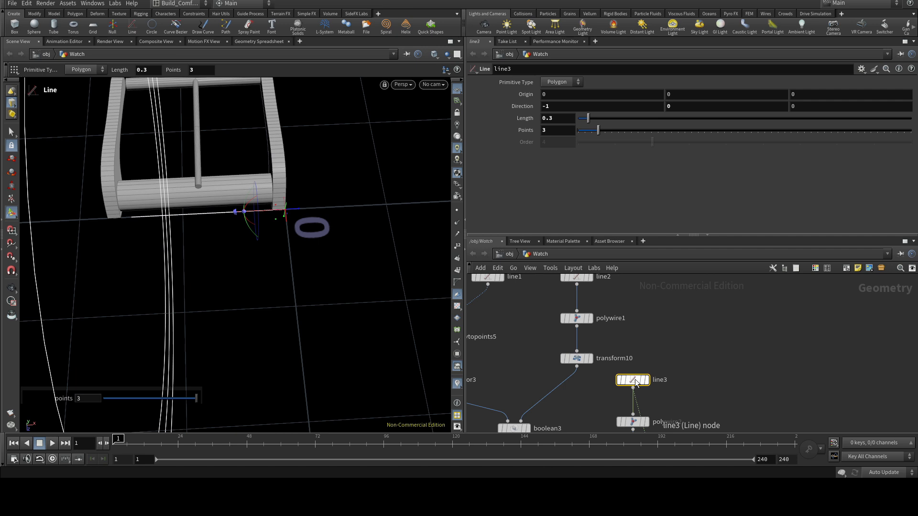
left_click(576, 278)
left_click(547, 118)
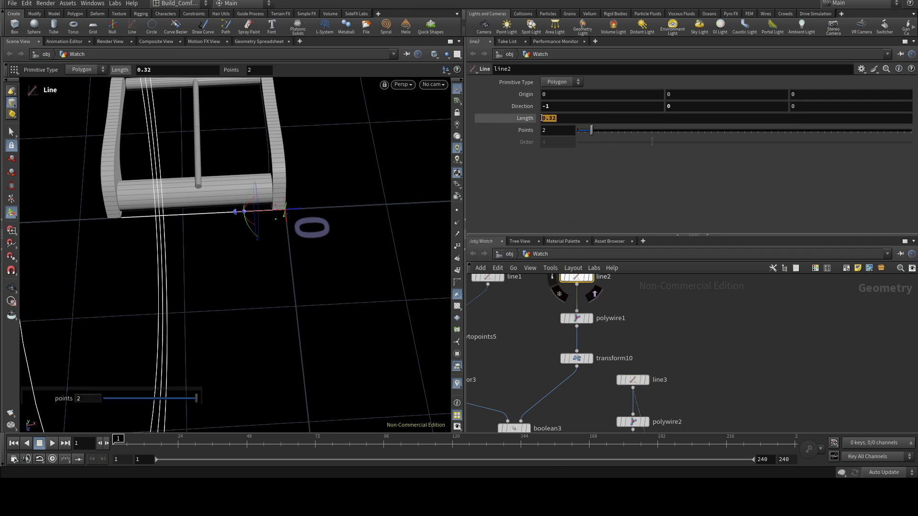
right_click(546, 119)
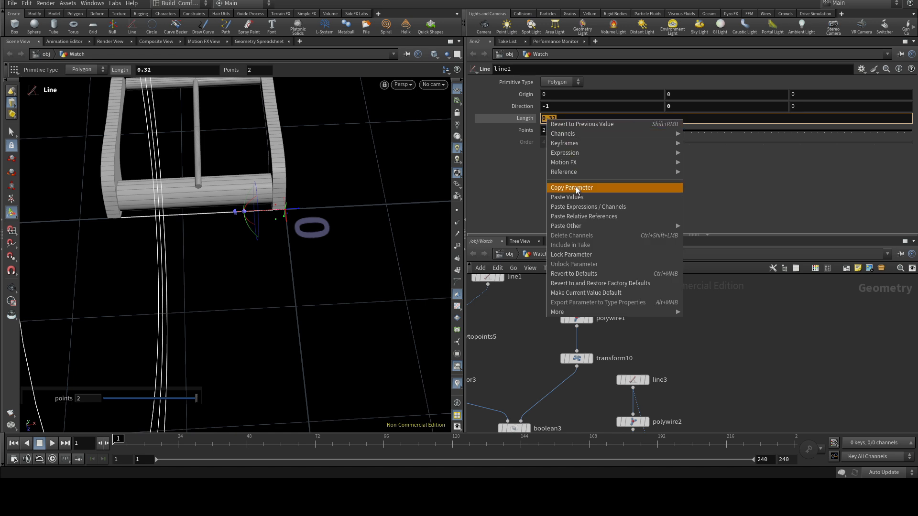
left_click(576, 187)
left_click(633, 380)
left_click(551, 119)
right_click(547, 120)
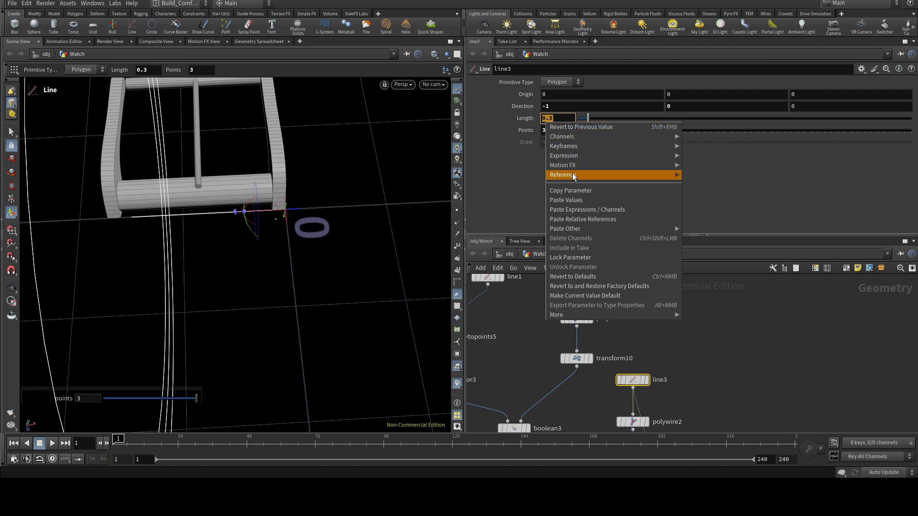
left_click(584, 221)
key("Return")
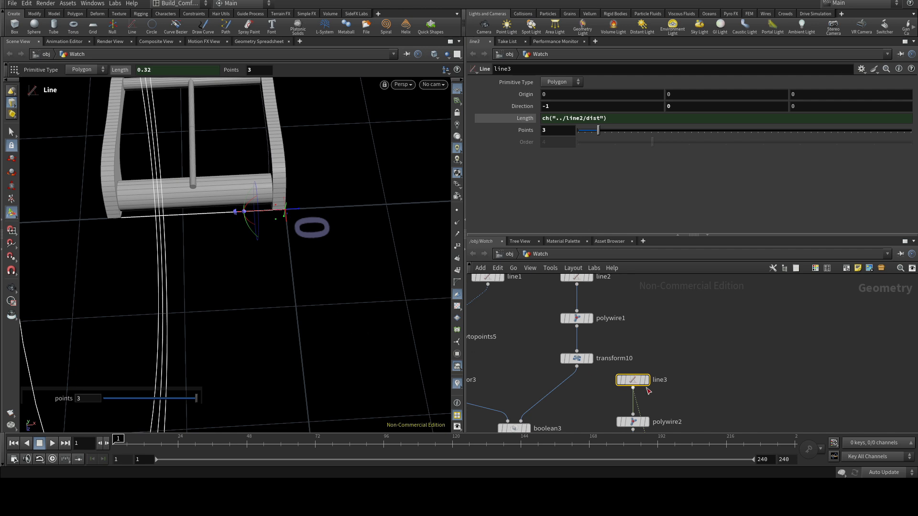
- Move the buckle's thin crossbar with transform11 to about -0.022 in X so it sits between both side arms
scroll(638, 391, "down", 2)
middle_click_drag(702, 394, 663, 316)
left_click(600, 366)
key("Escape")
left_click_drag(237, 228, 215, 205)
scroll(225, 181, "up", 3)
scroll(240, 185, "down", 1)
key("Return")
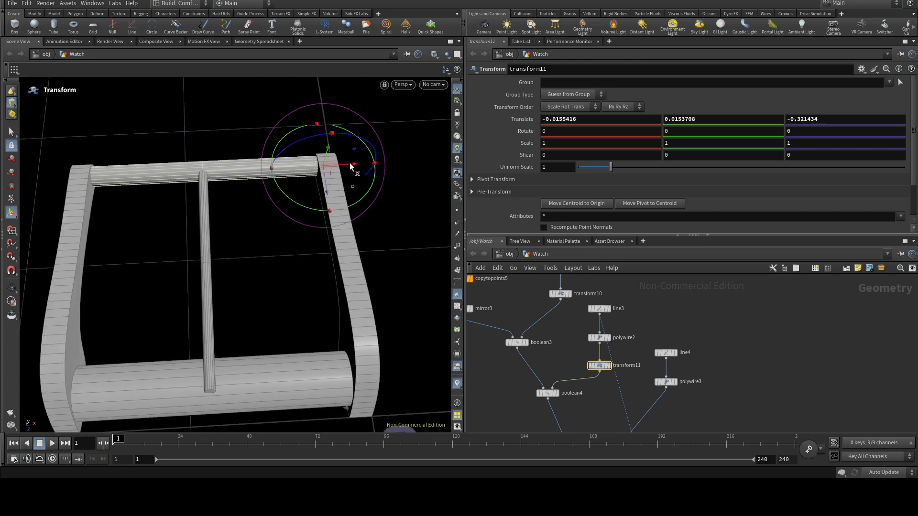
left_click_drag(352, 164, 345, 163)
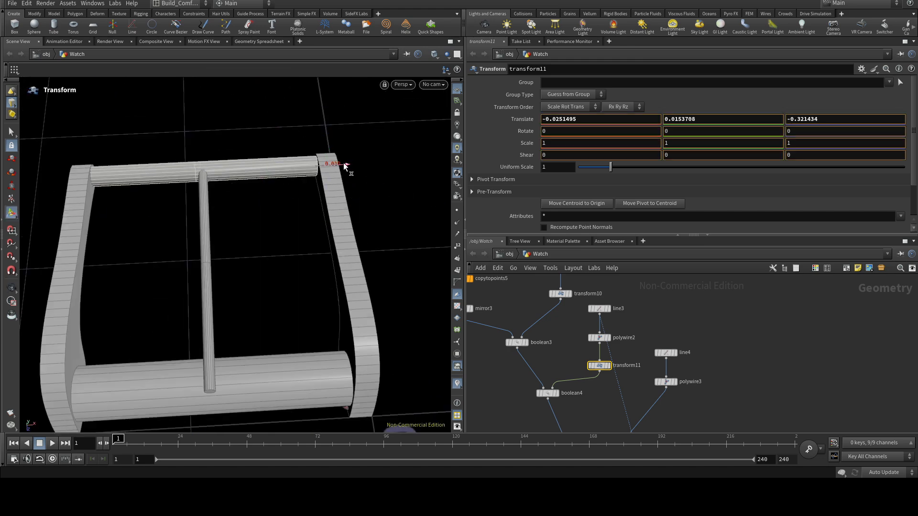
key("r")
- Display the complete watch through the merge3 node
middle_click_drag(613, 400, 562, 315)
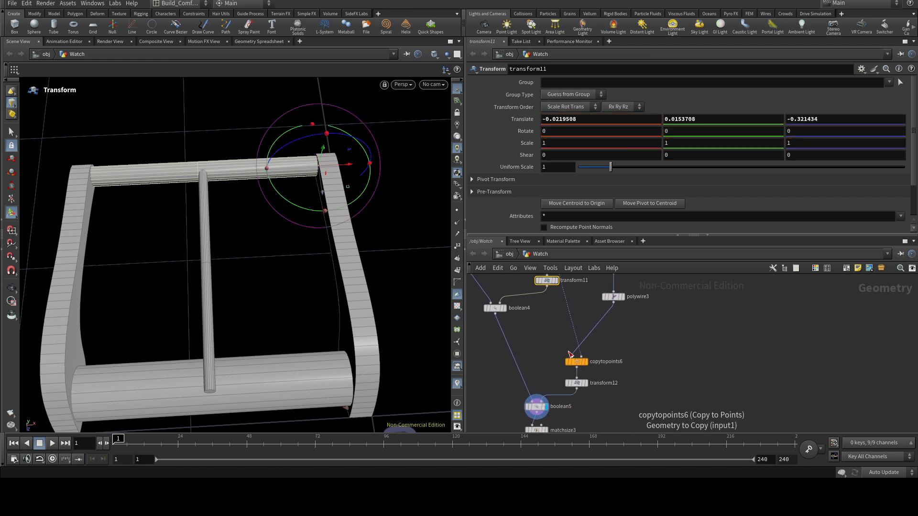
scroll(635, 344, "down", 4)
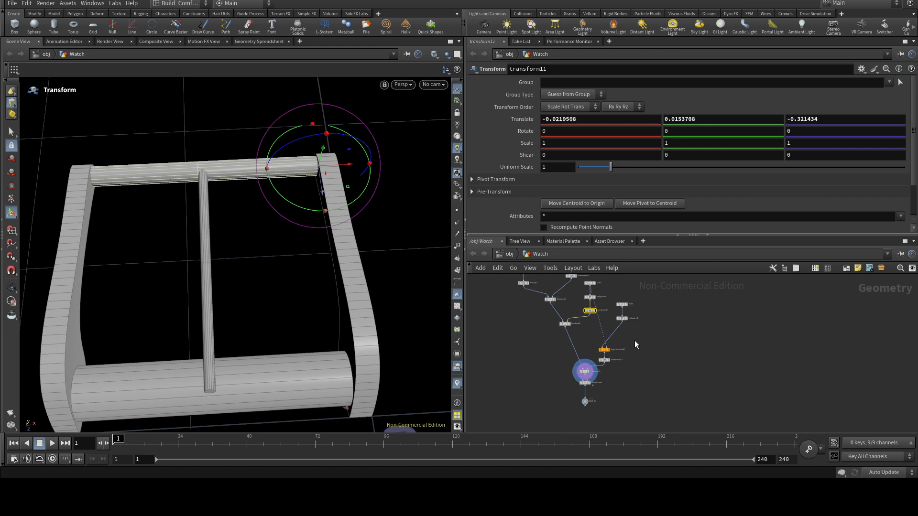
middle_click_drag(652, 371, 651, 377)
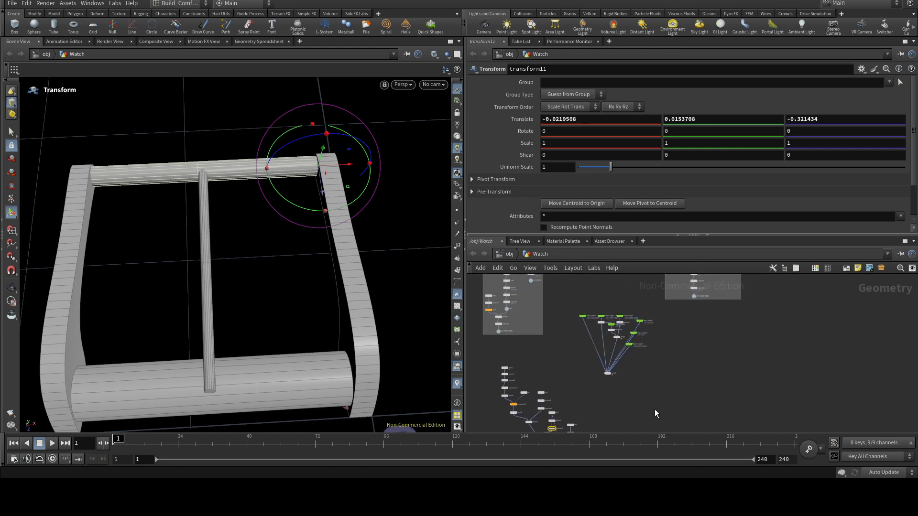
scroll(604, 359, "up", 5)
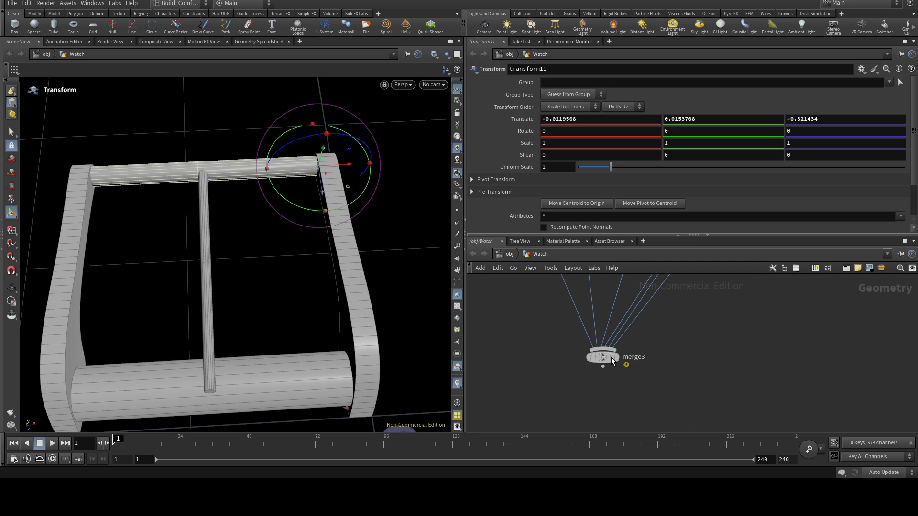
left_click(609, 356)
left_click(621, 338)
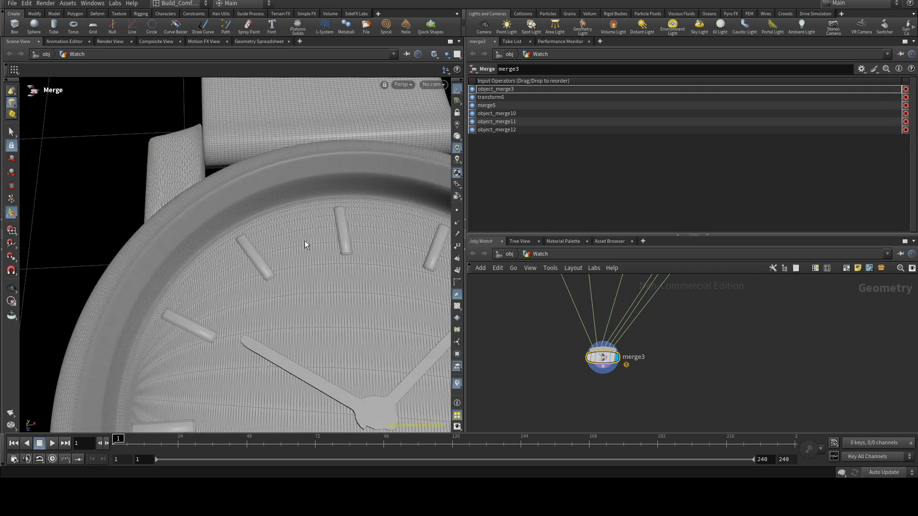
key("Escape")
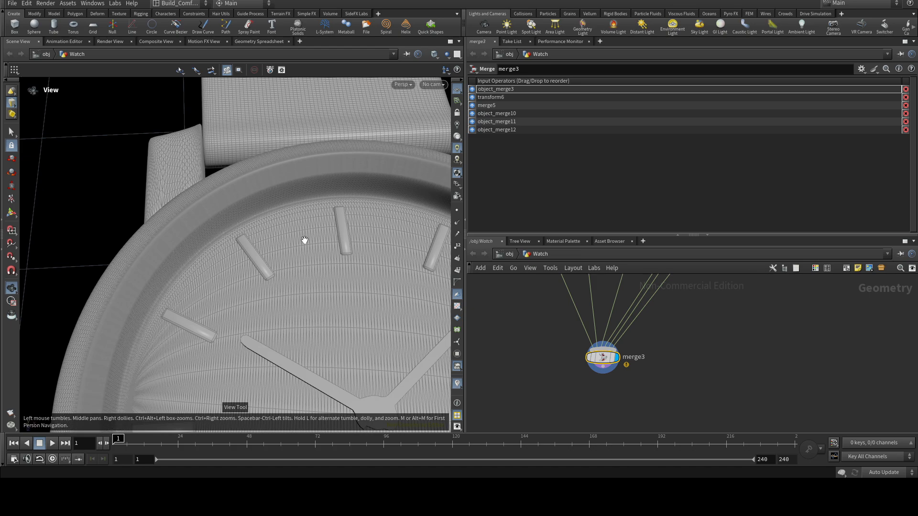
- Inspect the buckle where it meets the strap end, from above and from the side
key("h")
scroll(343, 201, "up", 6)
left_click_drag(339, 203, 378, 256)
scroll(293, 196, "up", 6)
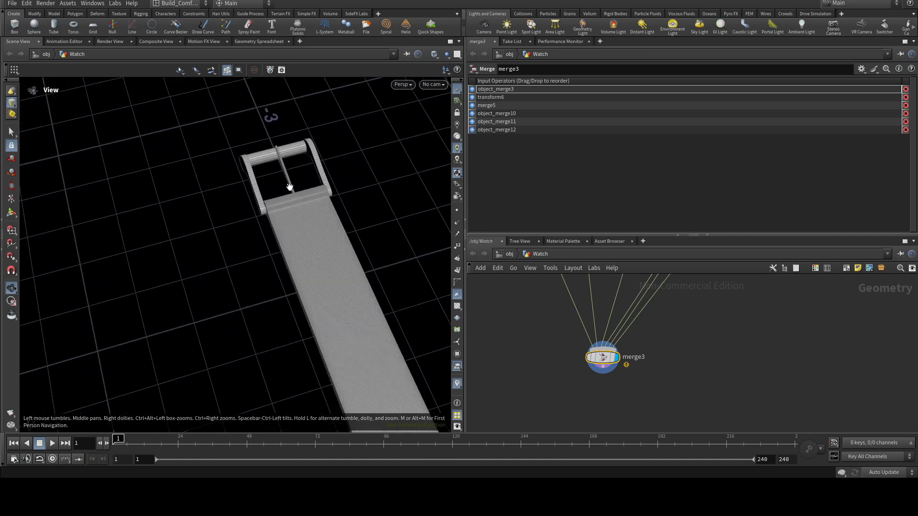
scroll(290, 214, "up", 3)
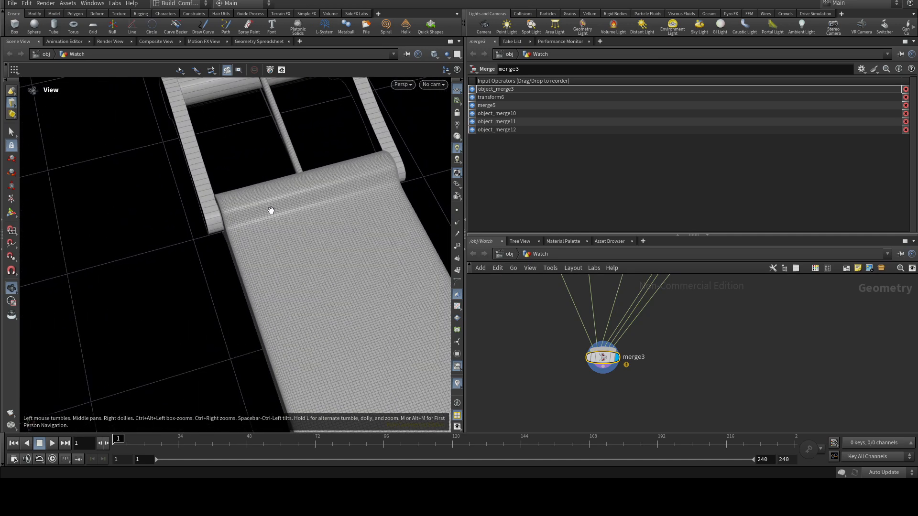
scroll(274, 206, "down", 2)
left_click_drag(274, 205, 359, 141)
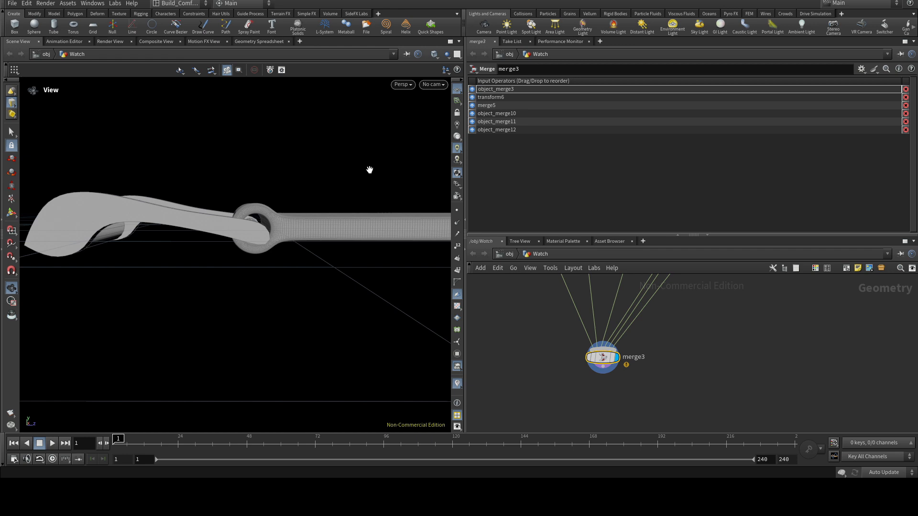
- Switch the viewport to the Right view and frame the whole watch and buckle in profile
left_click(438, 85)
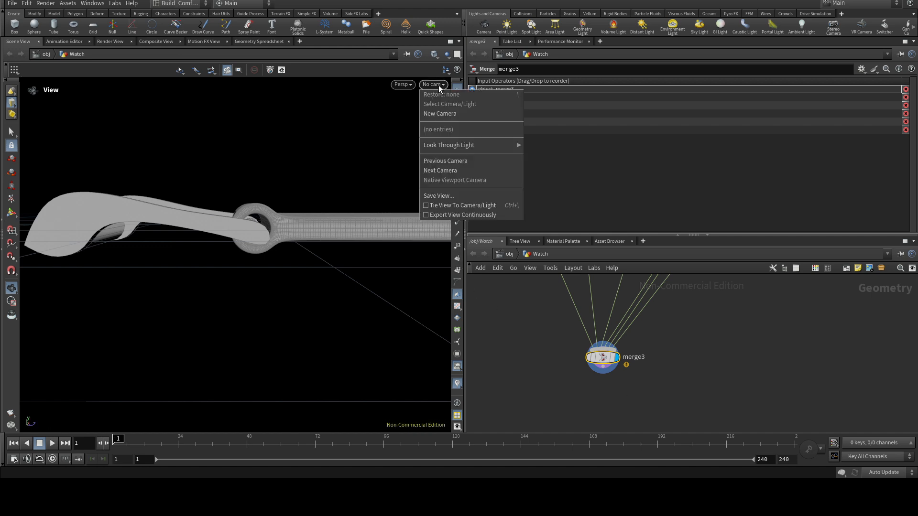
left_click(405, 87)
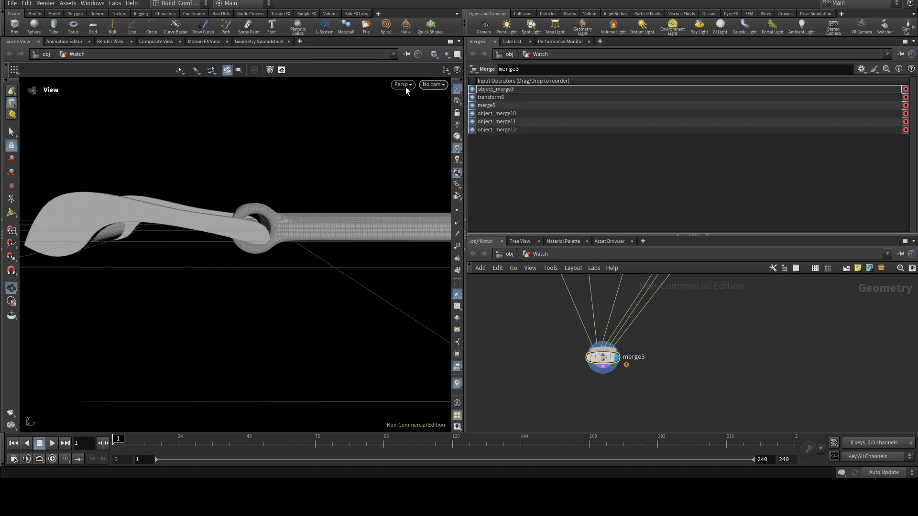
left_click(406, 85)
mouse_move(420, 105)
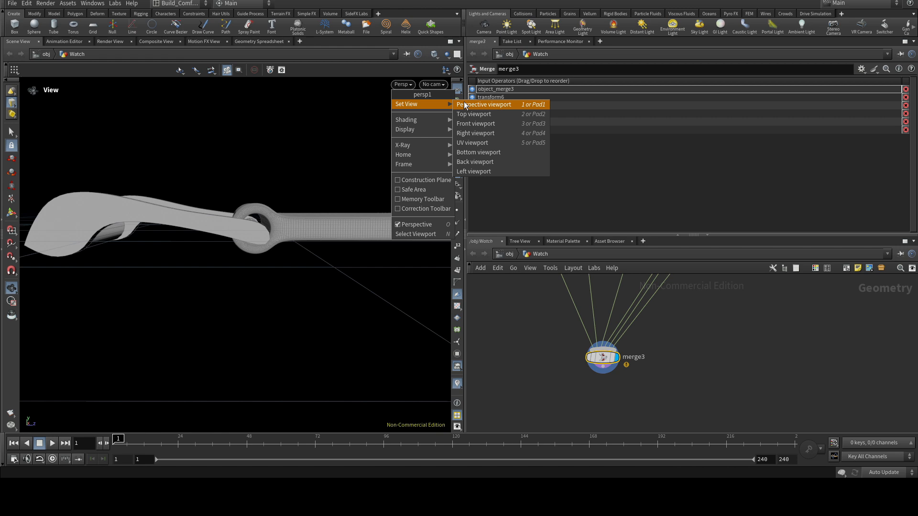
left_click(474, 133)
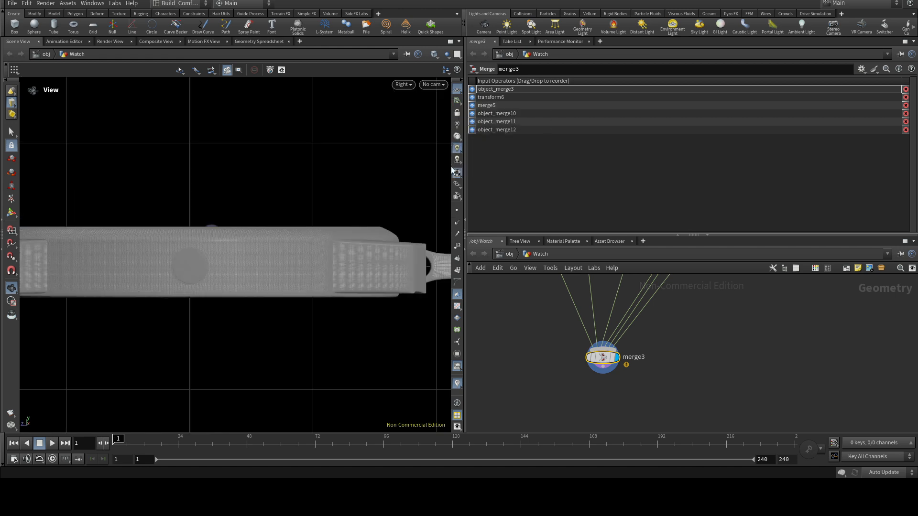
scroll(343, 253, "down", 10)
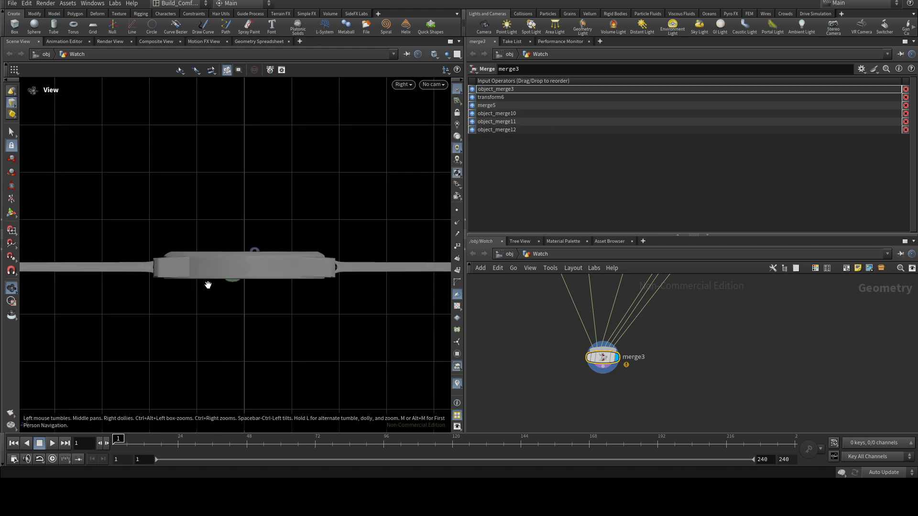
middle_click_drag(195, 289, 125, 279)
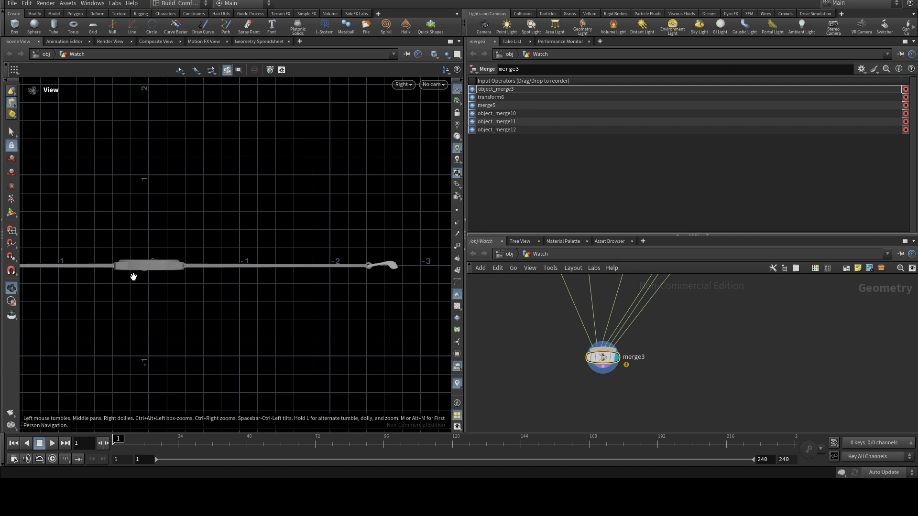
- Select and display the curve2 node that holds the buckle's side-arm profile
scroll(501, 352, "down", 6)
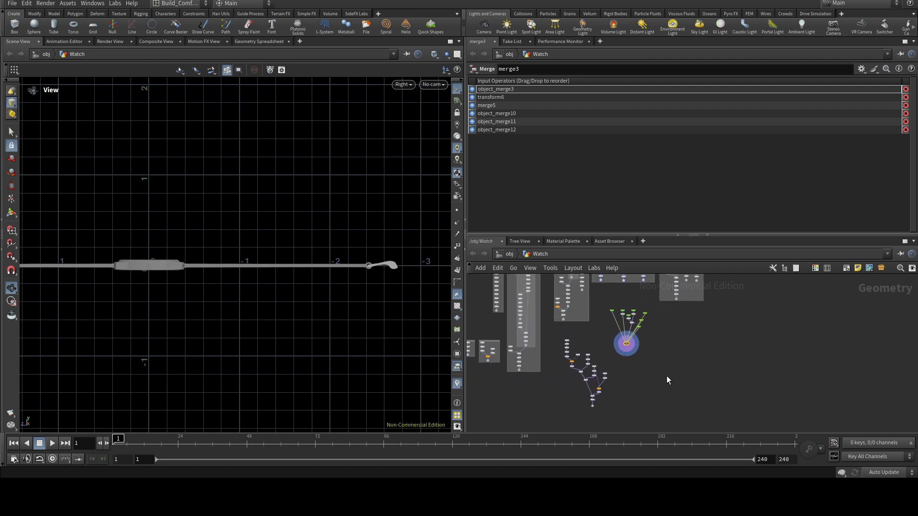
scroll(569, 329, "up", 6)
scroll(569, 324, "up", 3)
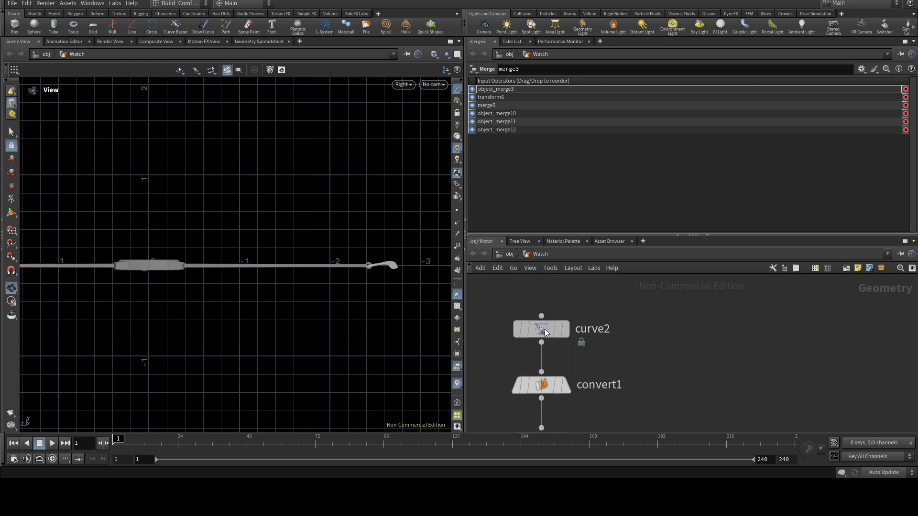
left_click(567, 326)
left_click(567, 331)
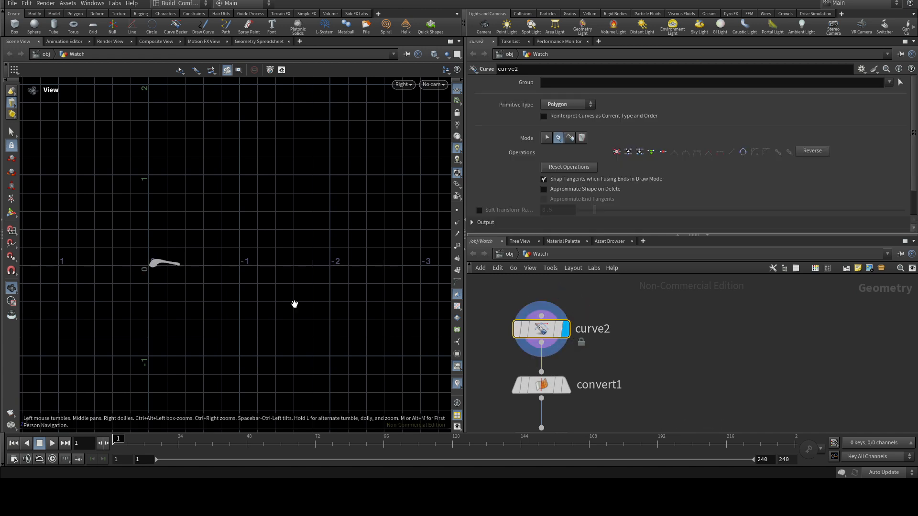
- Edit the points of curve2 to thicken the thin part of the buckle arm, moving its upper end corner to Y 0.031, Z -0.346
scroll(157, 268, "up", 10)
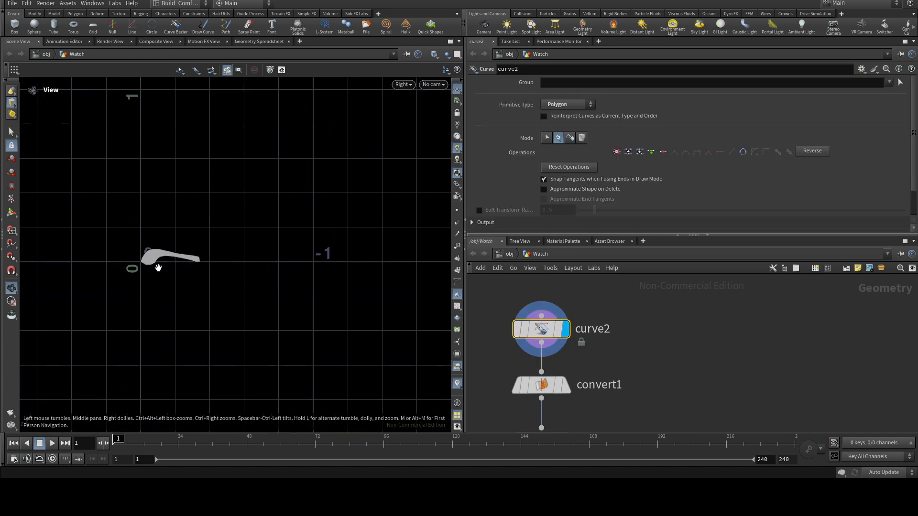
scroll(211, 247, "up", 5)
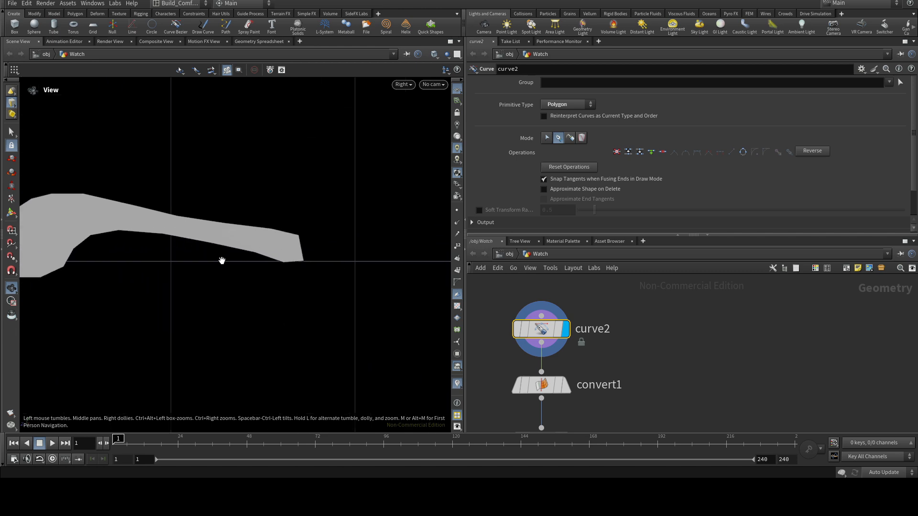
key("Return")
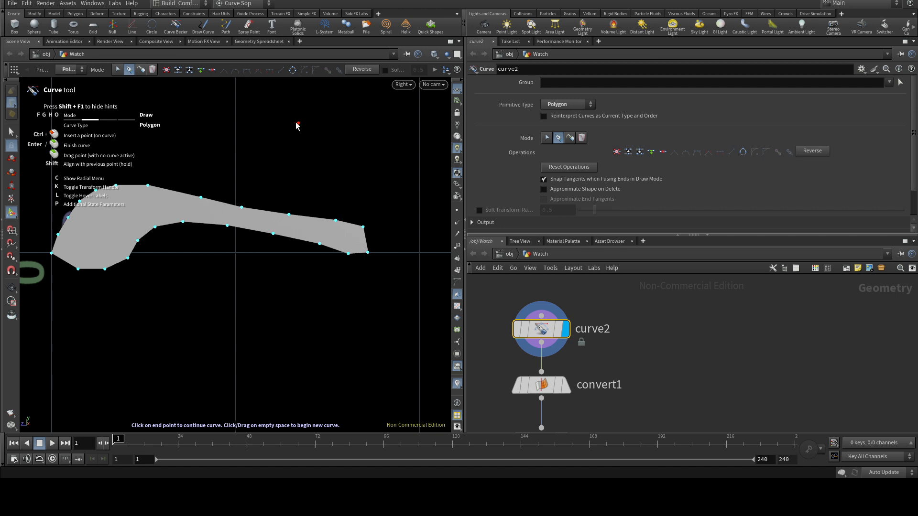
left_click(117, 70)
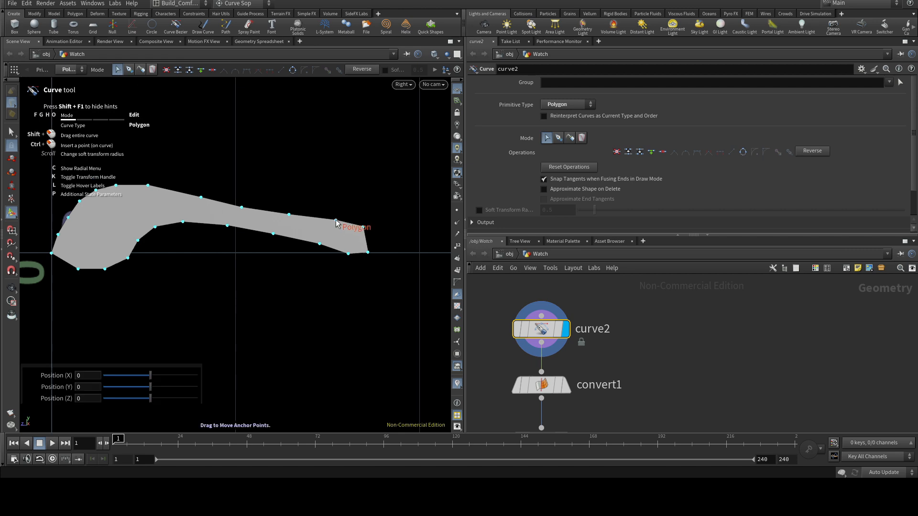
left_click_drag(337, 221, 370, 224)
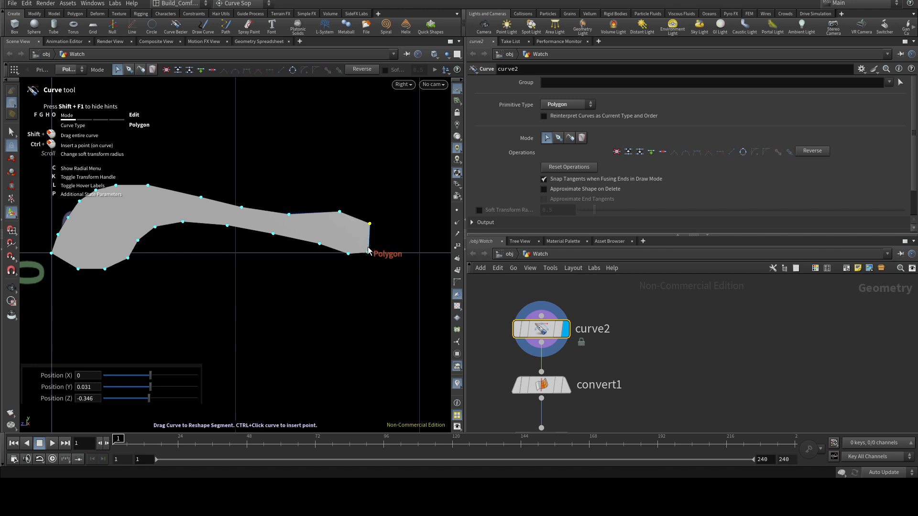
left_click_drag(348, 254, 227, 230)
left_click_drag(289, 214, 201, 194)
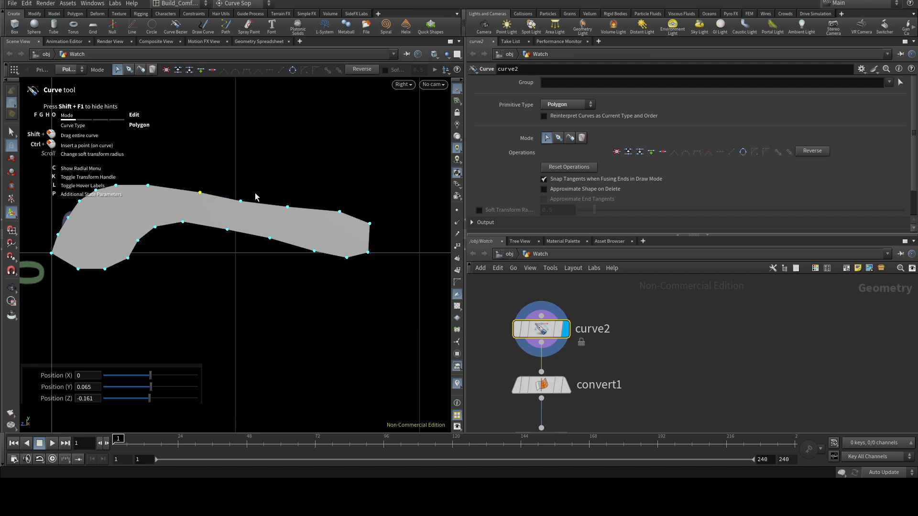
- Select and display the boolean5 node to check the reshaped buckle
scroll(637, 303, "down", 12)
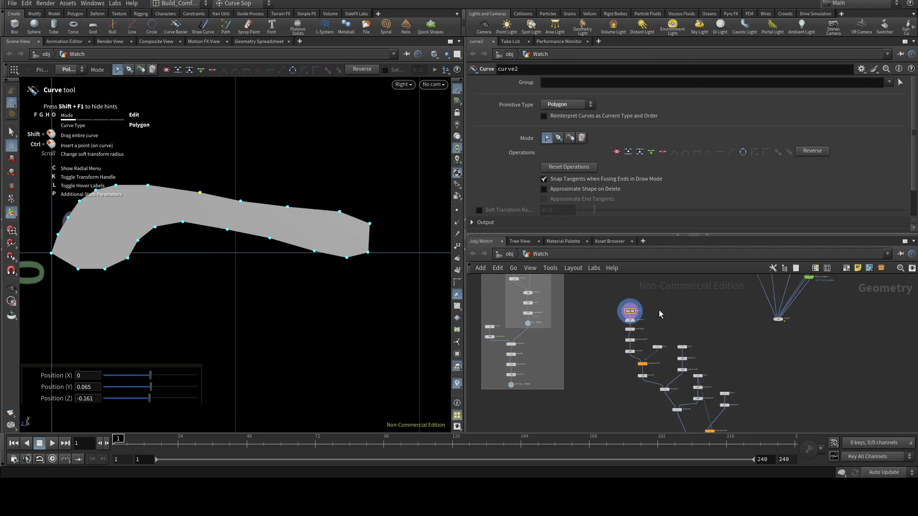
middle_click_drag(718, 392, 631, 379)
scroll(630, 378, "up", 10)
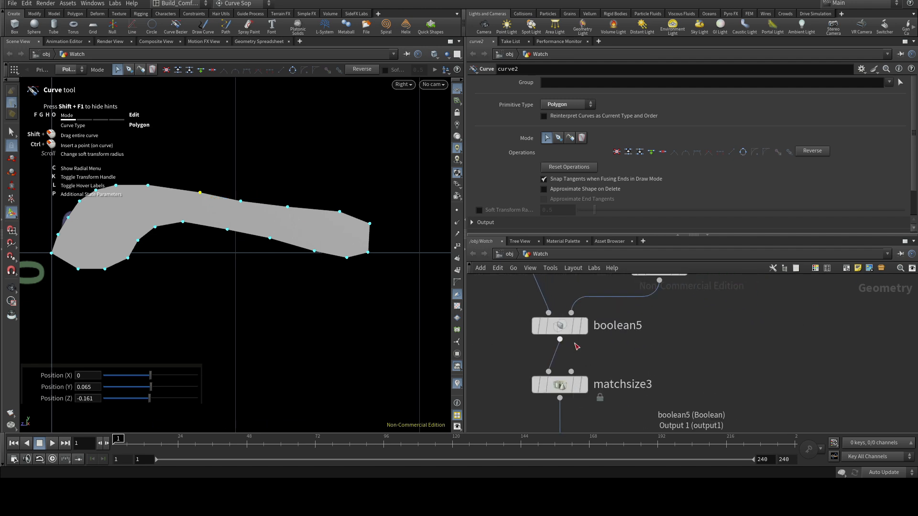
left_click(584, 331)
left_click(586, 329)
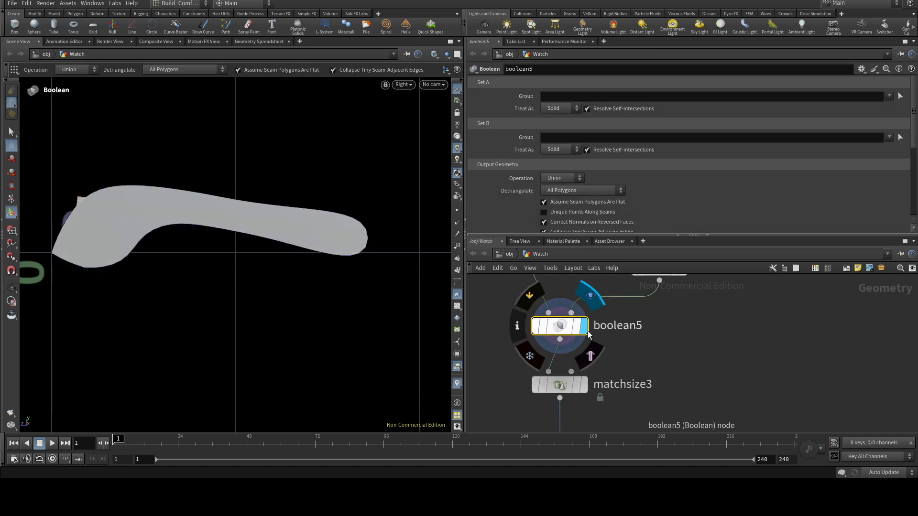
- Display the merge5 node that combines the buckle with the strap
scroll(701, 340, "down", 8)
middle_click_drag(774, 333, 644, 422)
middle_click_drag(739, 338, 666, 435)
scroll(614, 385, "down", 1)
scroll(610, 321, "up", 5)
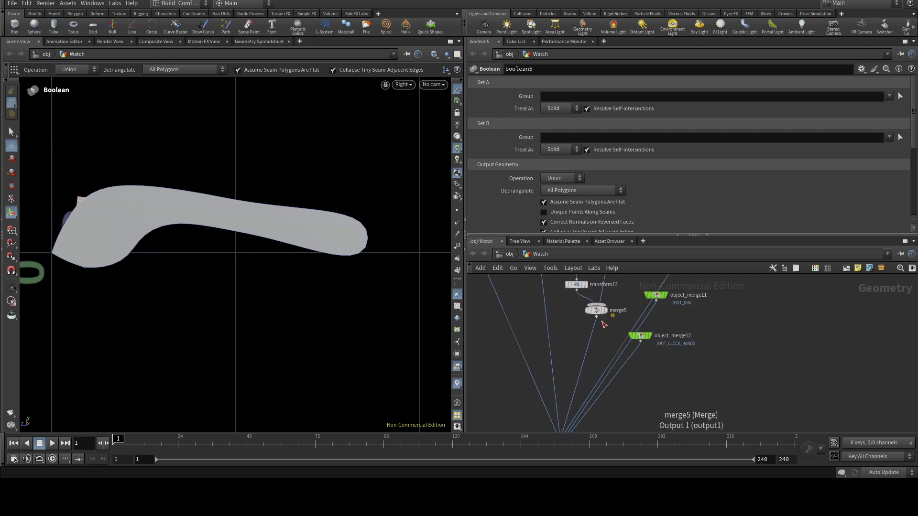
left_click(598, 316)
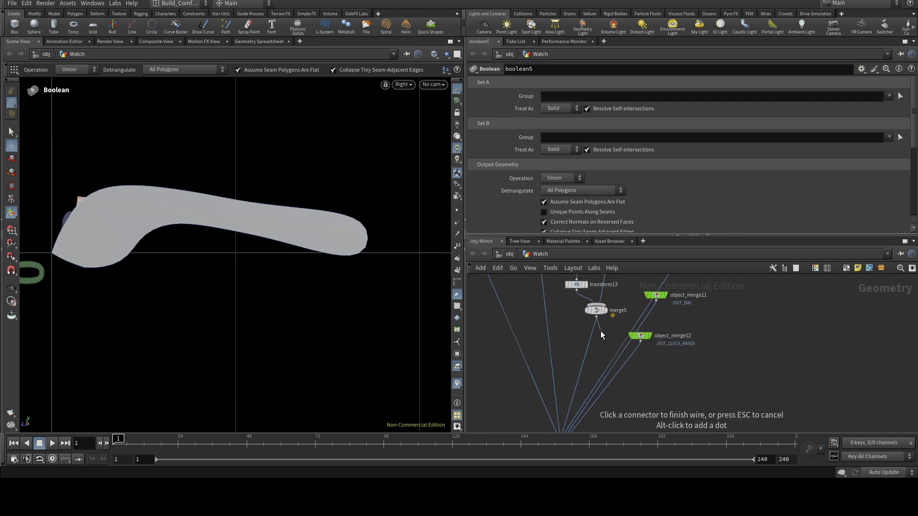
key("Escape")
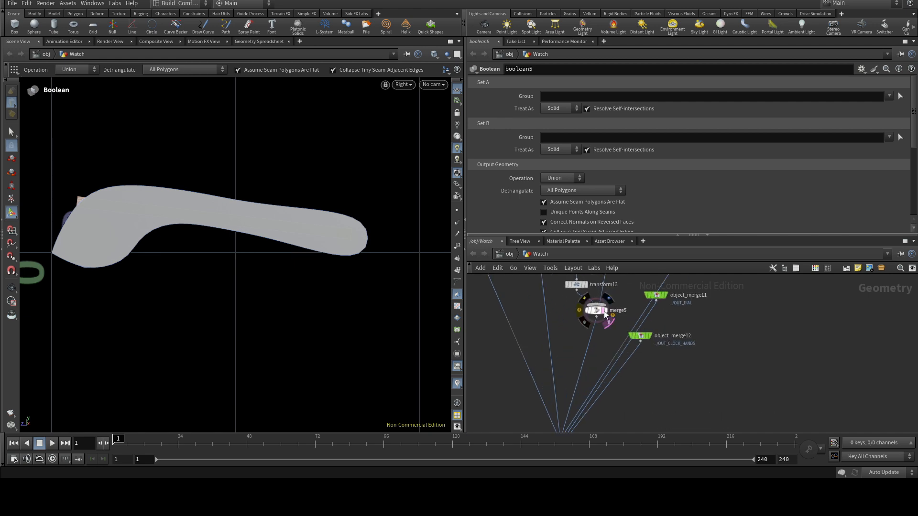
left_click(604, 311)
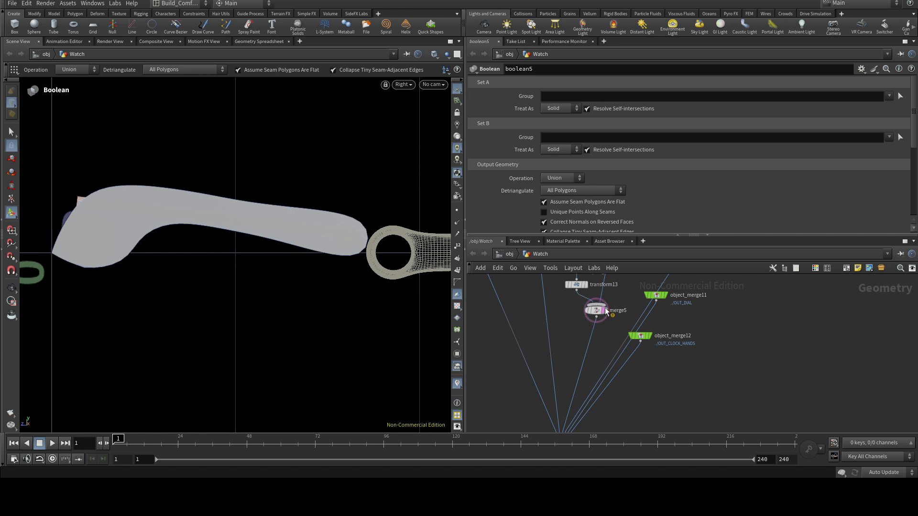
key("r")
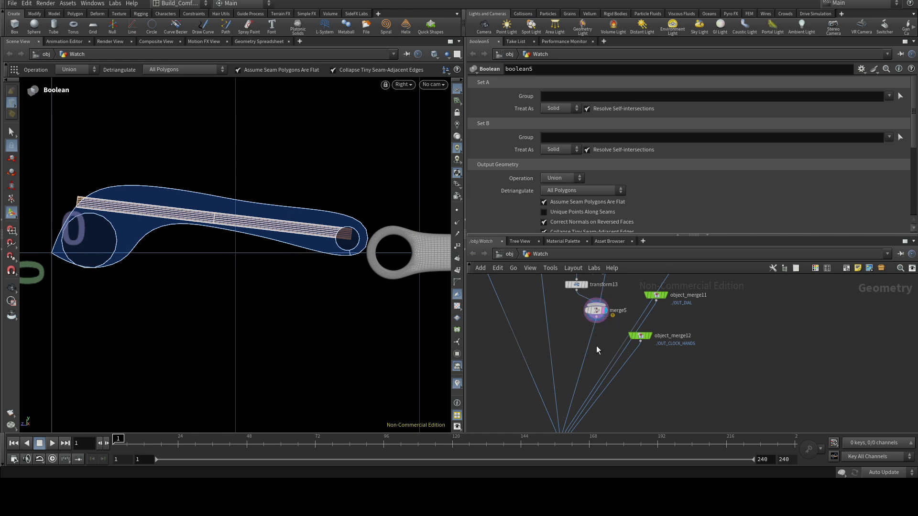
- Return to the Perspective view and inspect the joint between the buckle arms and the strap loop
left_click(404, 85)
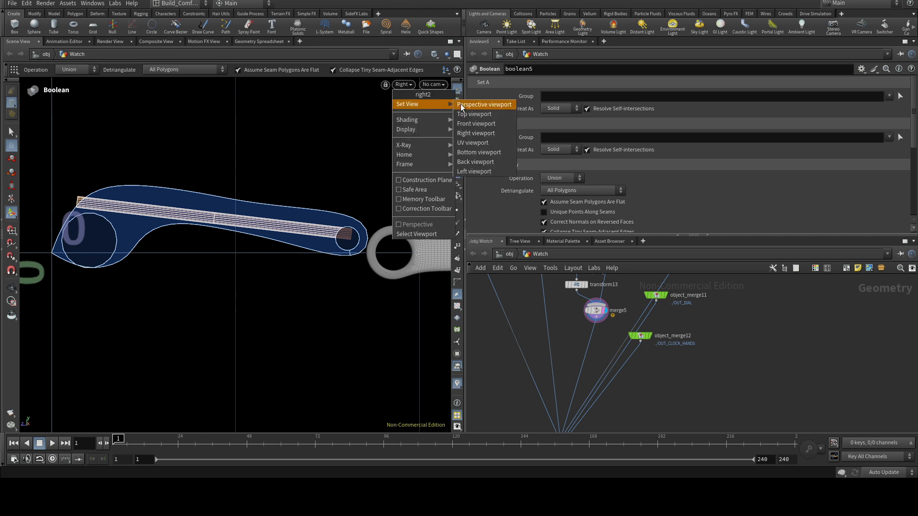
left_click(461, 104)
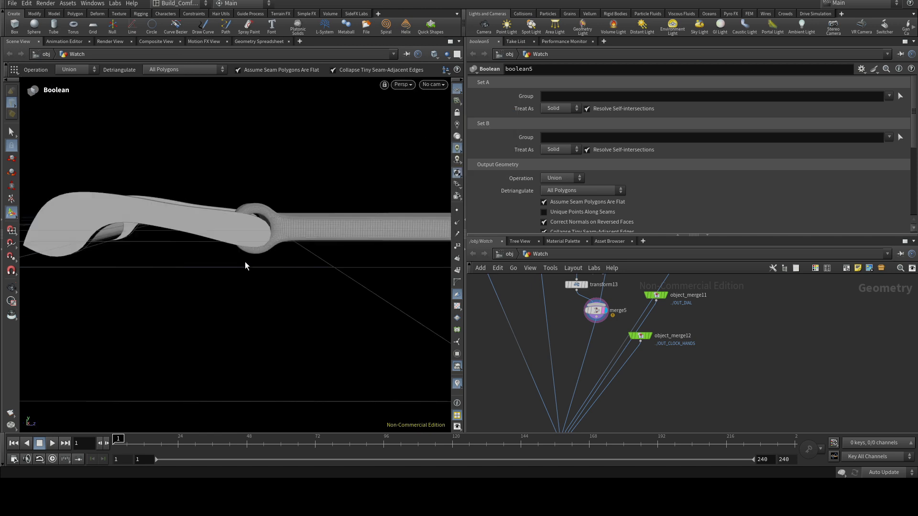
key("Escape")
left_click_drag(254, 250, 376, 257)
scroll(254, 232, "up", 3)
key("Return")
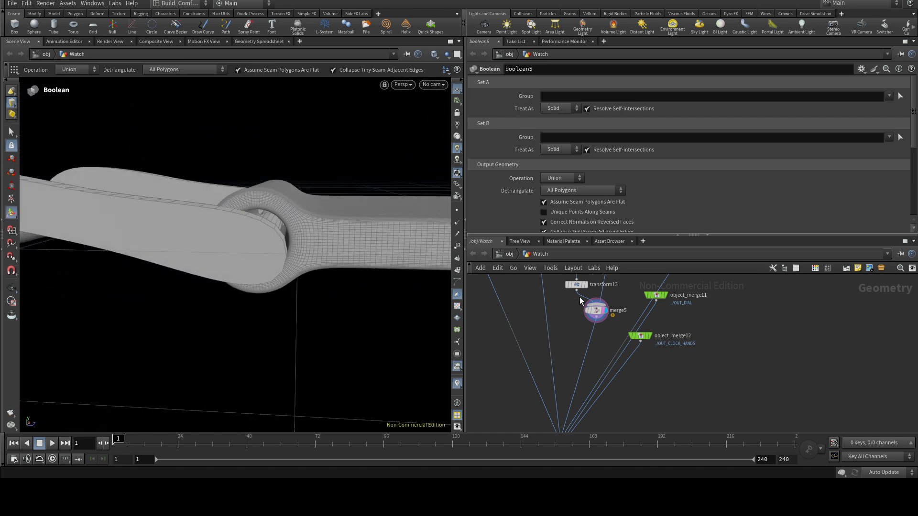
- Nudge the buckle vertically with transform13 to about 0.0128 in Y so its arms line up with the strap loop
left_click(575, 285)
left_click_drag(115, 183, 113, 175)
key("Escape")
mouse_move(201, 248)
left_mouse_down()
mouse_move(250, 232)
mouse_move(209, 242)
mouse_move(200, 261)
left_mouse_up()
key("Return")
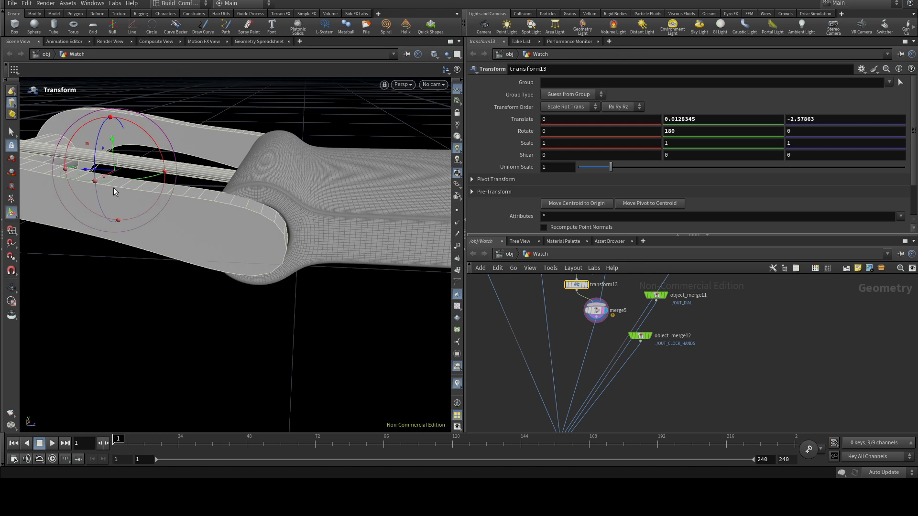
- View the whole strap with its buckle and display the complete watch through the merge3 node
key("Escape")
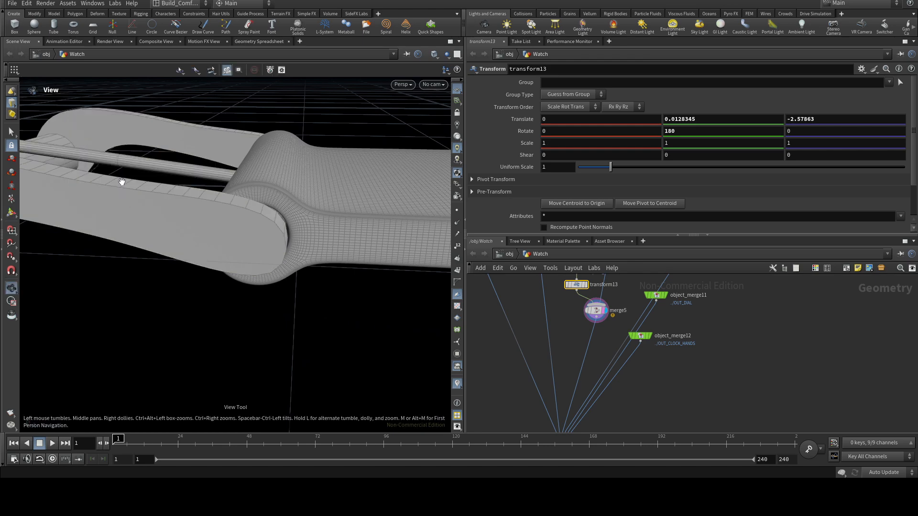
key("h")
scroll(673, 375, "down", 3)
scroll(621, 354, "up", 6)
left_click(622, 347)
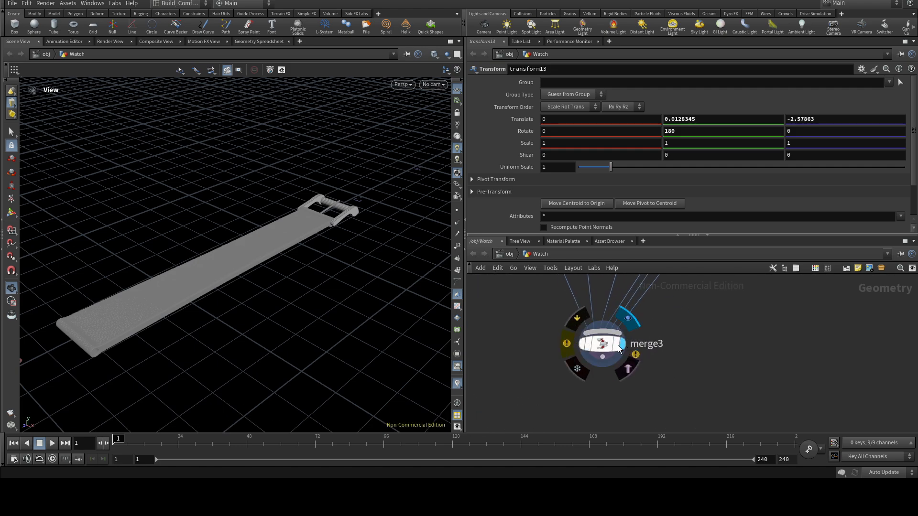